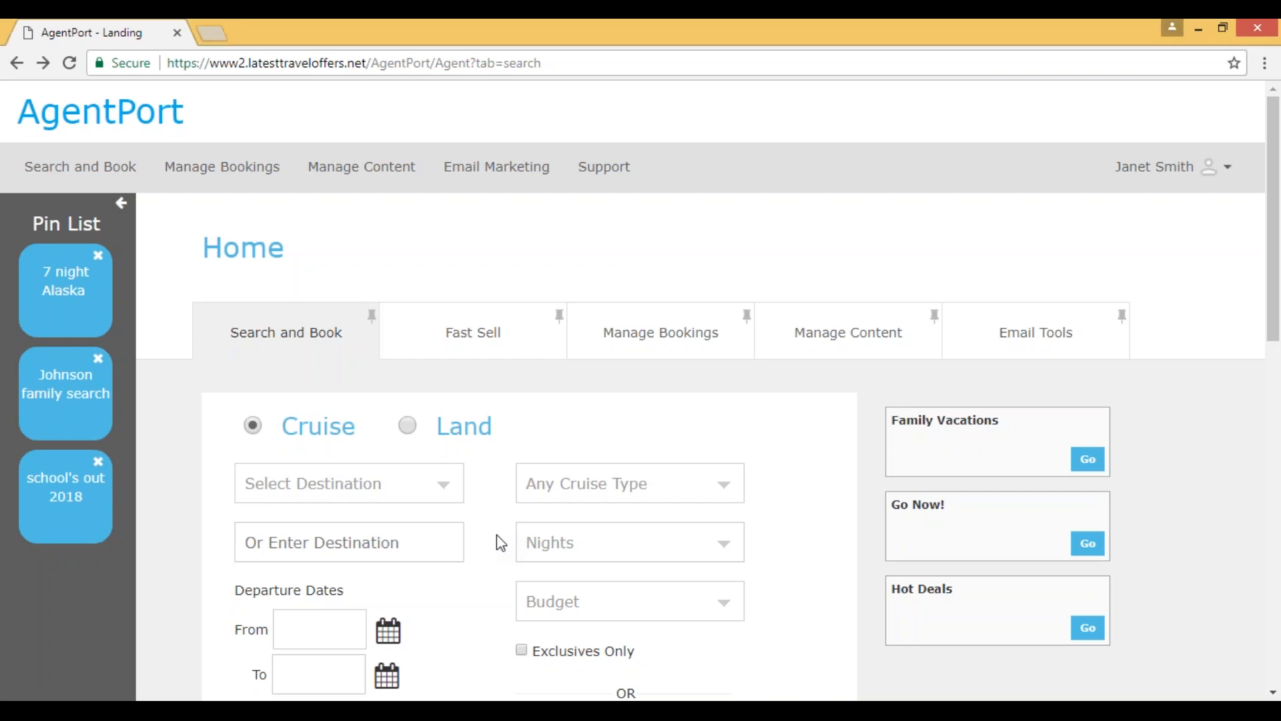
Step: Choose Avalon Waterways as the cruise line in the cruise search form
scroll(496, 534, down, 4)
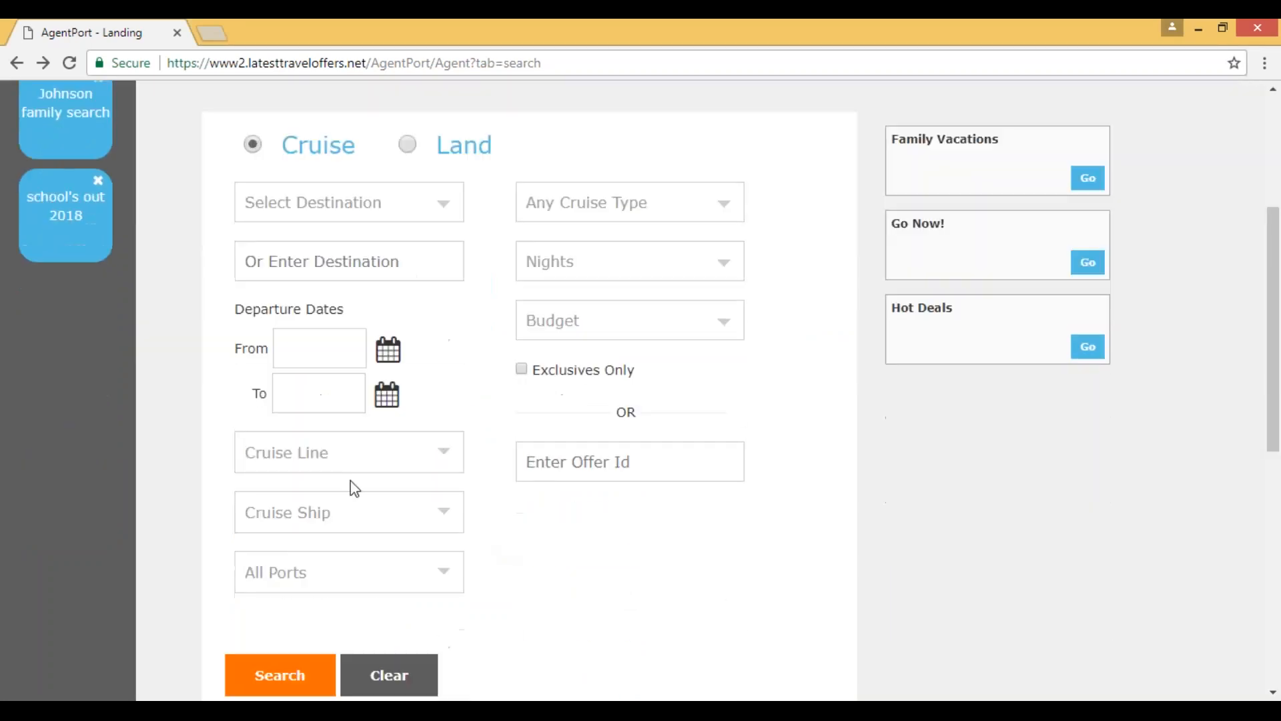
click(341, 454)
key(Down)
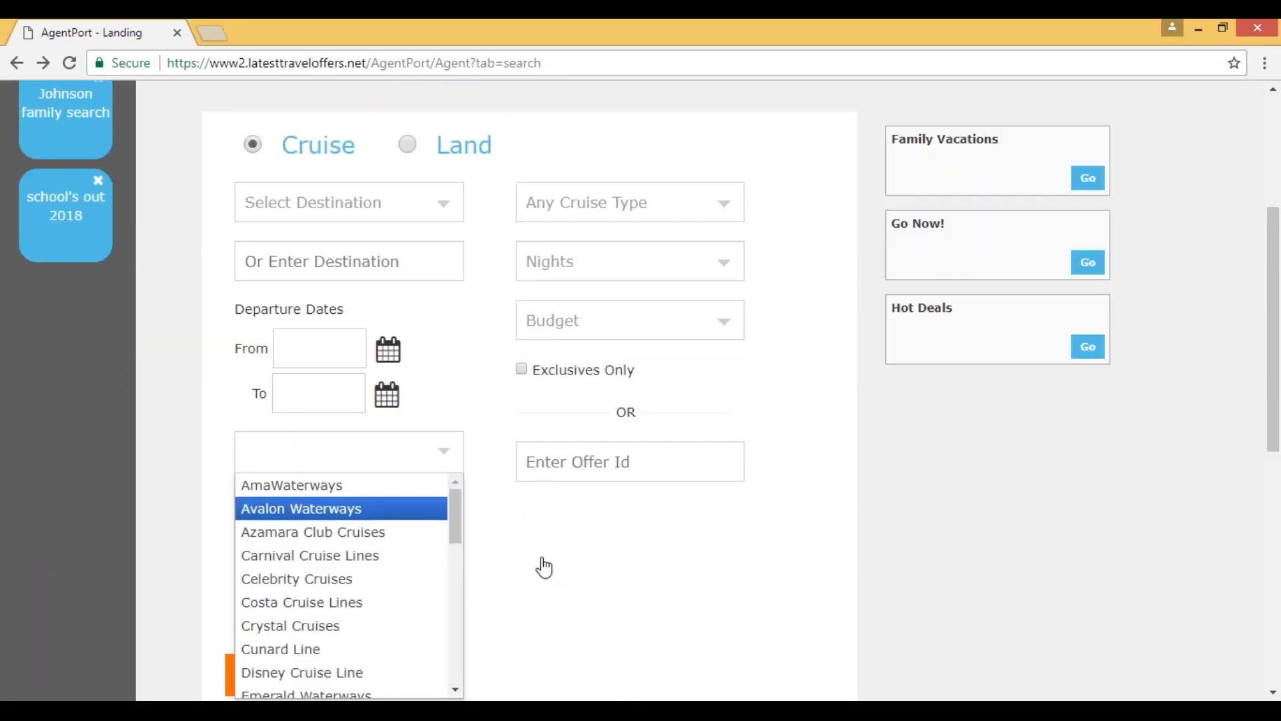
key(Return)
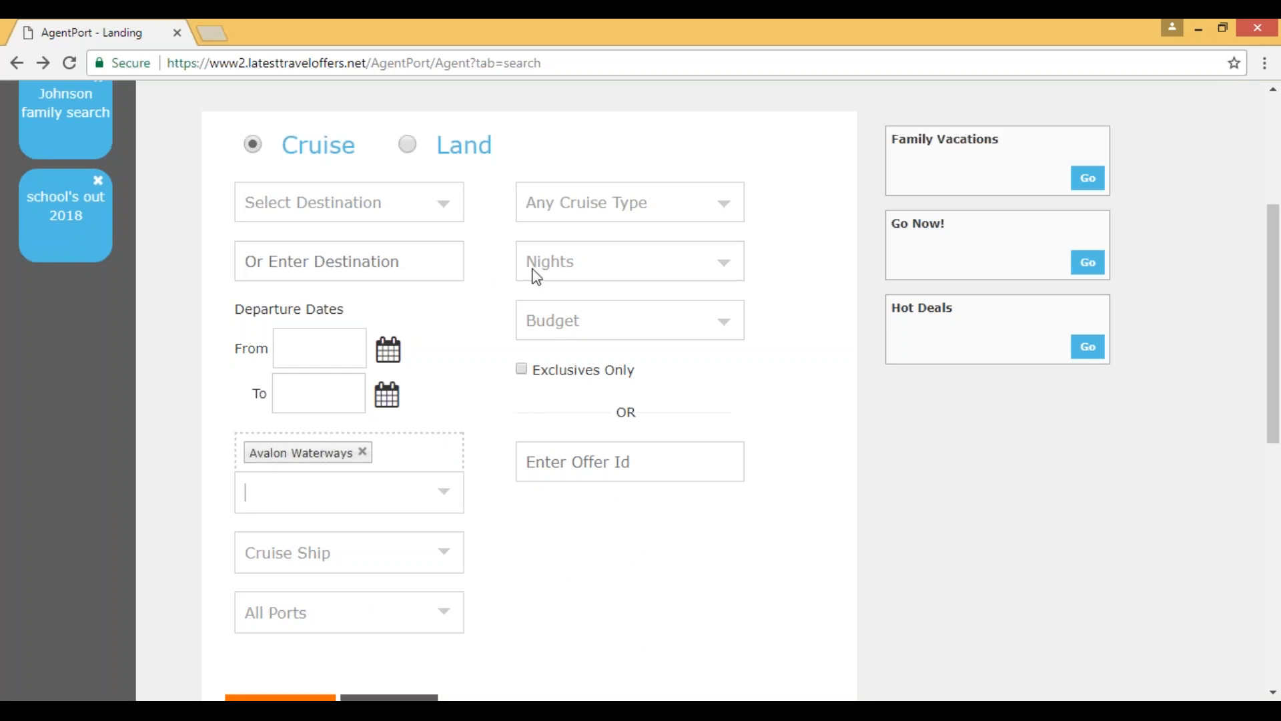
Step: Switch the search to land trips and open the detailed search form
click(409, 146)
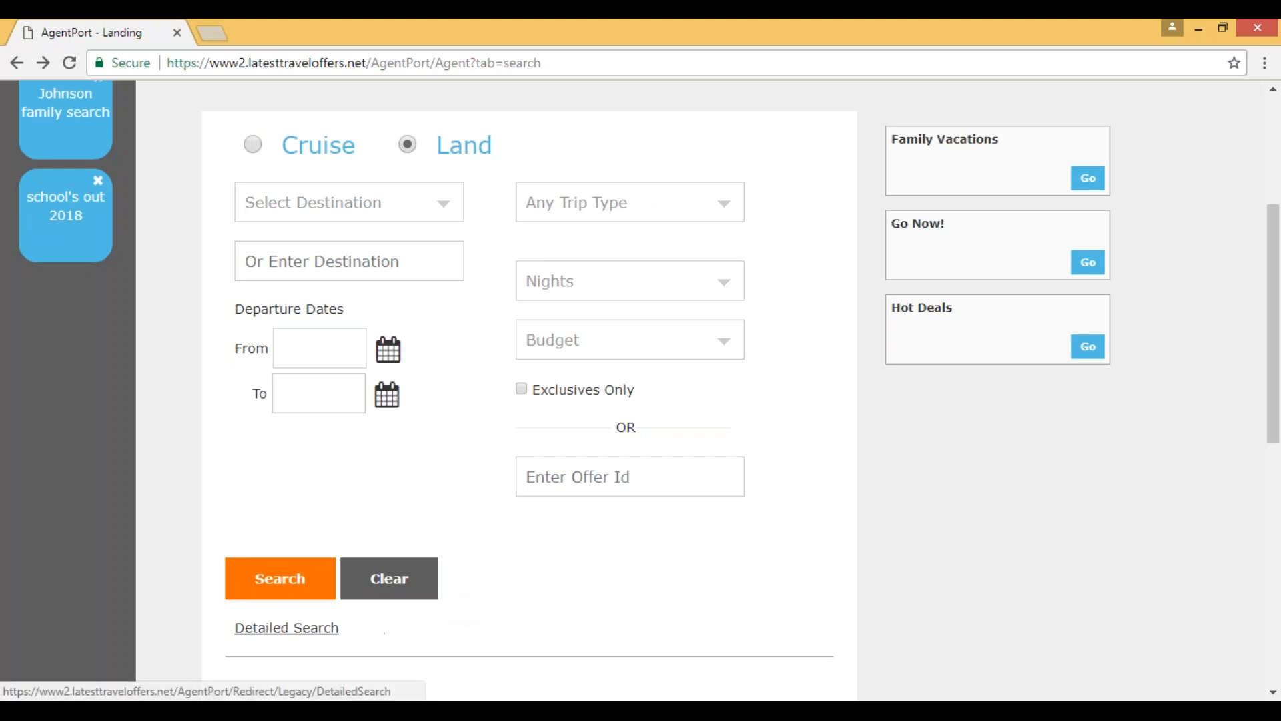
click(287, 627)
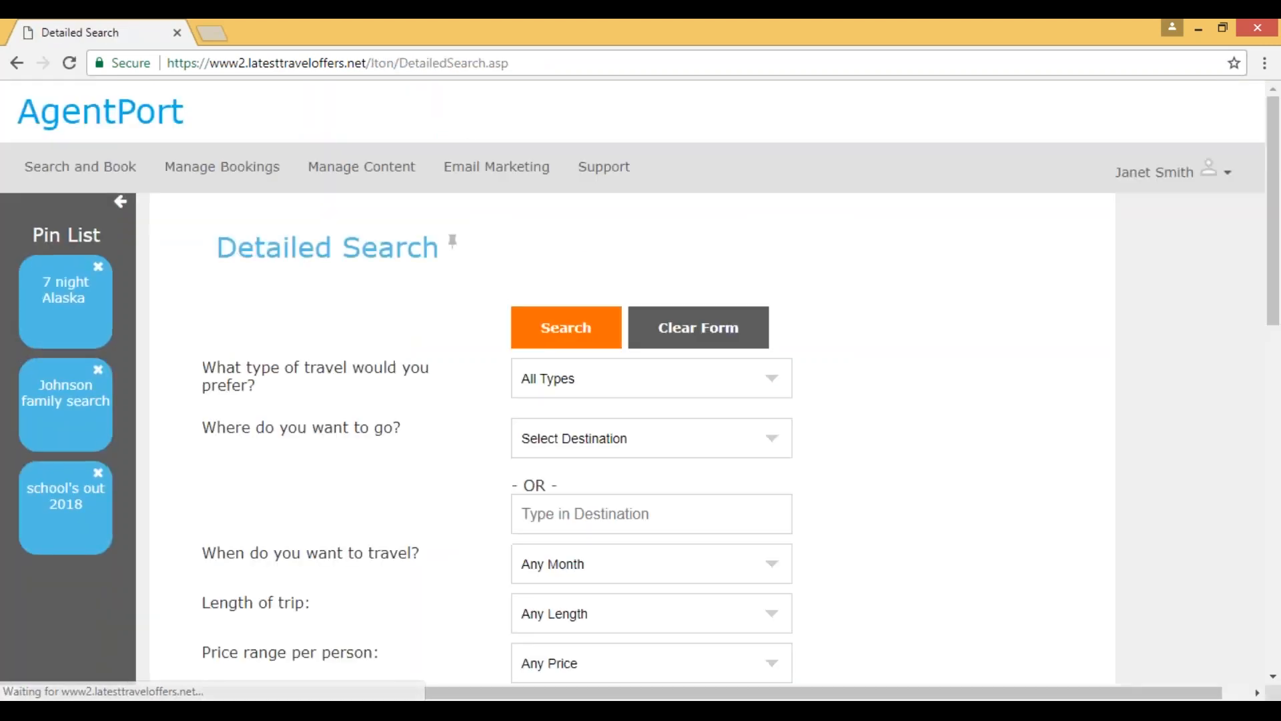
Step: Set the preferred travel vendor to Monograms in the detailed search and run the search
scroll(842, 635, down, 6)
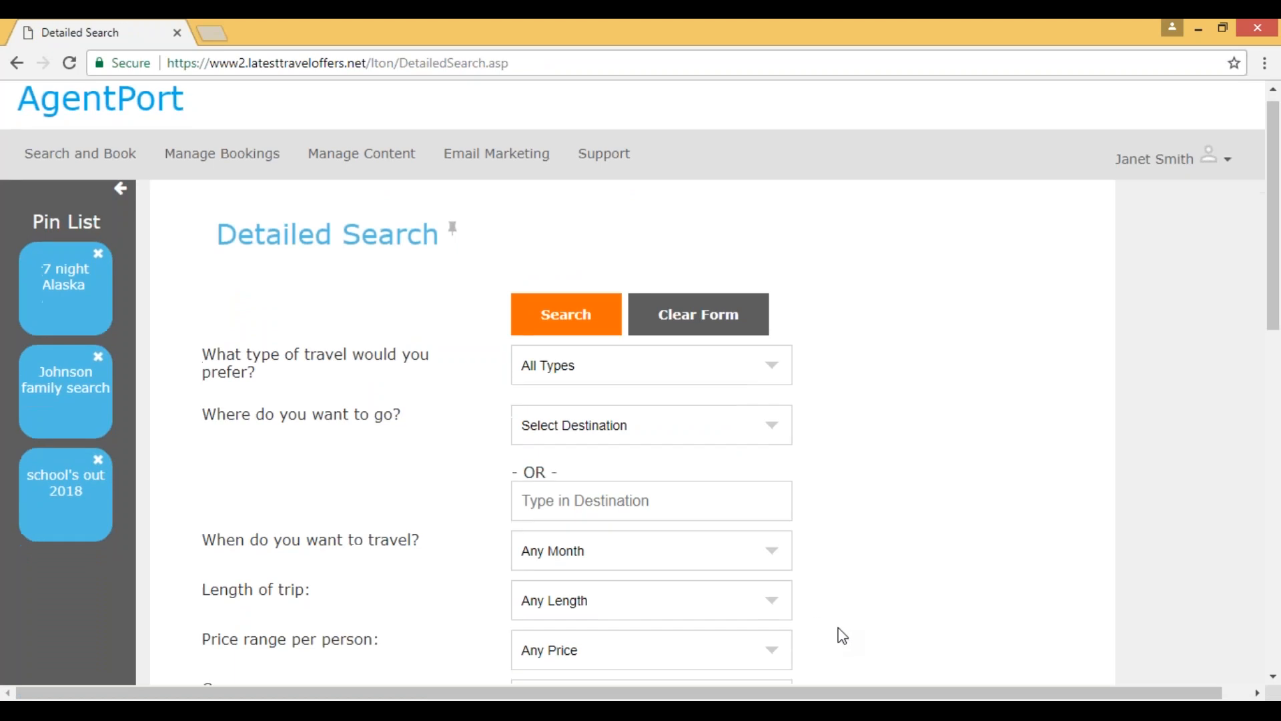
click(604, 473)
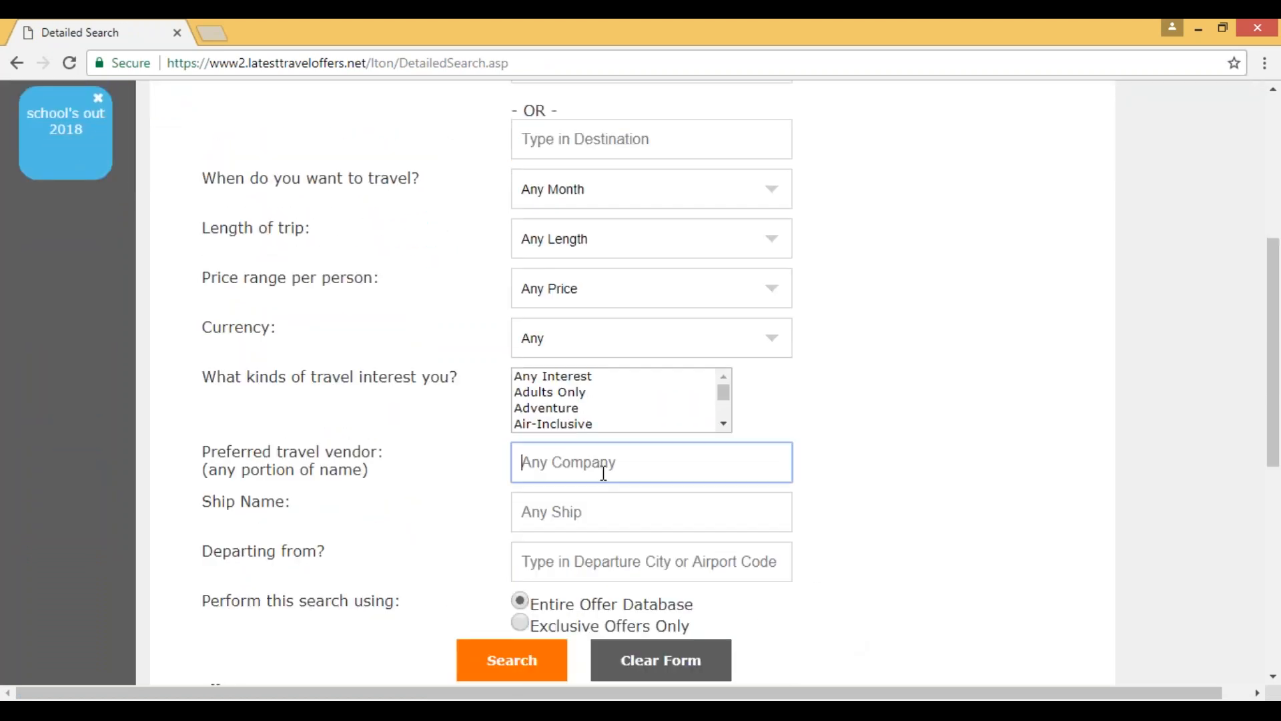
text(Mon)
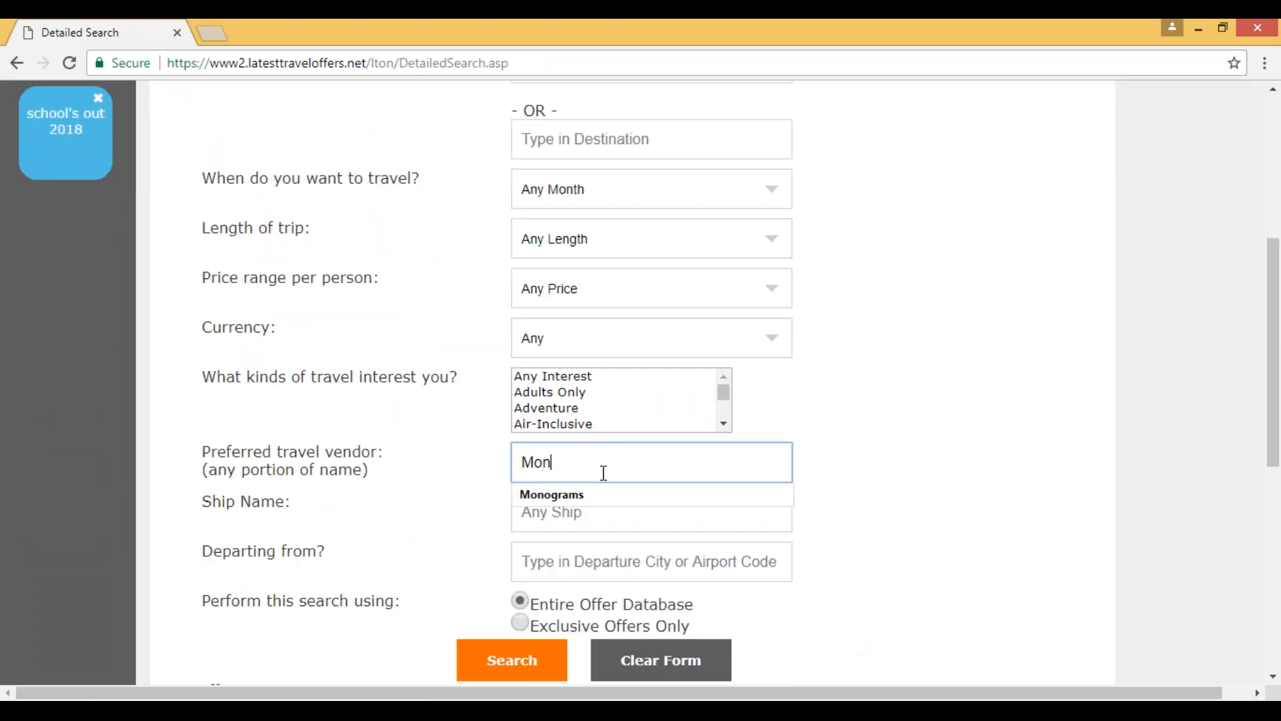
key(Down)
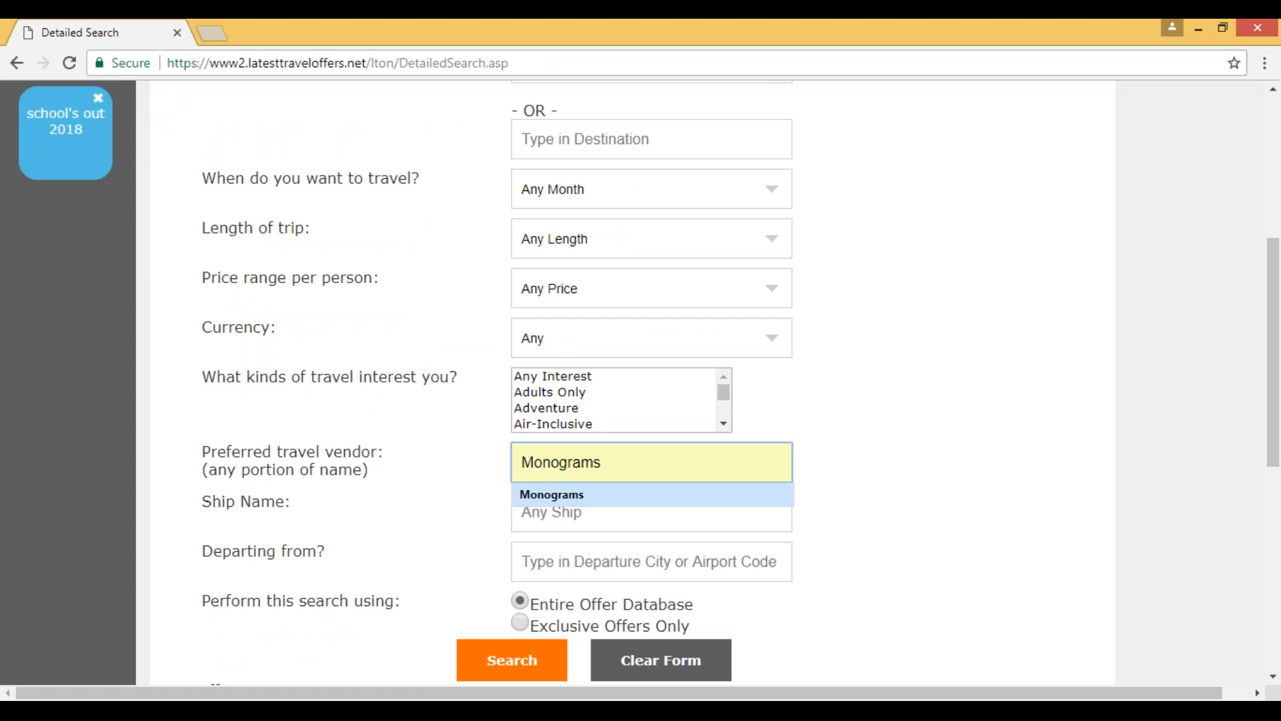
click(593, 508)
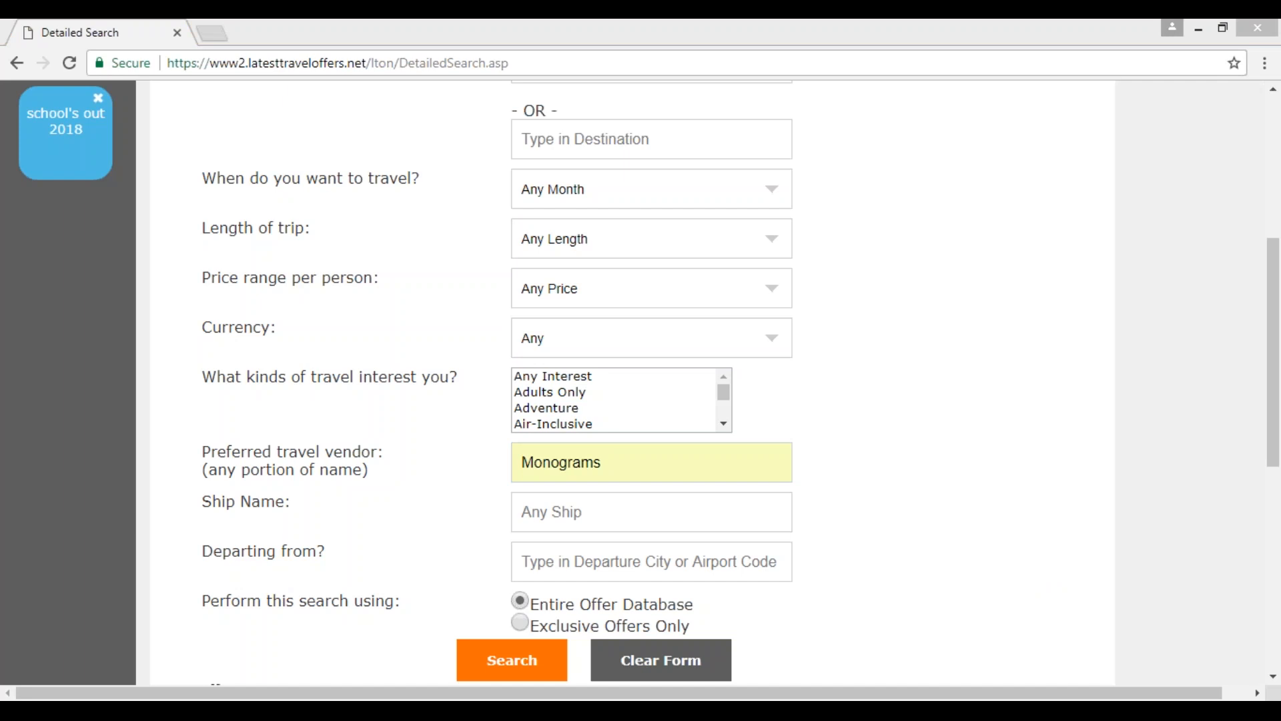
click(512, 660)
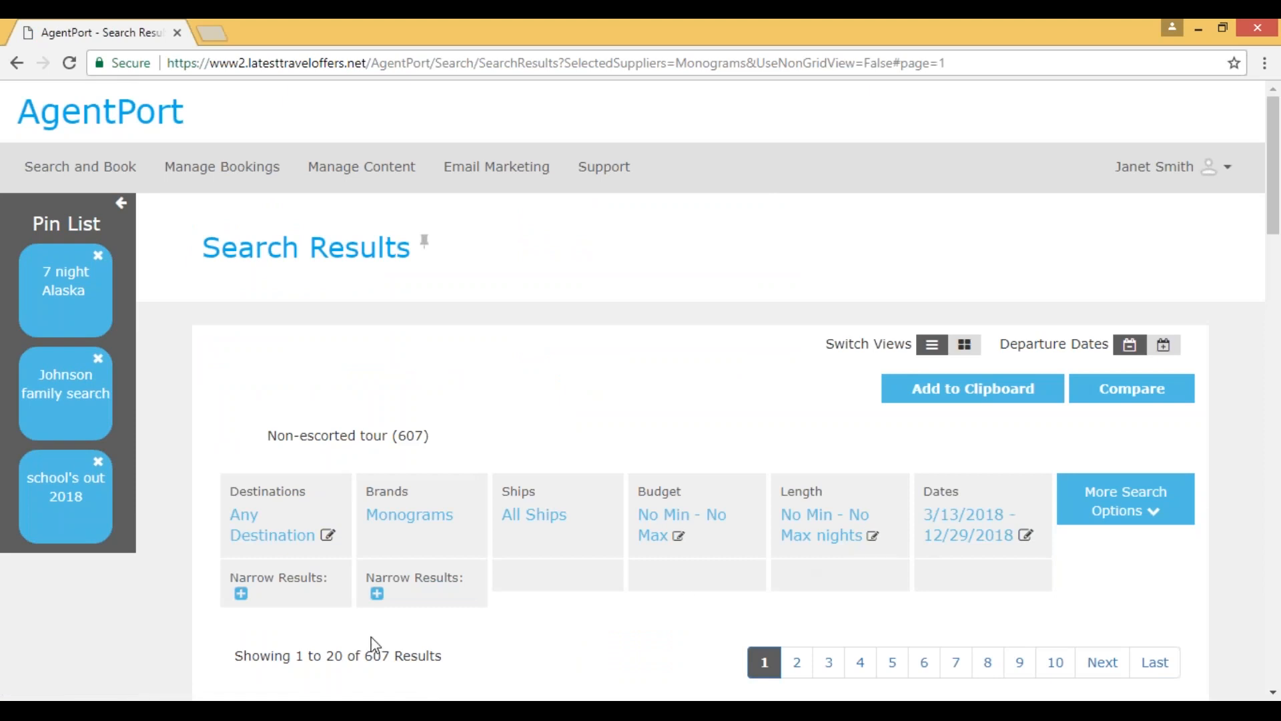
Step: Browse the Monograms search results and open the details of the Rome Getaway 3 Nights trip dated 12/3/2018
drag(367, 652, 444, 657)
click(480, 656)
scroll(552, 635, down, 2)
scroll(177, 598, down, 2)
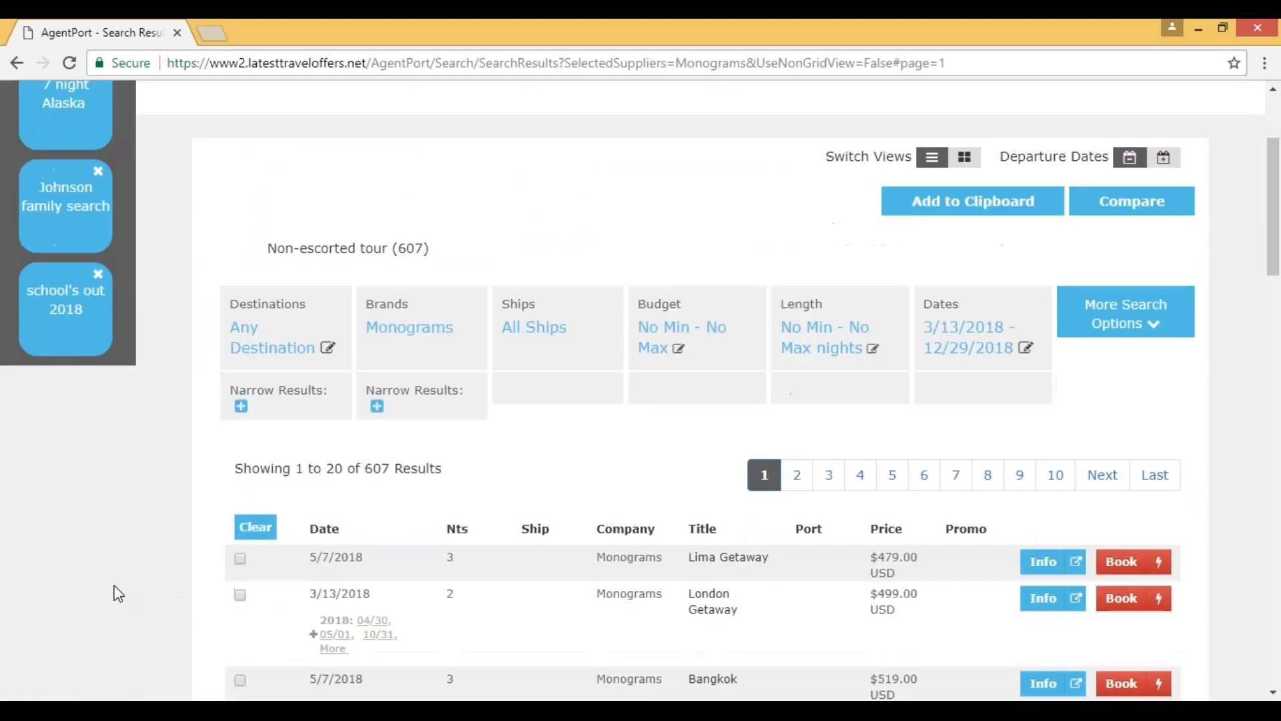
scroll(118, 592, down, 2)
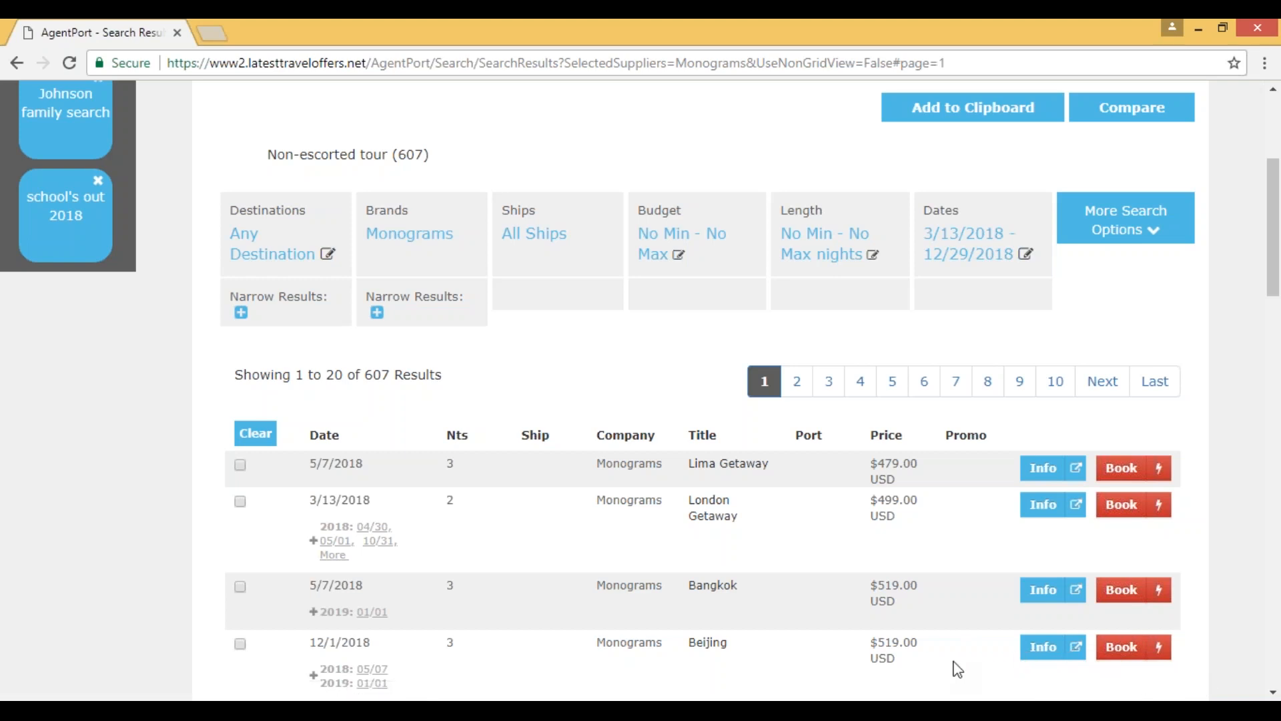
scroll(958, 668, down, 1)
scroll(957, 669, down, 1)
scroll(959, 669, down, 1)
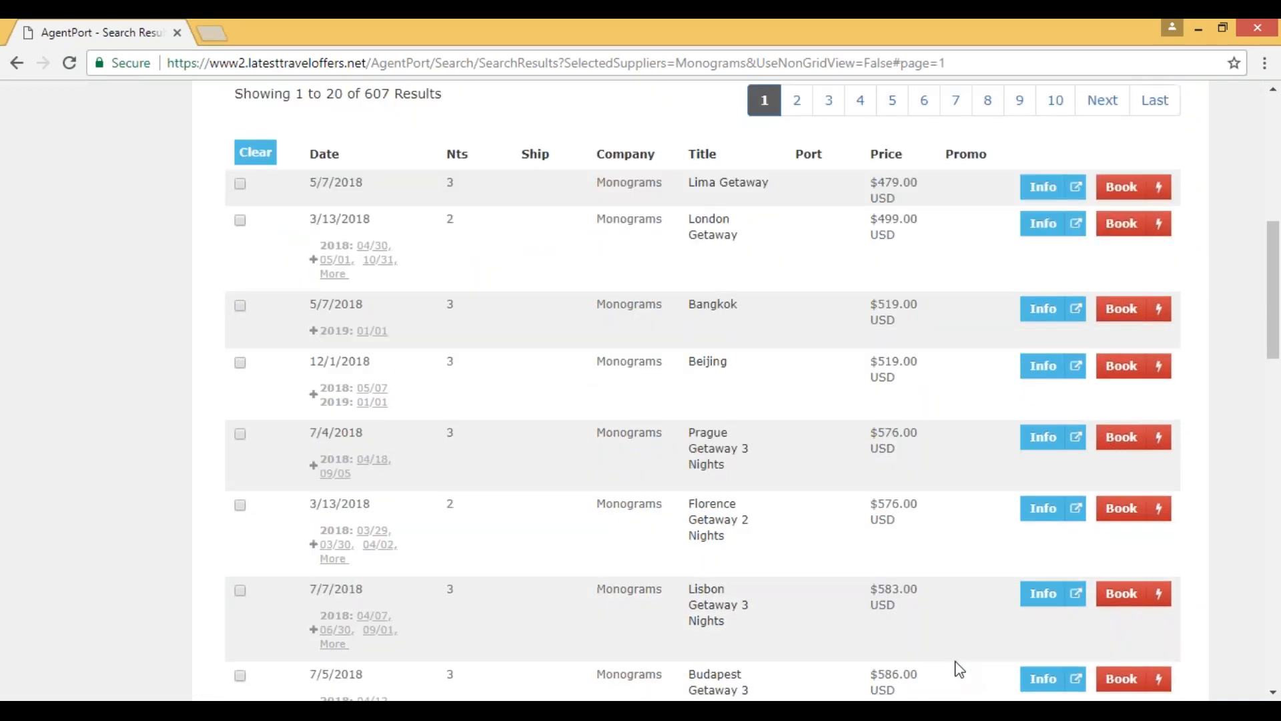
scroll(959, 668, down, 2)
scroll(959, 669, down, 4)
scroll(959, 668, down, 6)
scroll(958, 669, up, 2)
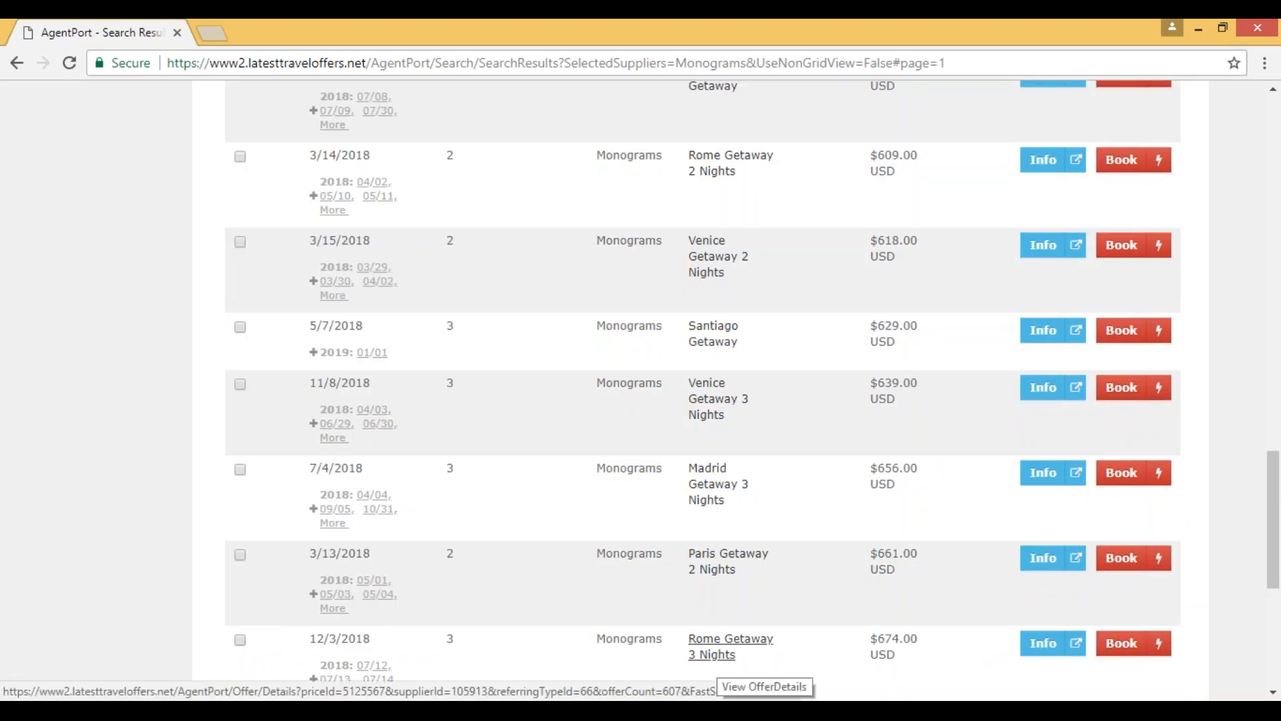
click(1040, 644)
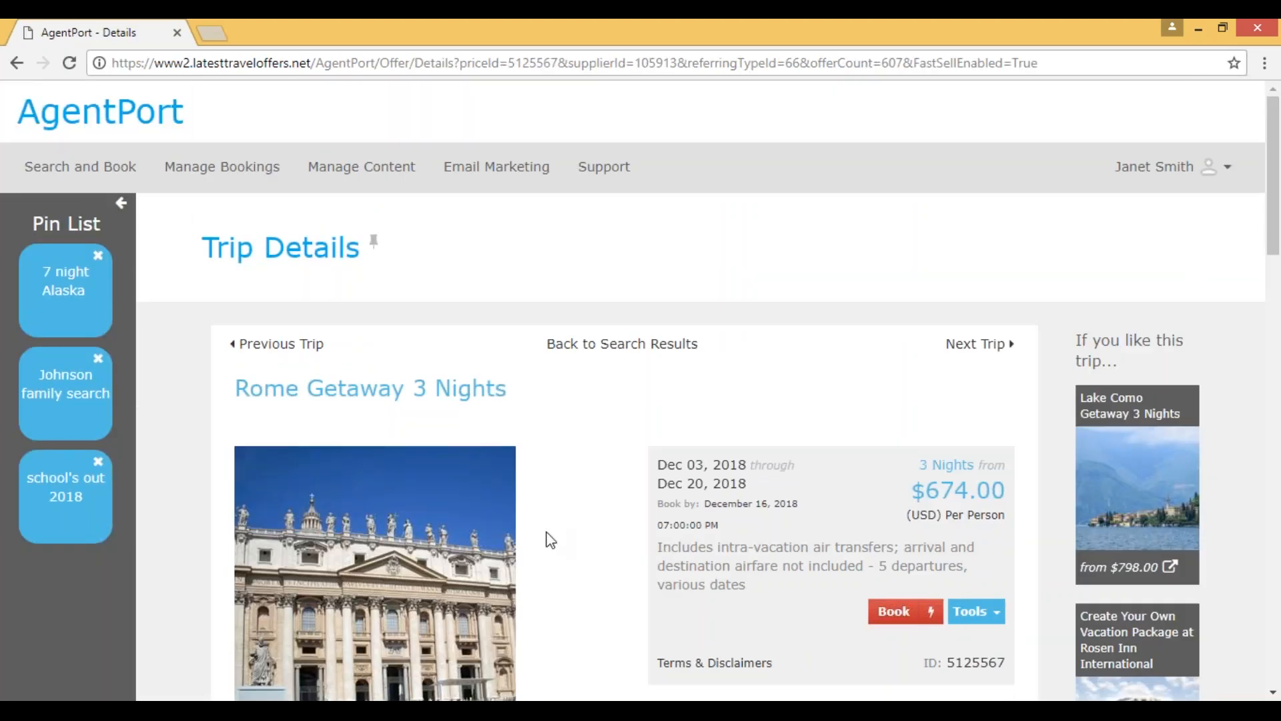
Step: Read the "Why Monograms?" information on the Rome trip's details page and close it
scroll(596, 552, down, 1)
scroll(595, 554, down, 5)
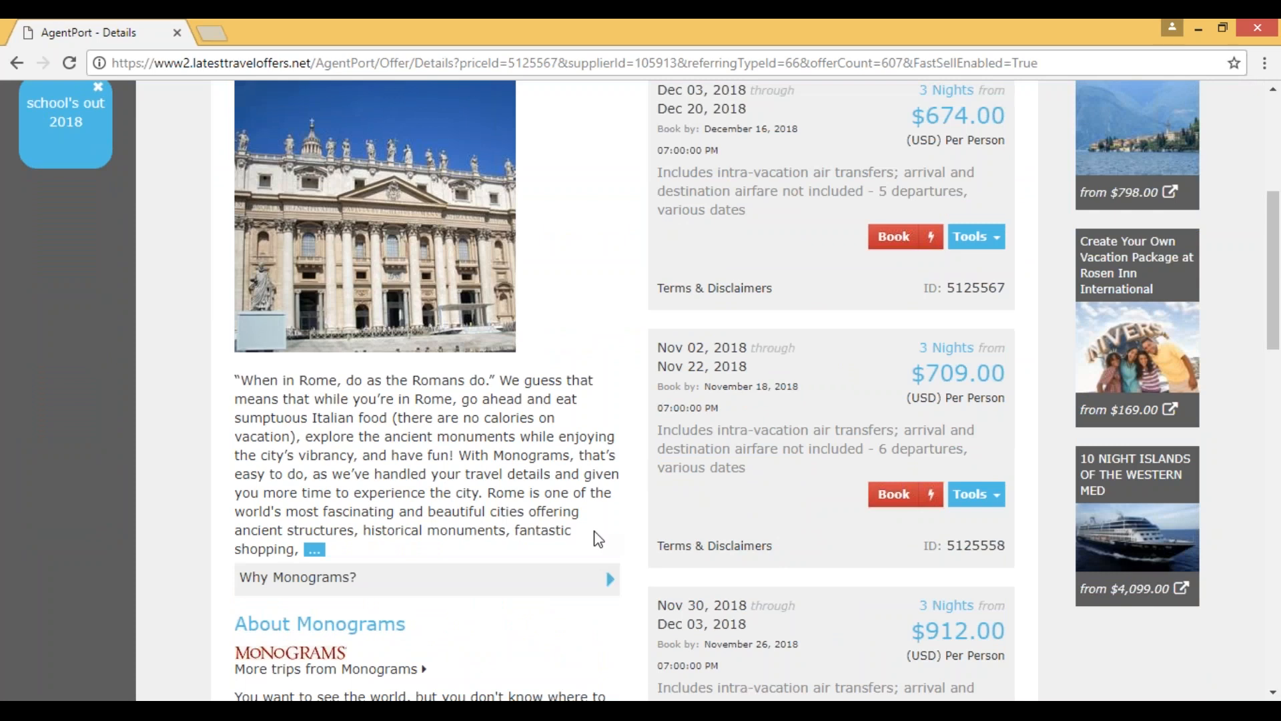
scroll(464, 462, down, 1)
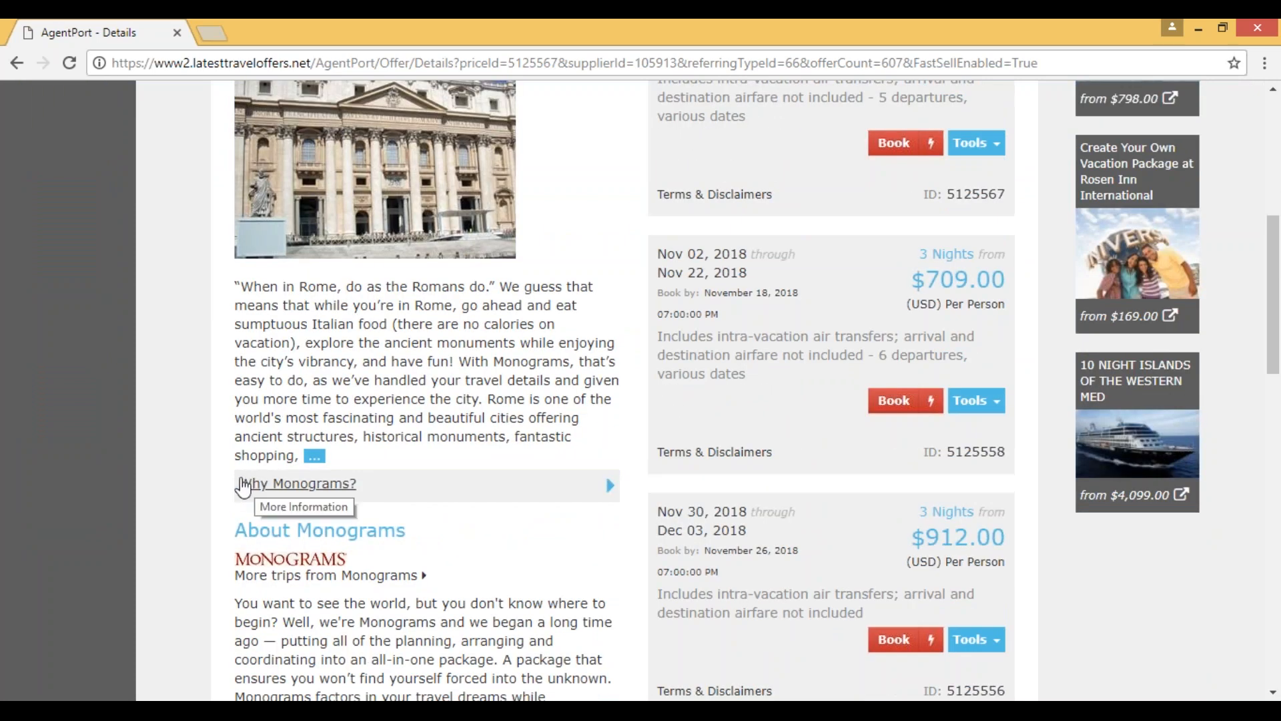
click(267, 491)
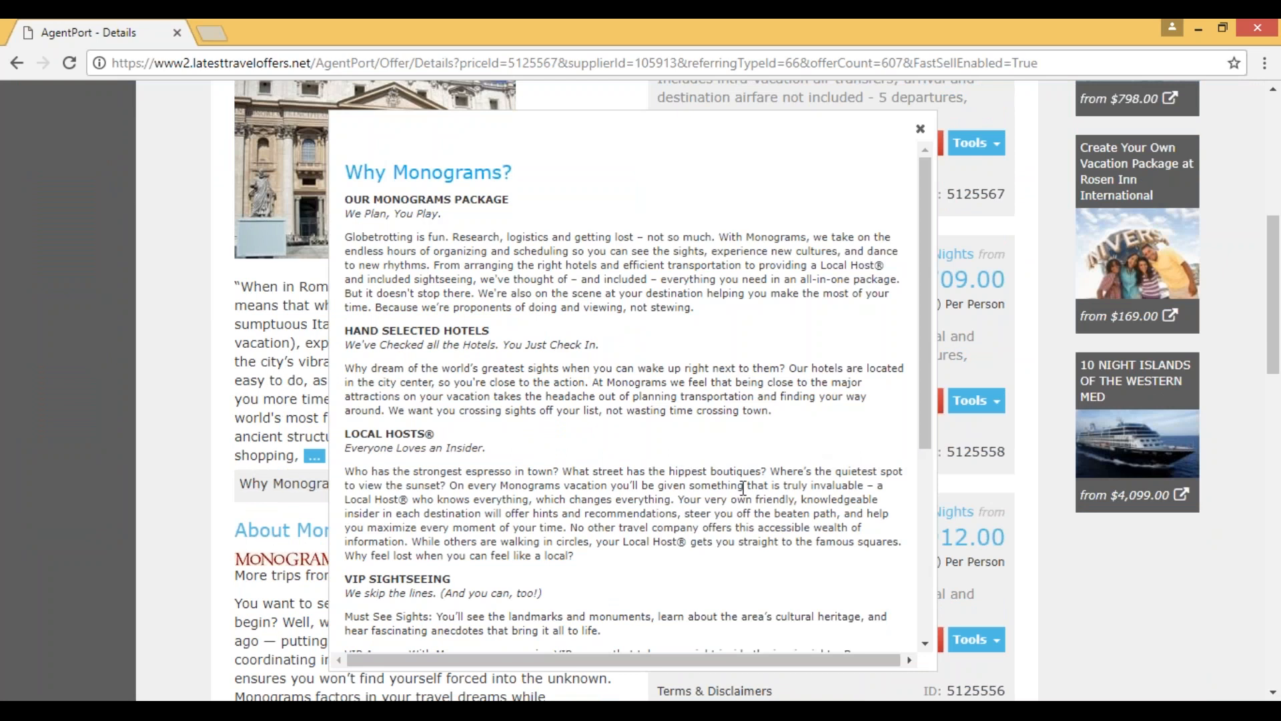
scroll(742, 488, down, 1)
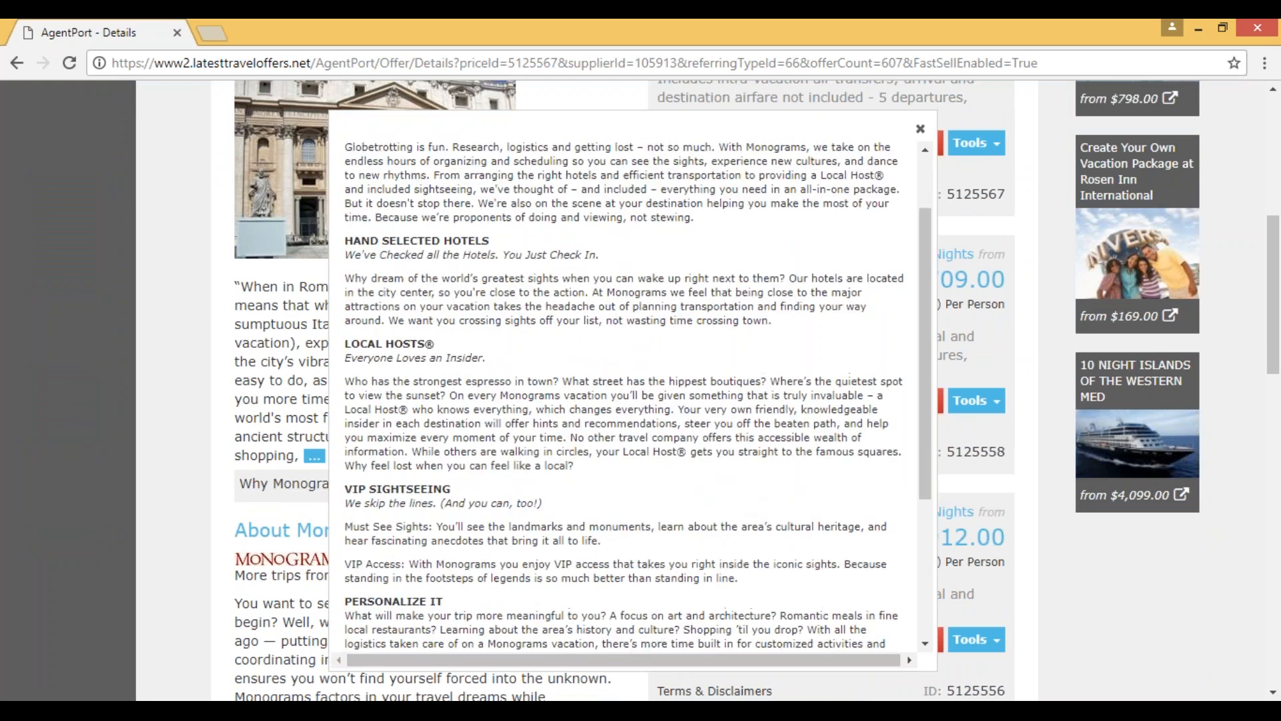
scroll(742, 488, up, 1)
click(920, 129)
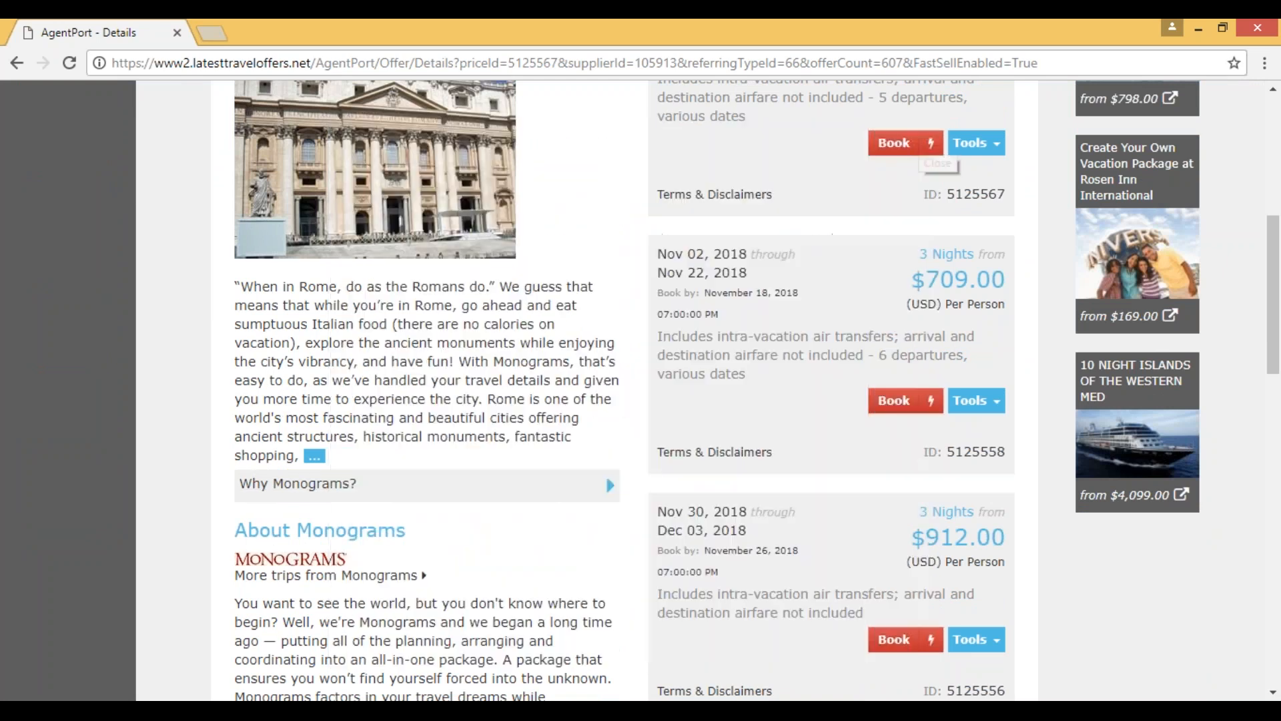
Step: Review the Rome trip's departure offers, look through its additional departure dates and close that list
scroll(563, 438, down, 1)
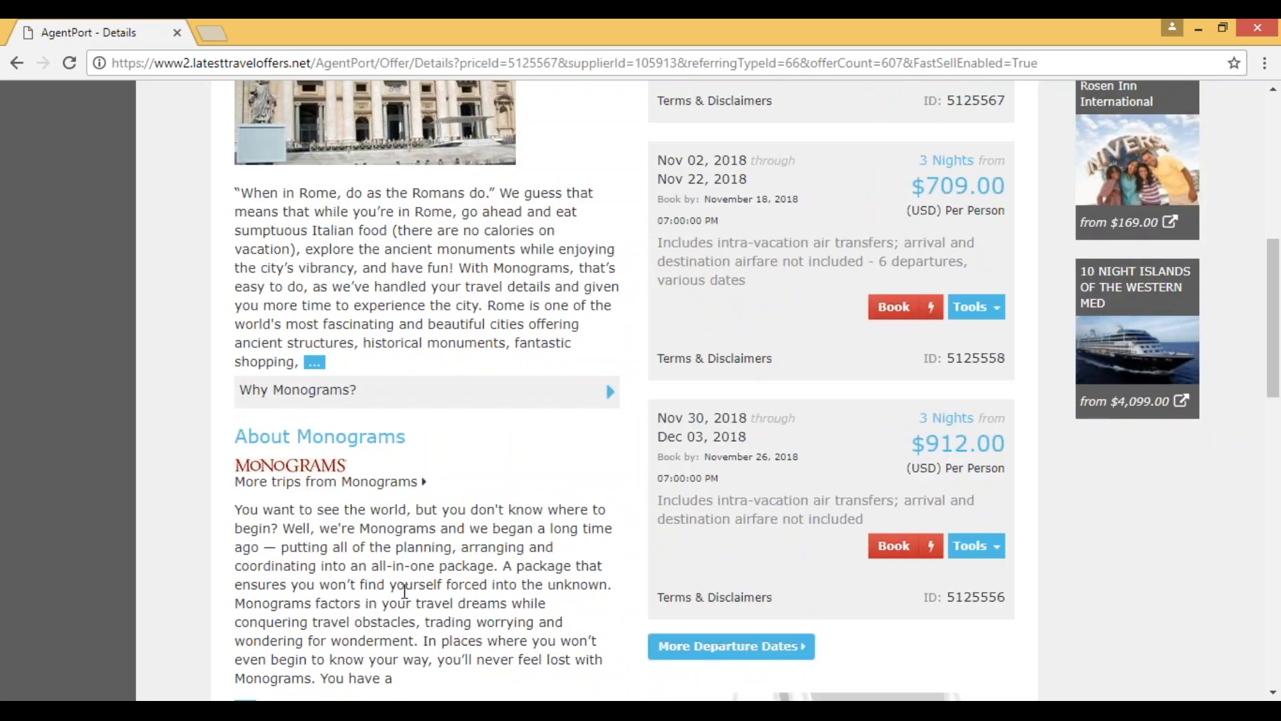
scroll(407, 592, up, 2)
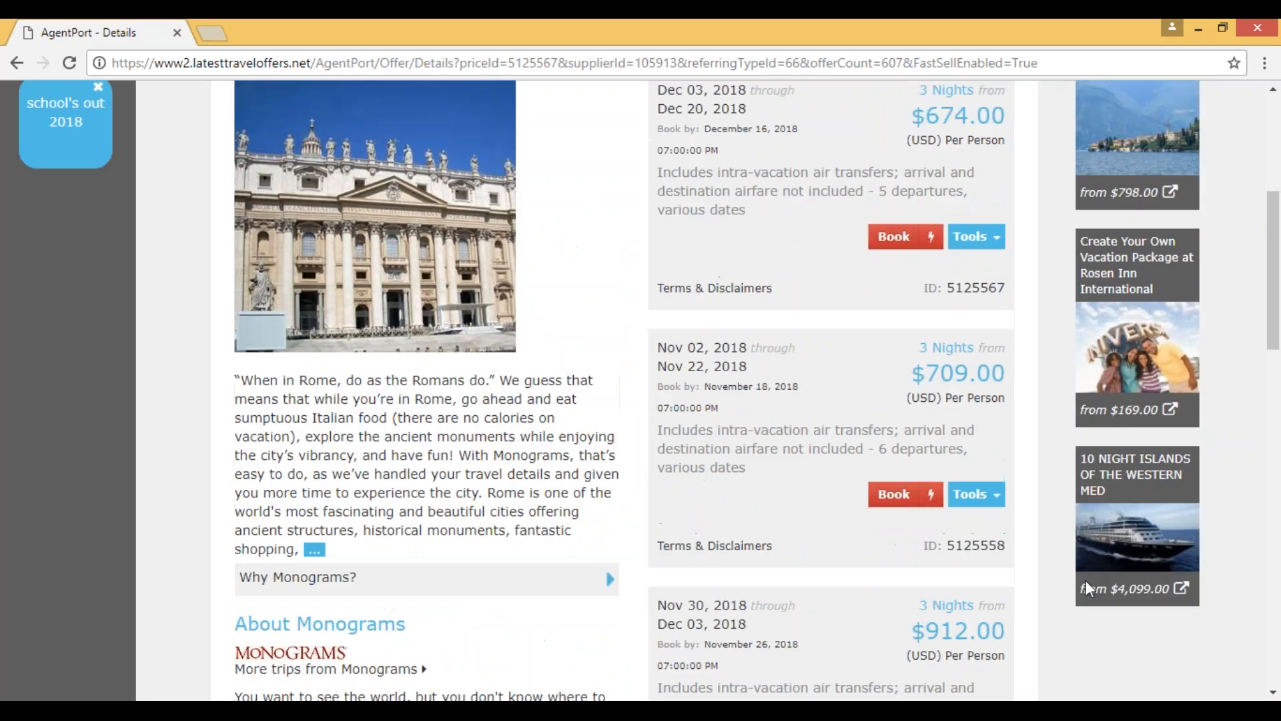
click(787, 535)
scroll(788, 536, up, 1)
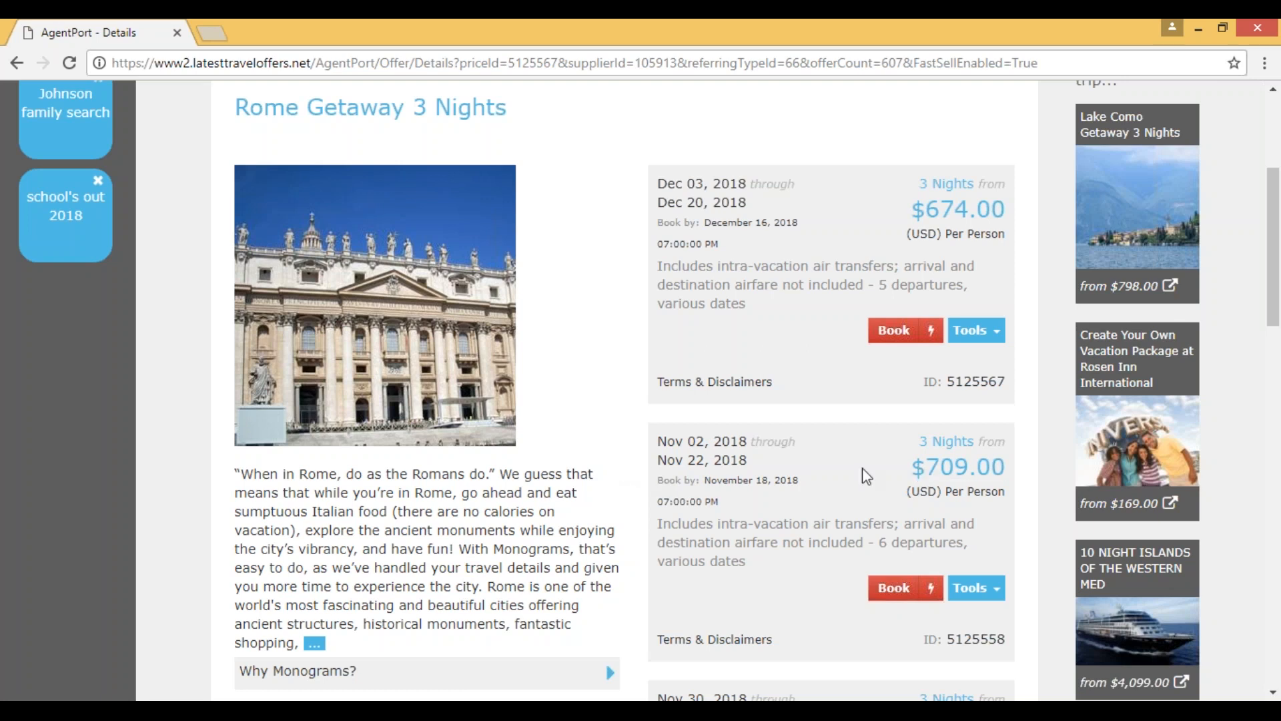
scroll(848, 500, down, 1)
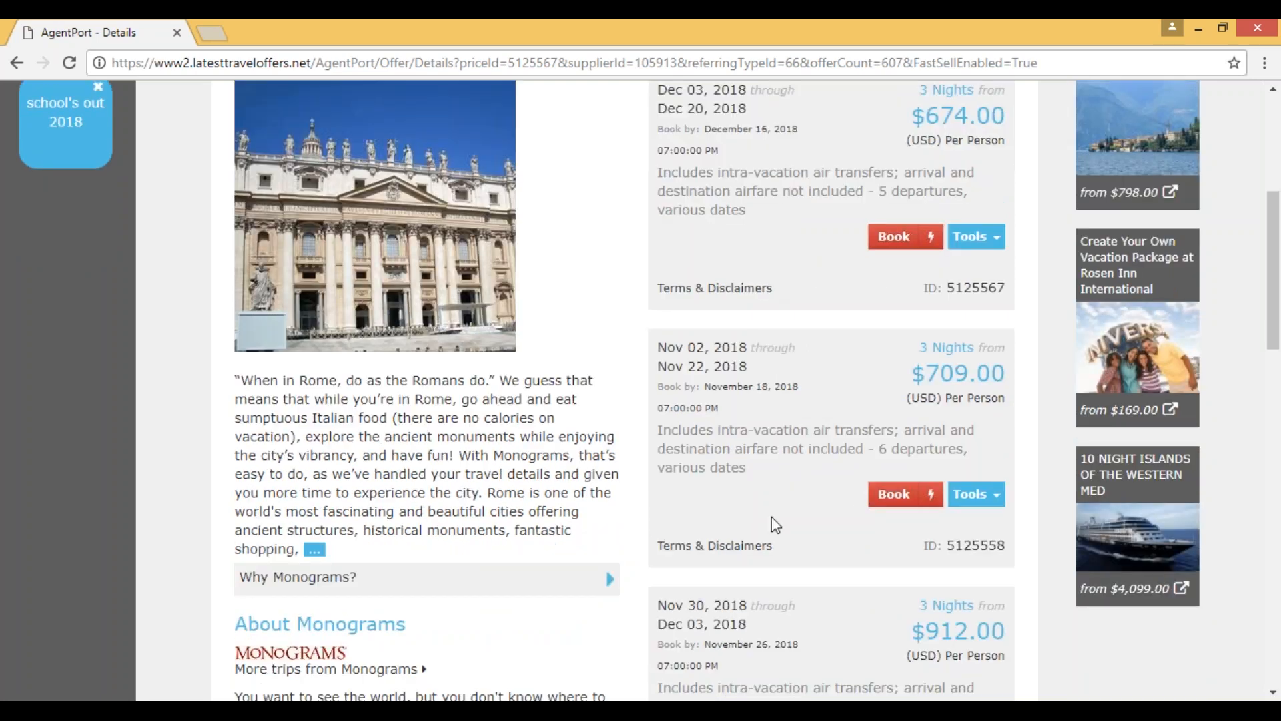
scroll(771, 517, down, 2)
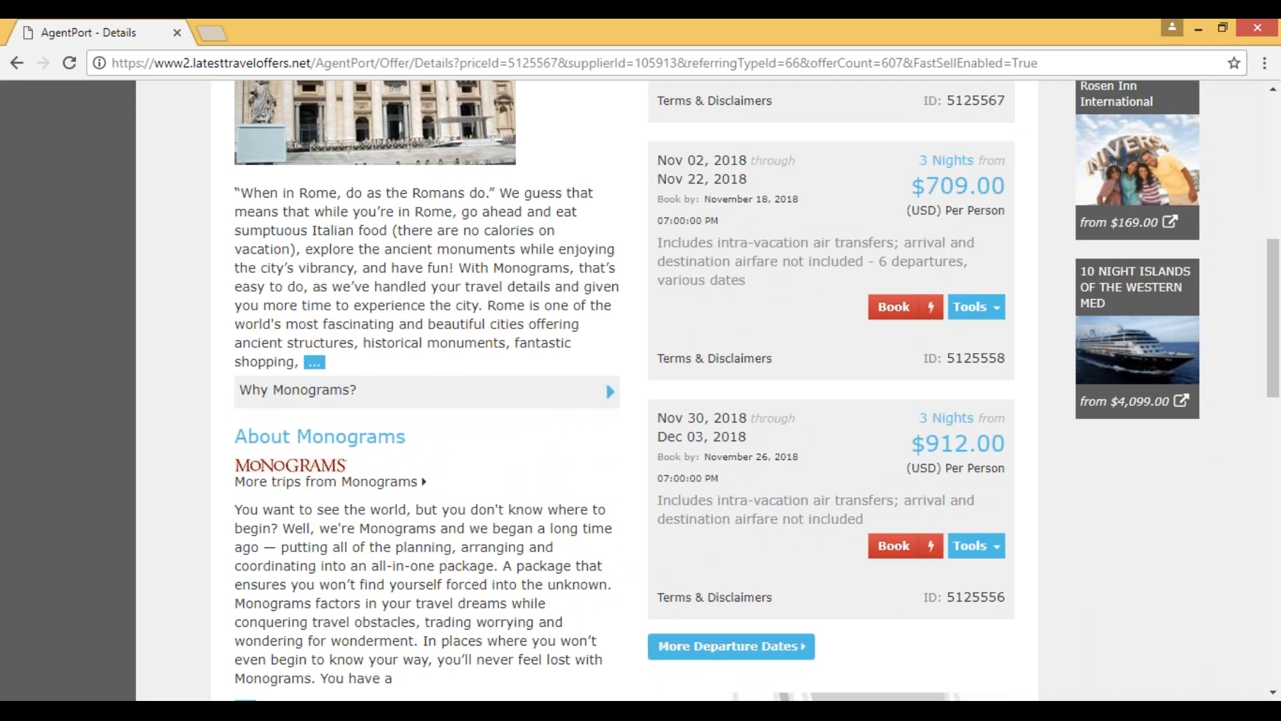
scroll(755, 295, down, 1)
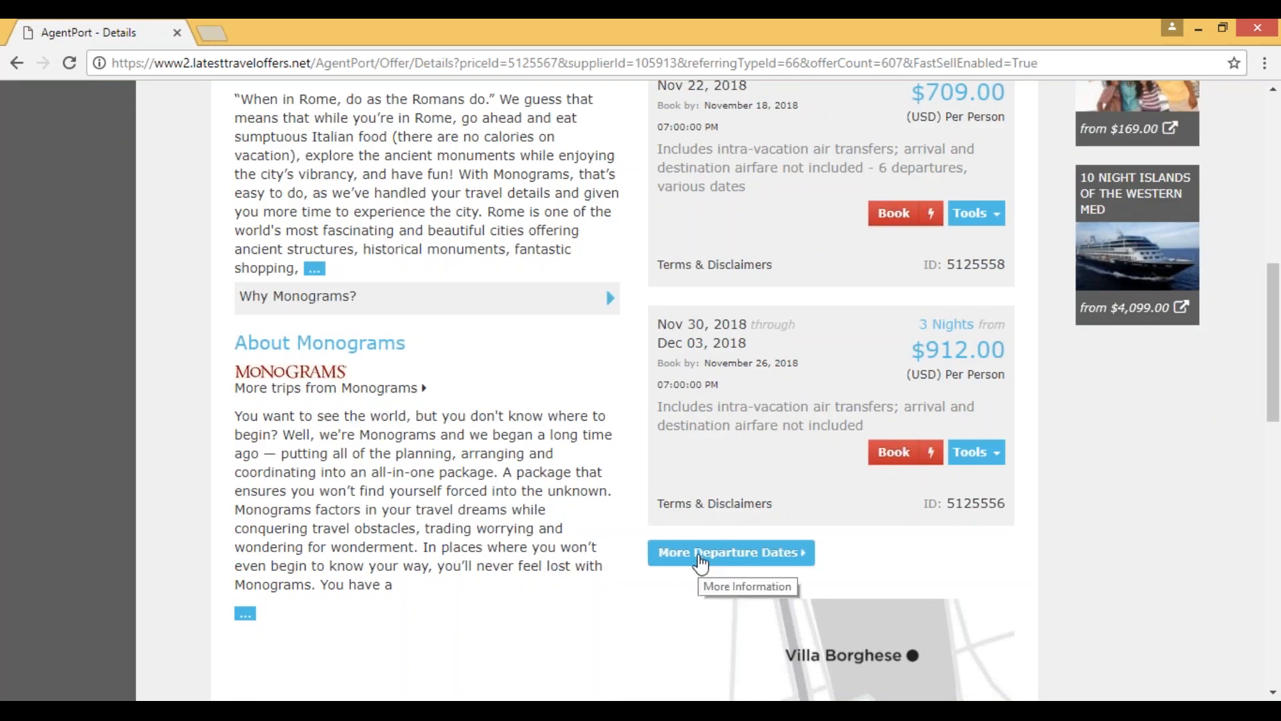
click(699, 564)
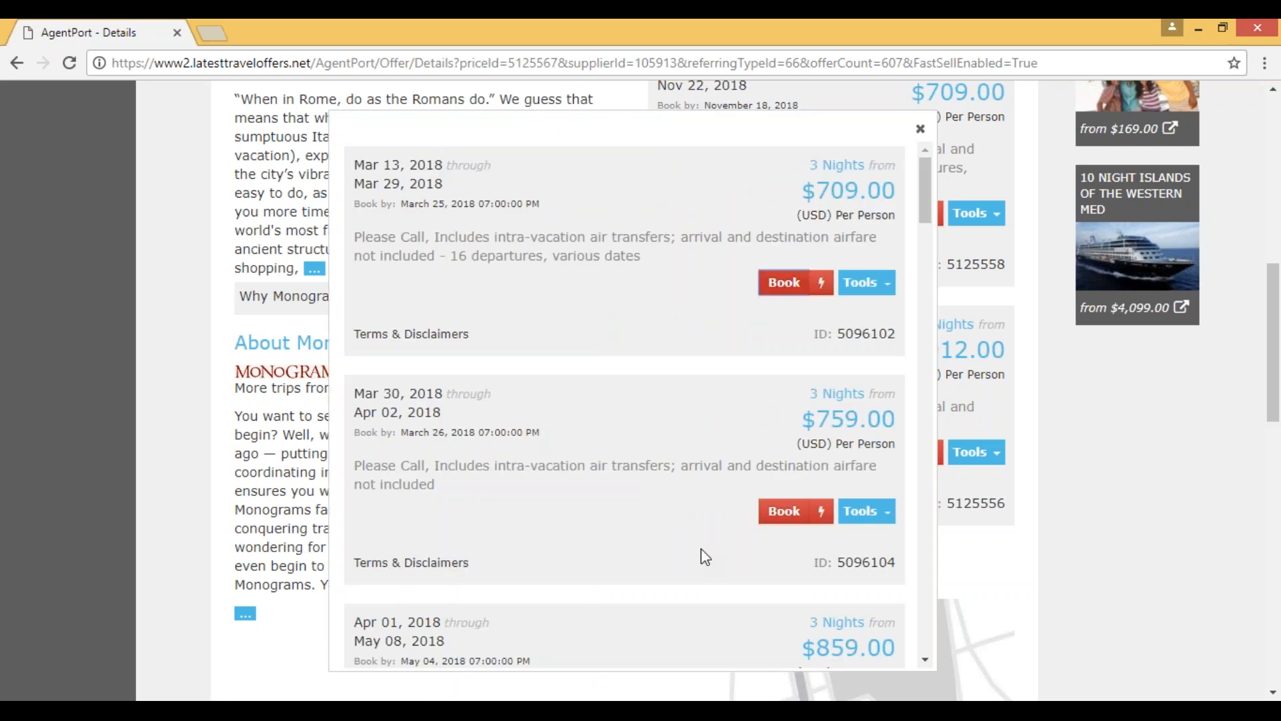
scroll(651, 523, down, 5)
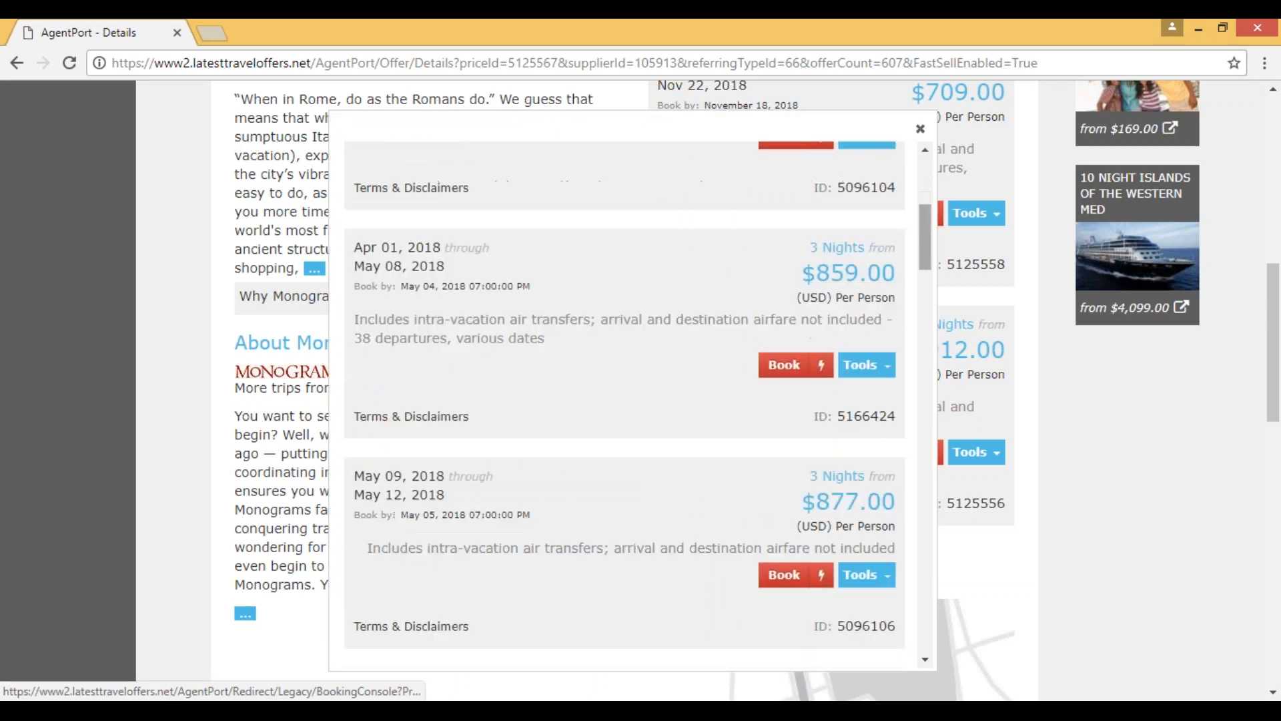
click(920, 129)
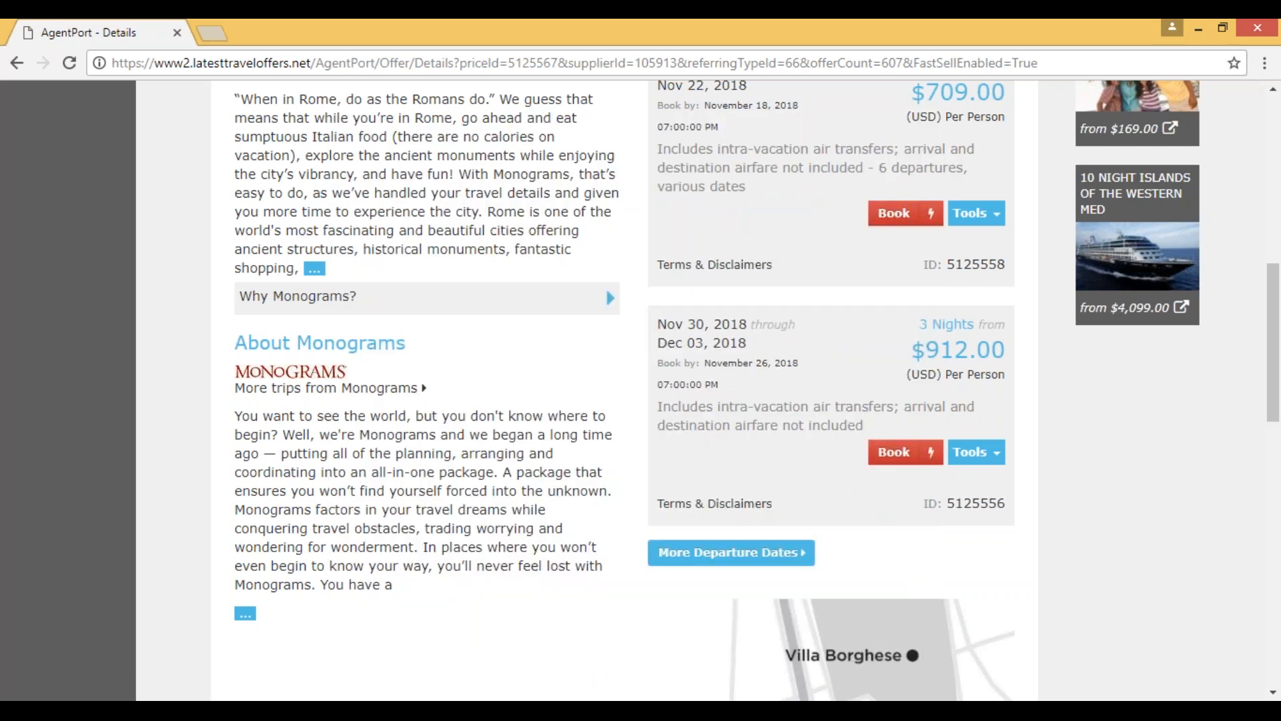
Step: Examine the Rome trip's map and day-by-day itinerary, and return to its first departure offer
scroll(612, 523, down, 3)
scroll(617, 524, down, 1)
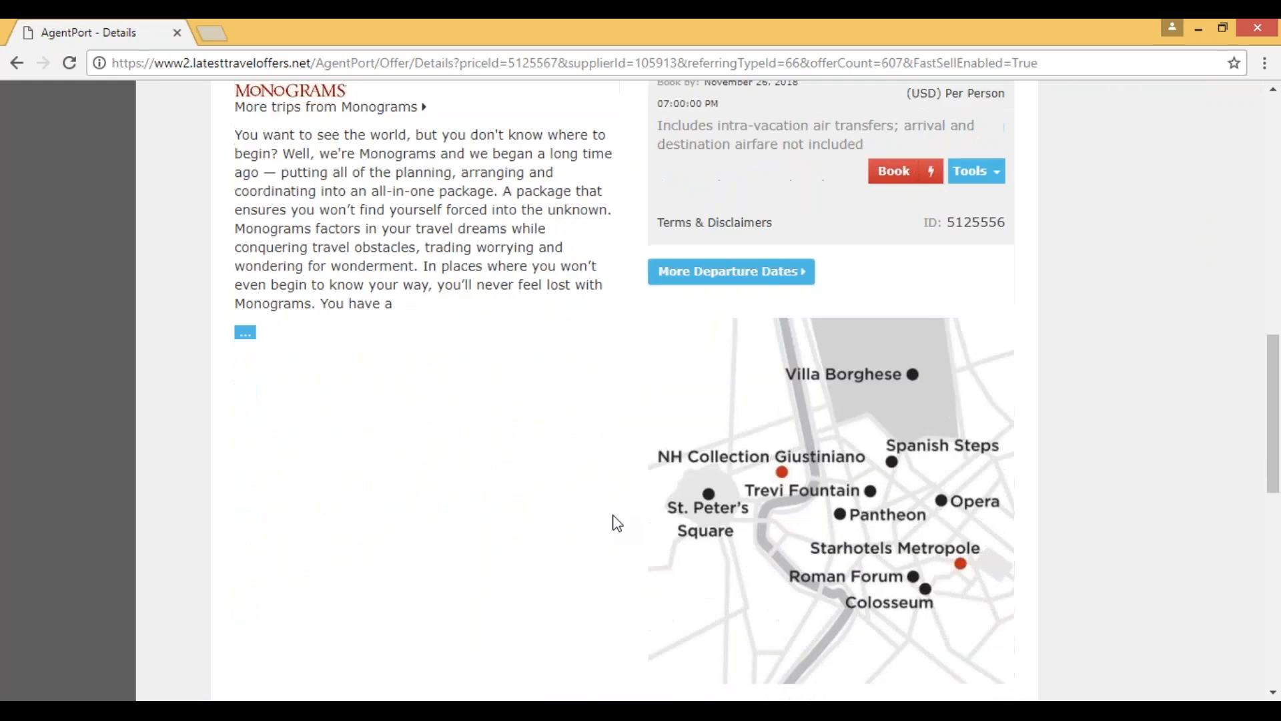
scroll(800, 532, down, 3)
scroll(634, 572, down, 2)
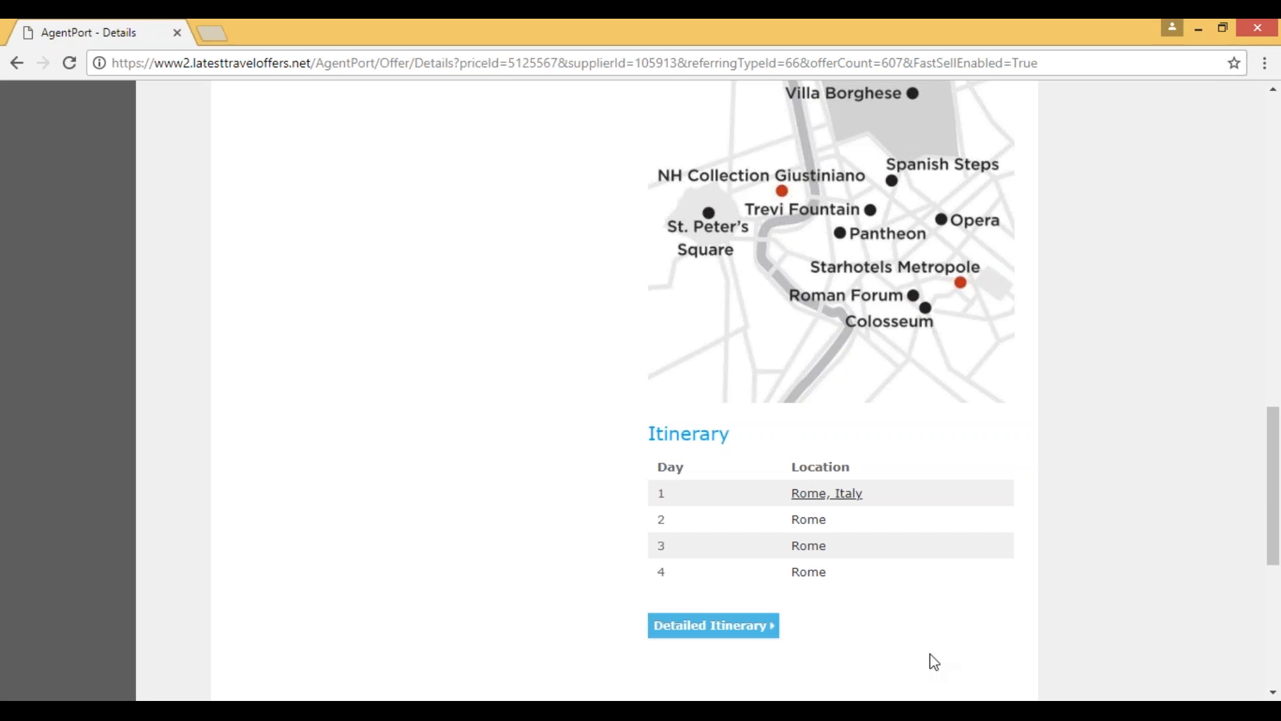
scroll(932, 658, up, 4)
scroll(933, 657, up, 7)
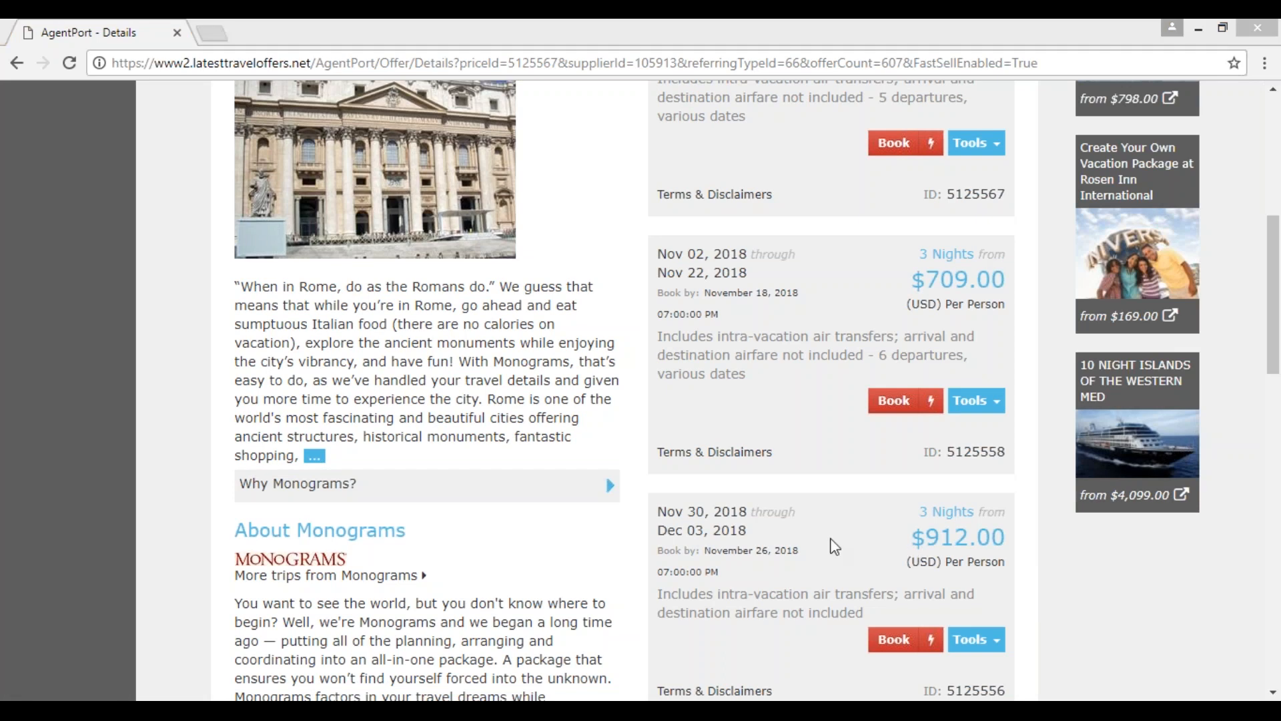
scroll(872, 559, up, 3)
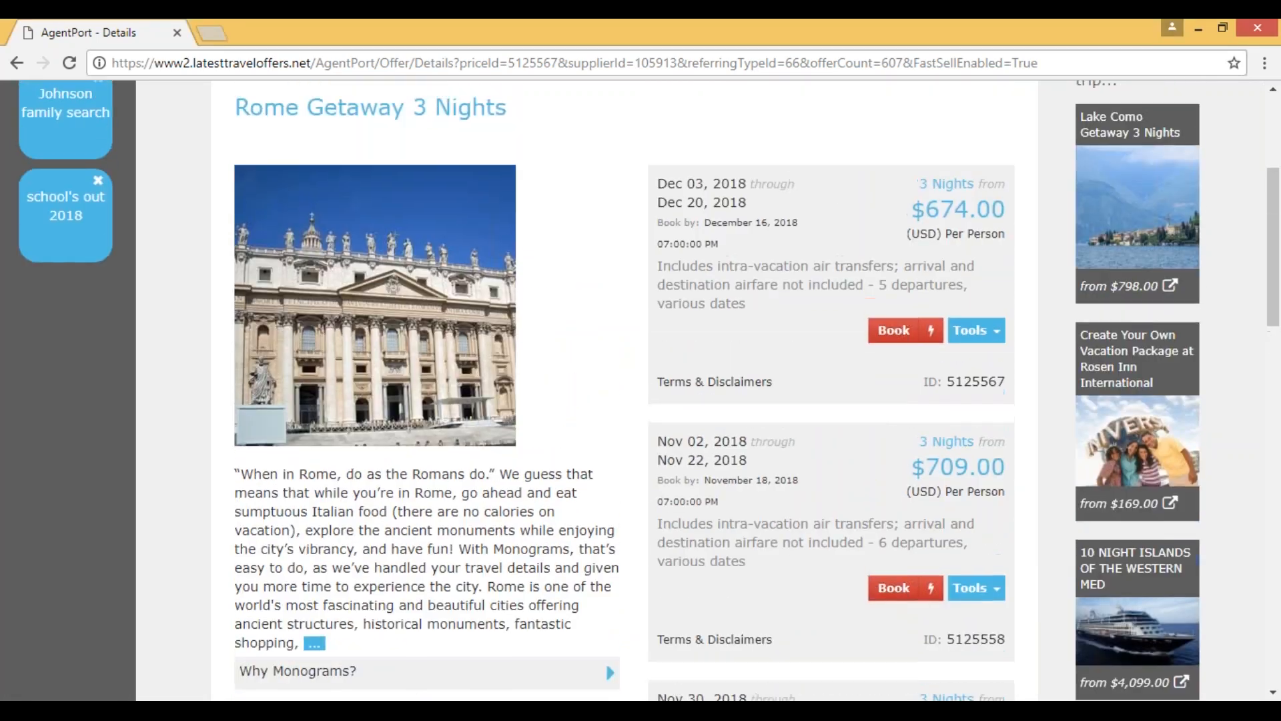
Step: Start booking the Rome trip's $674.00 offer and choose the departure from 12/20/2018 to 12/23/2018
scroll(606, 662, down, 3)
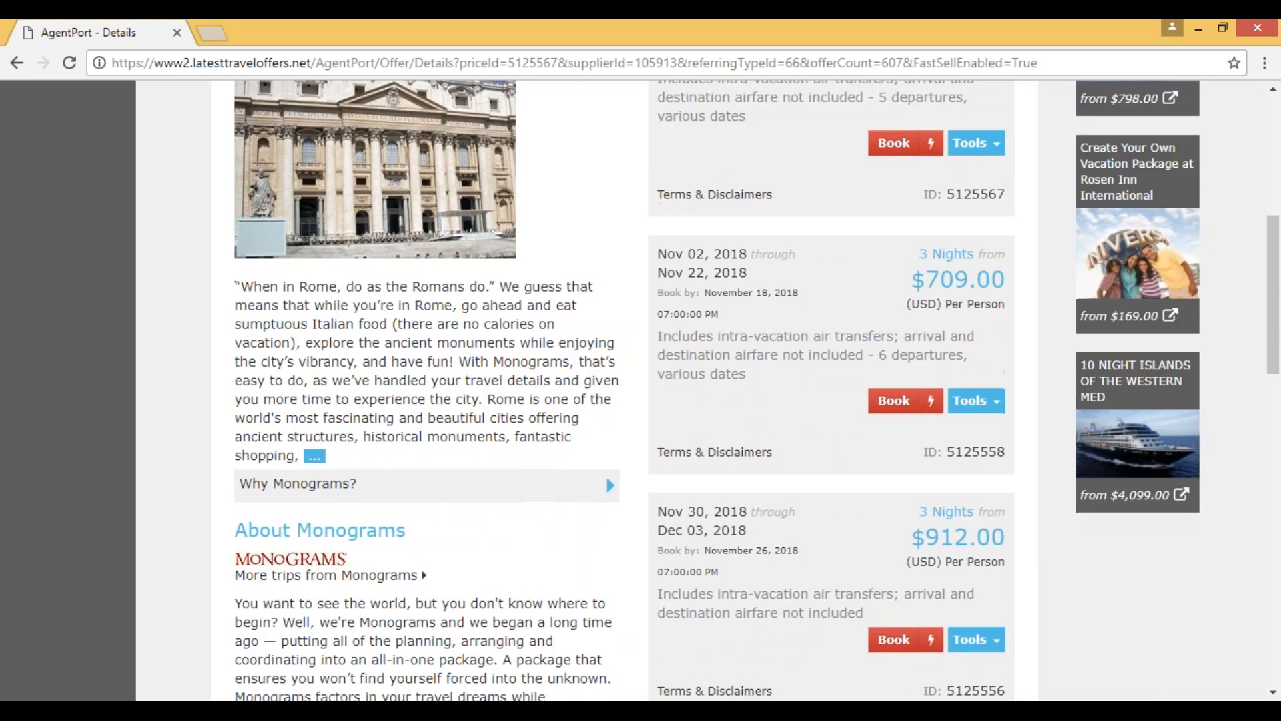
scroll(844, 391, up, 4)
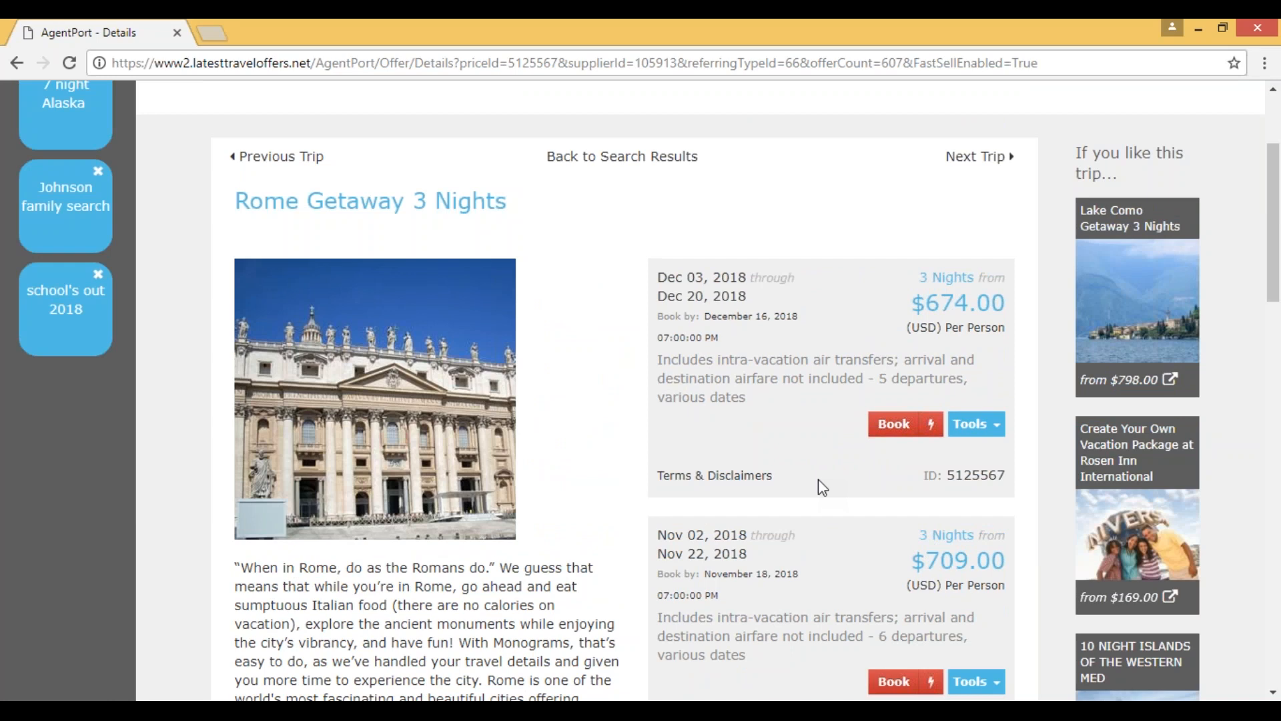
click(895, 429)
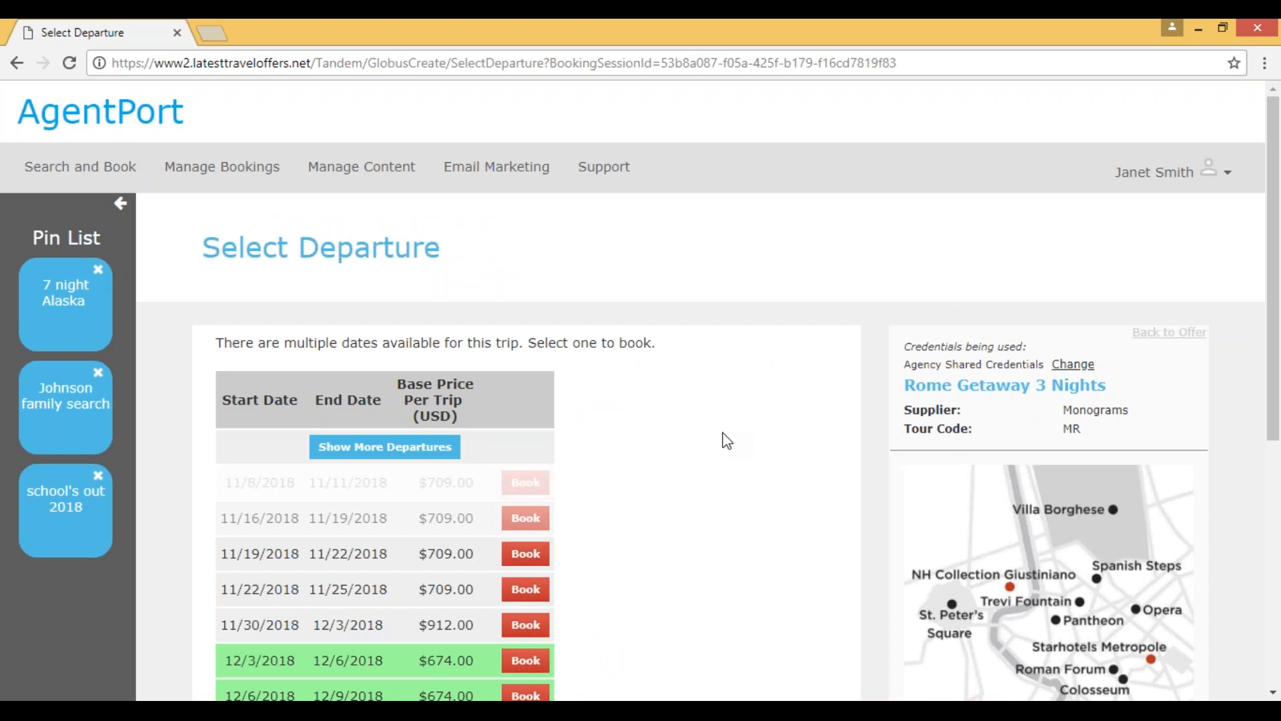
scroll(734, 436, down, 2)
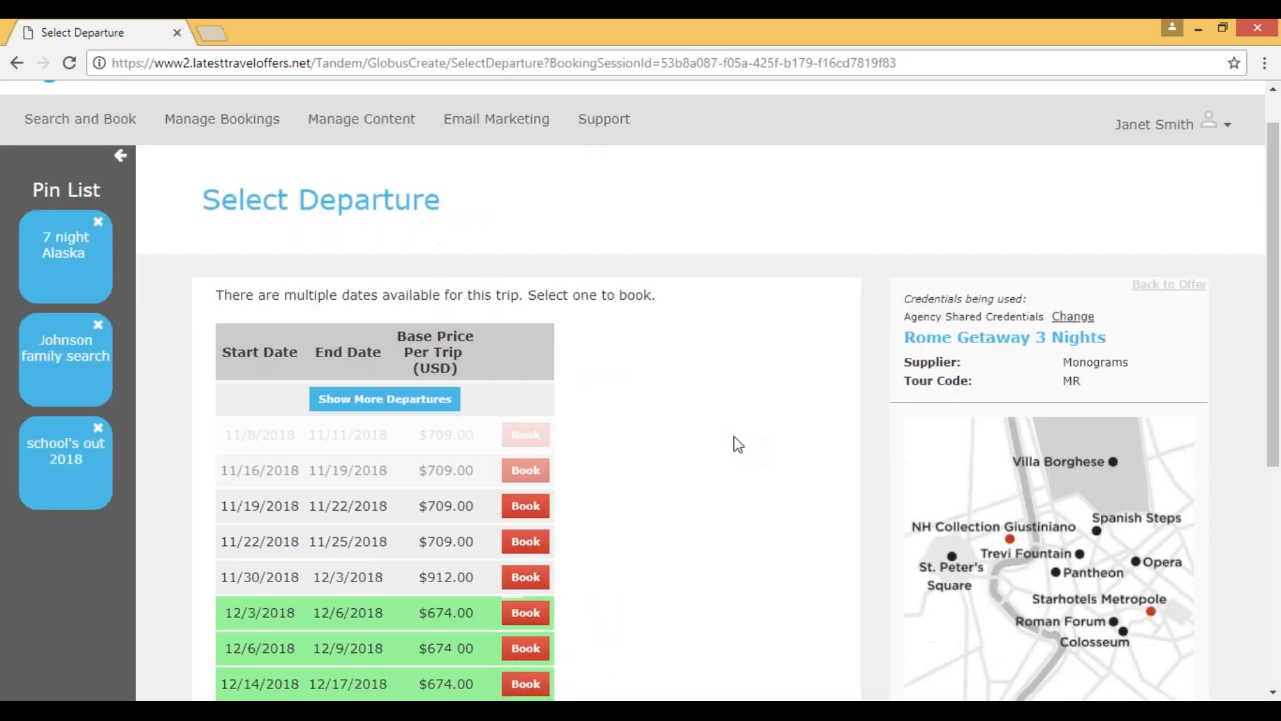
scroll(738, 444, down, 1)
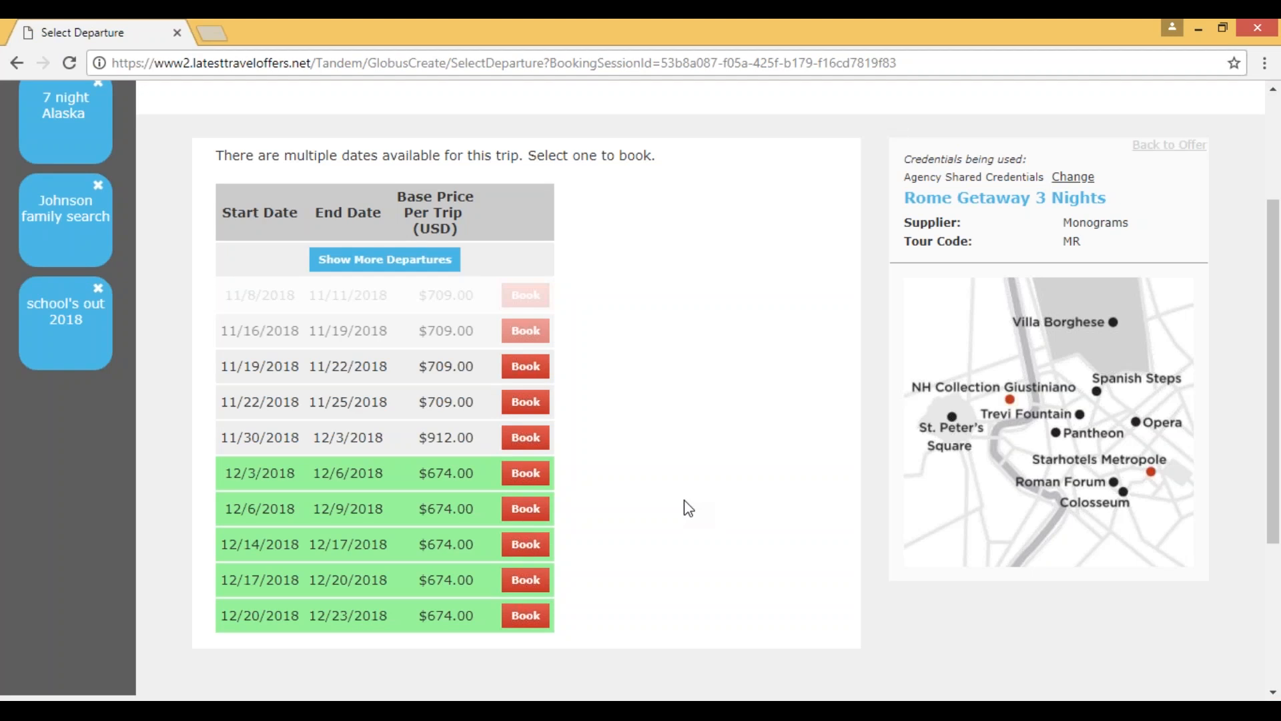
click(525, 615)
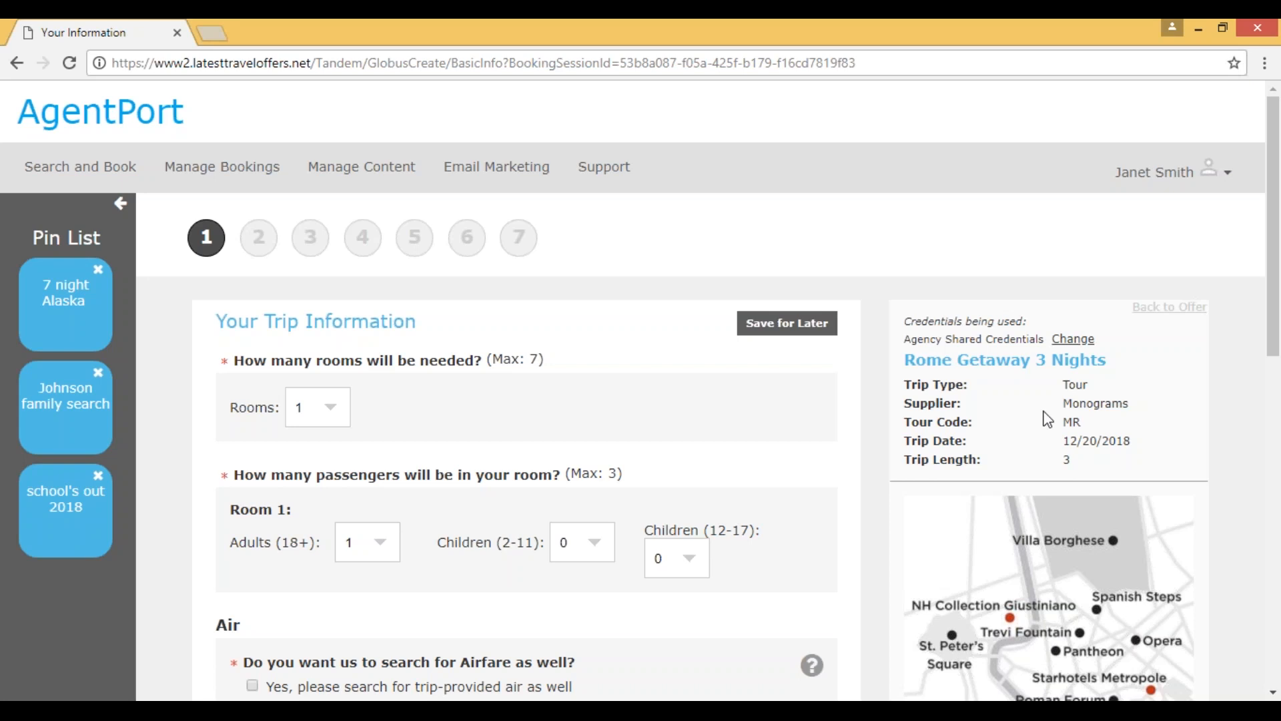
Step: View the option to change the booking credentials, open the form for adding agent-level credentials and close it unfilled
click(1072, 340)
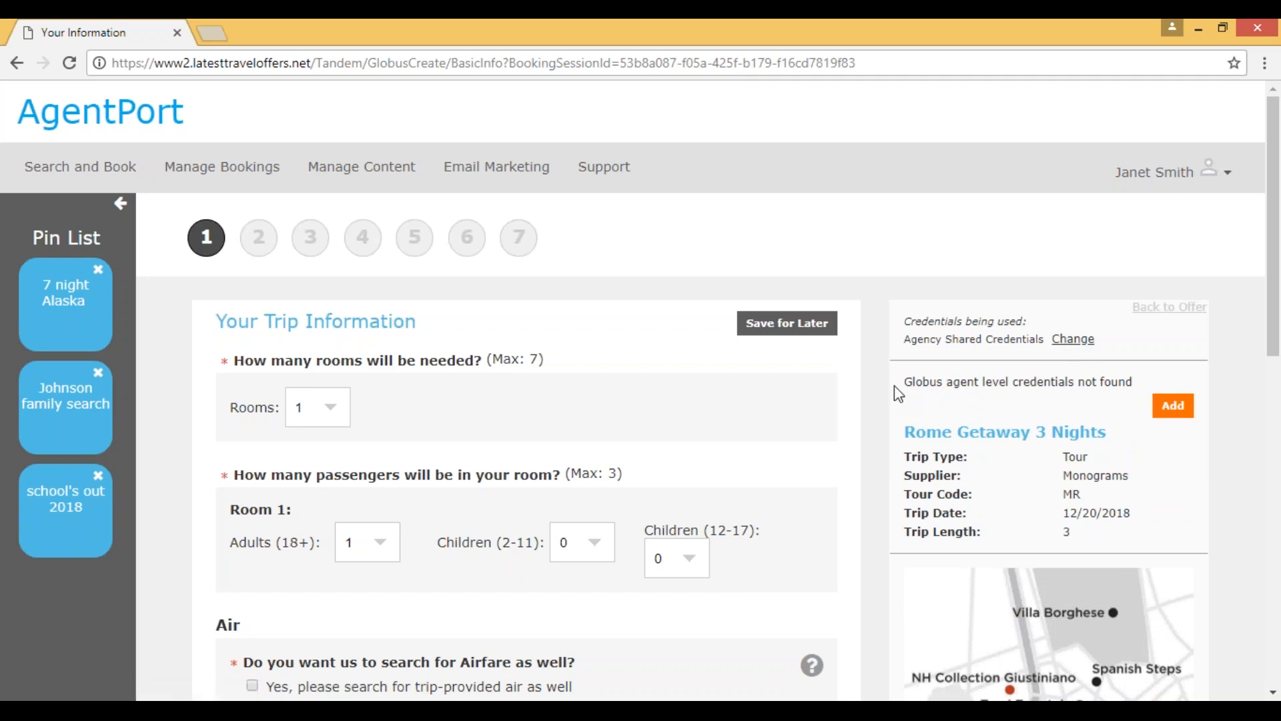
click(1162, 415)
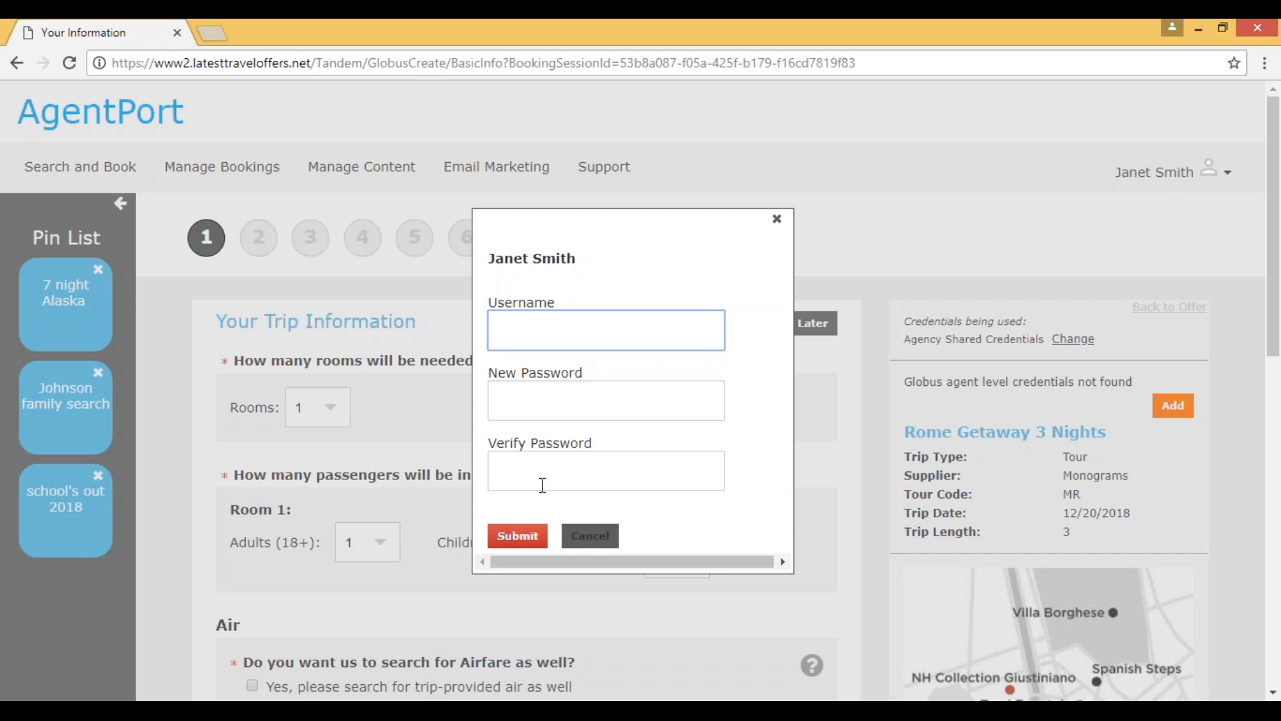
click(777, 221)
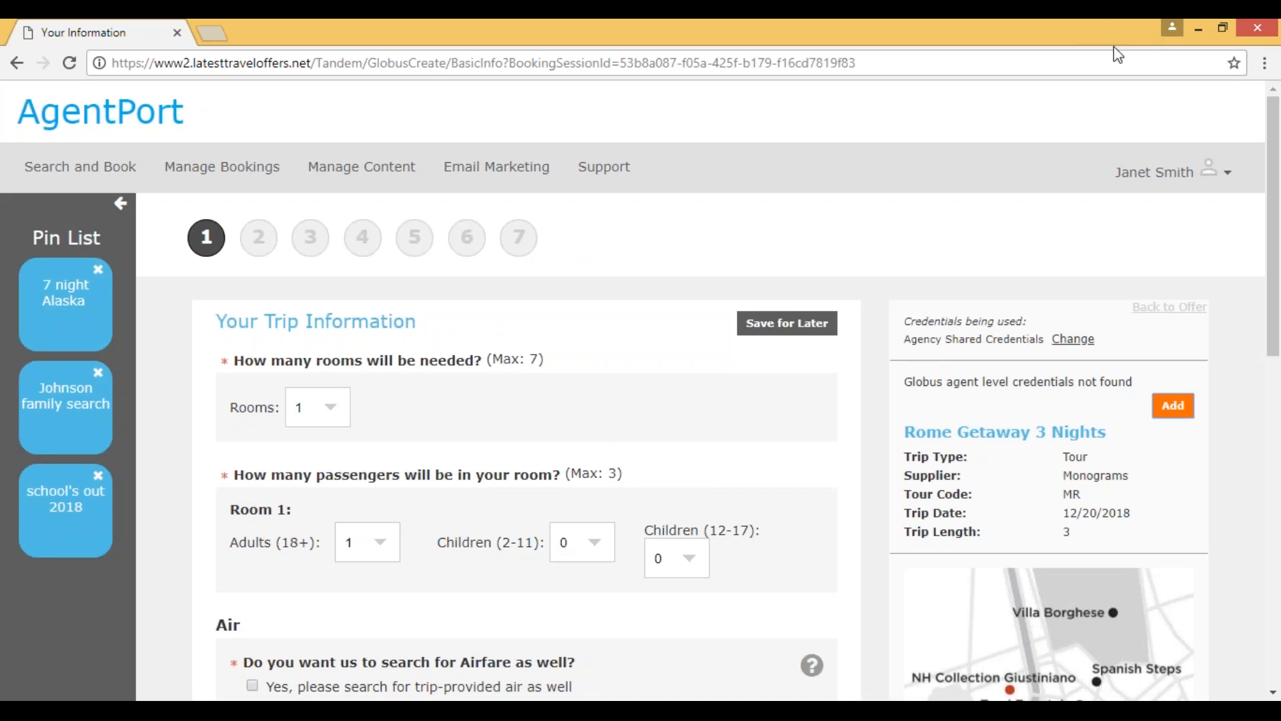
click(1153, 172)
click(1079, 500)
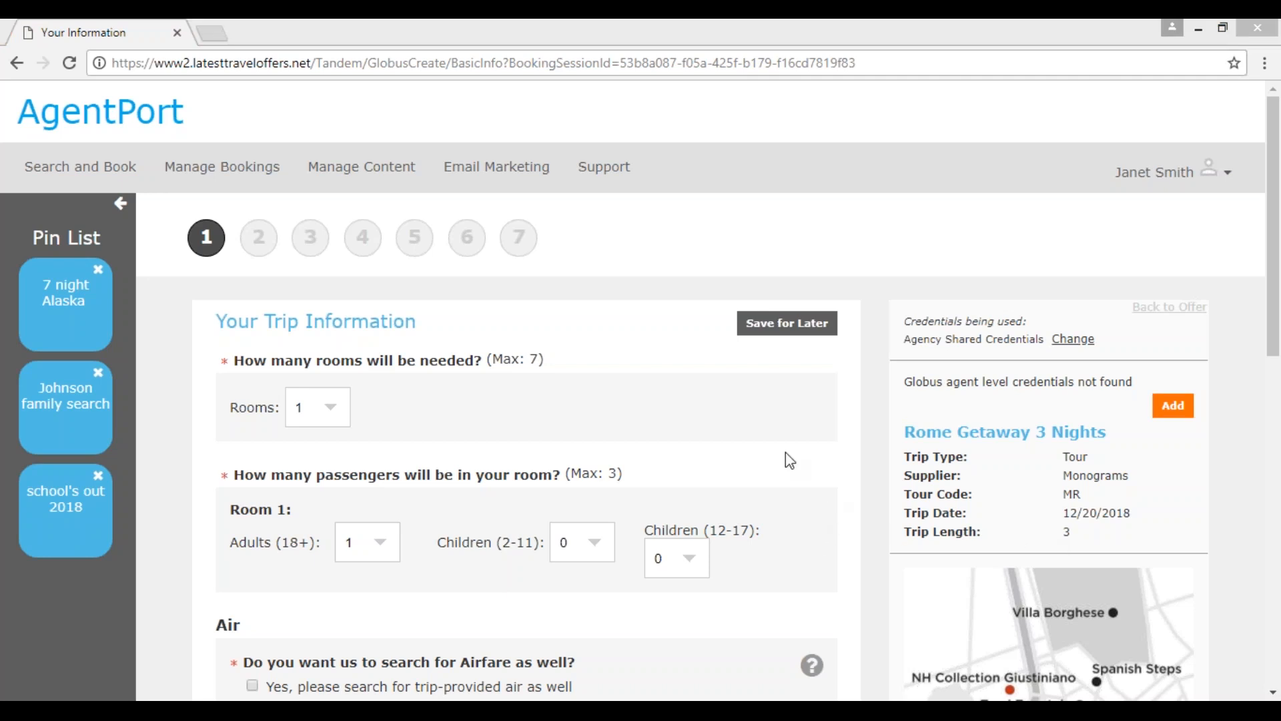
click(590, 411)
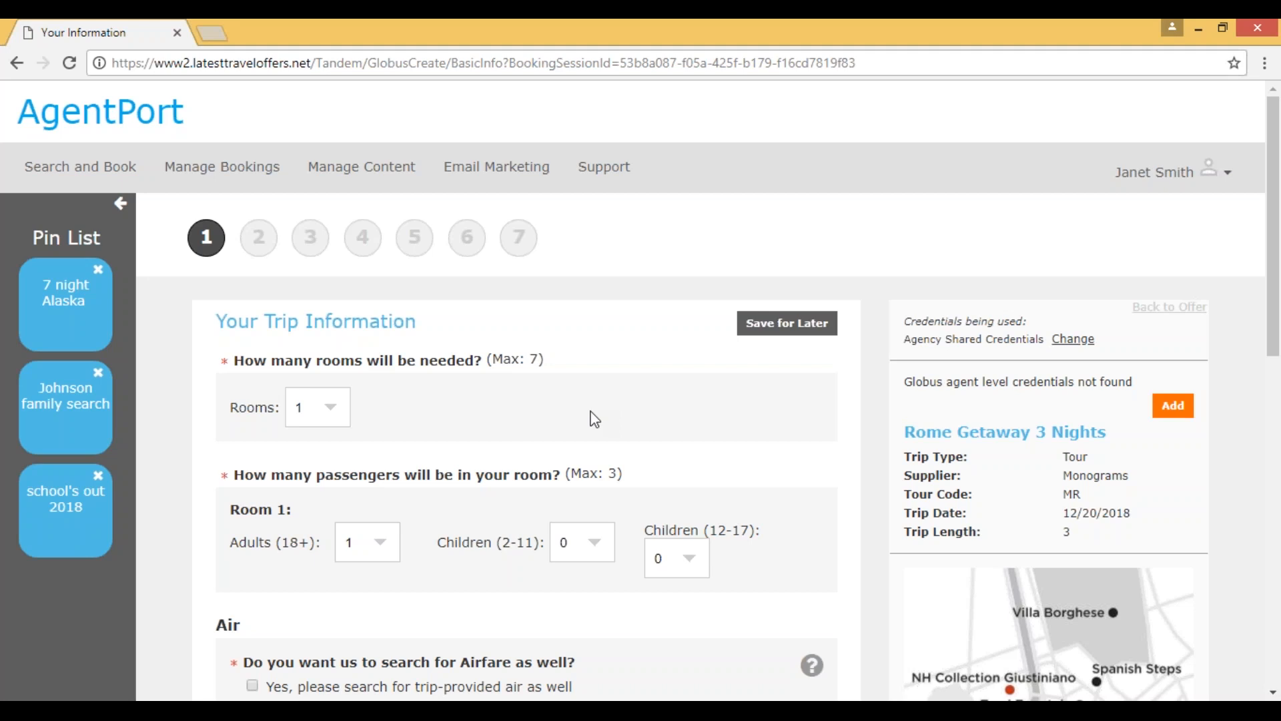
Step: Set the number of children aged 2-11 in Room 1 to 1
scroll(593, 418, down, 1)
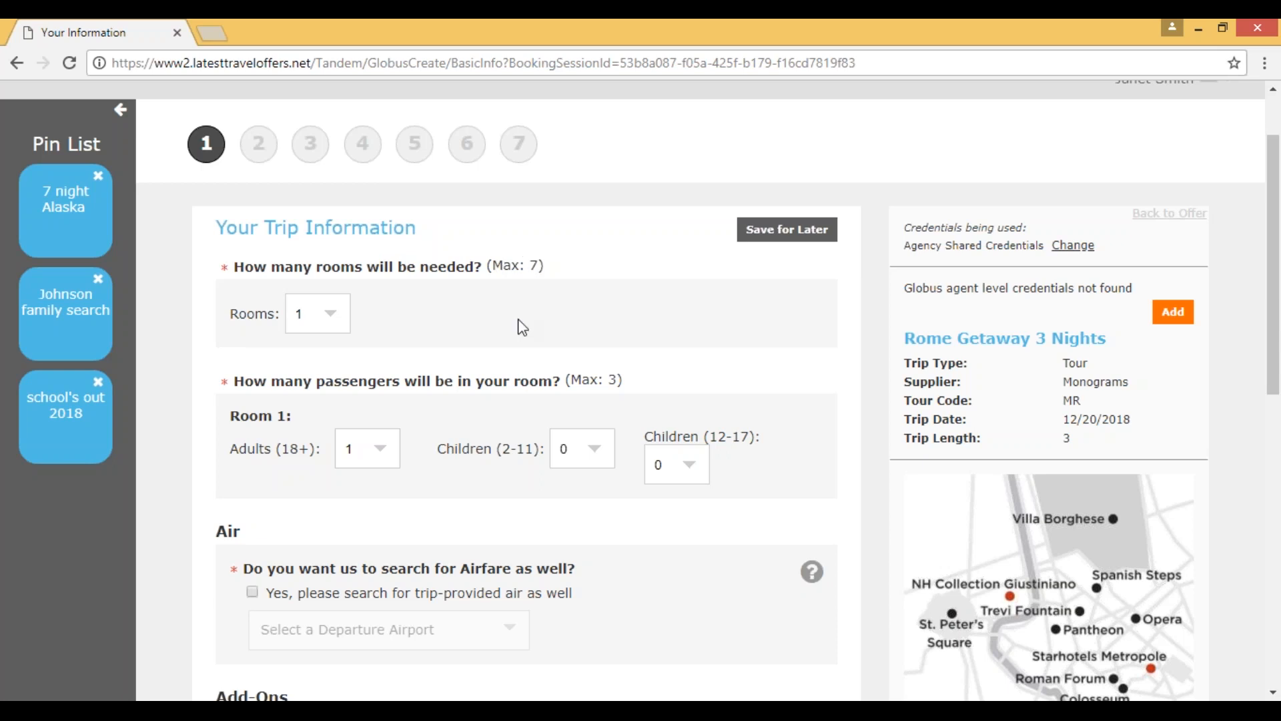
scroll(523, 327, down, 2)
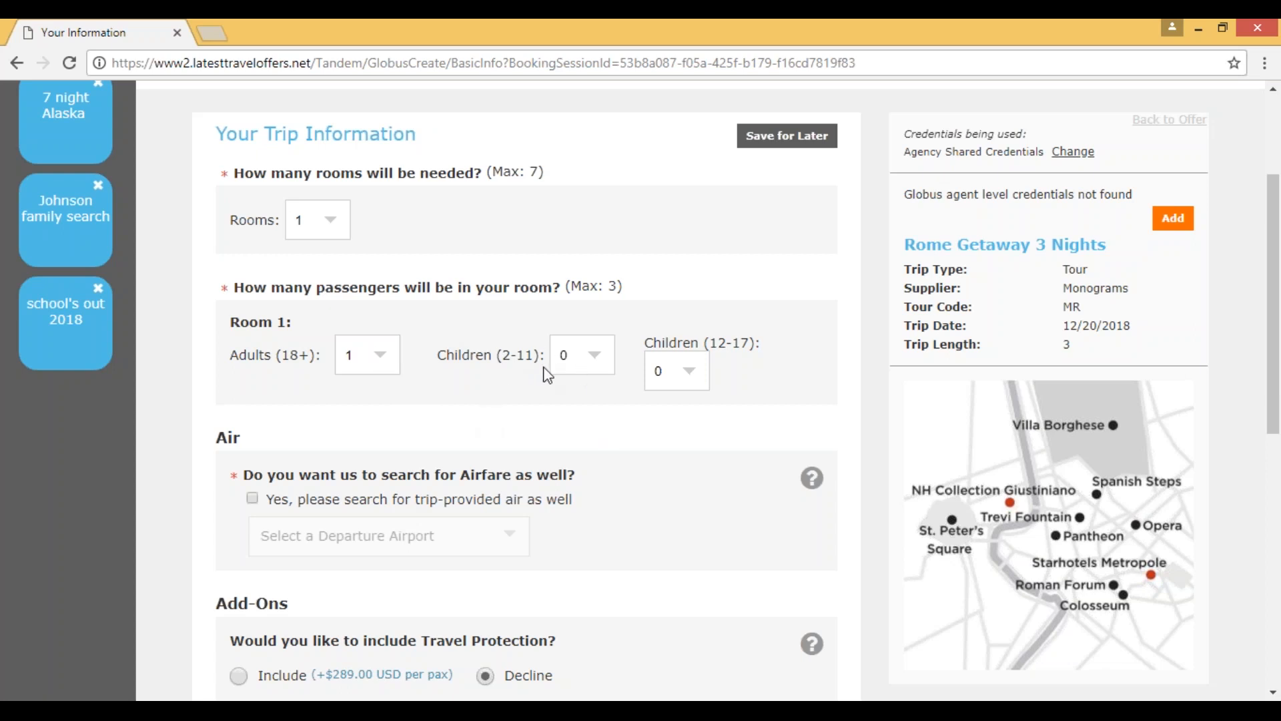
click(592, 368)
click(590, 401)
Step: Request trip-provided airfare departing from Portland, OR - PDX and continue to the hotel selection
scroll(606, 526, down, 1)
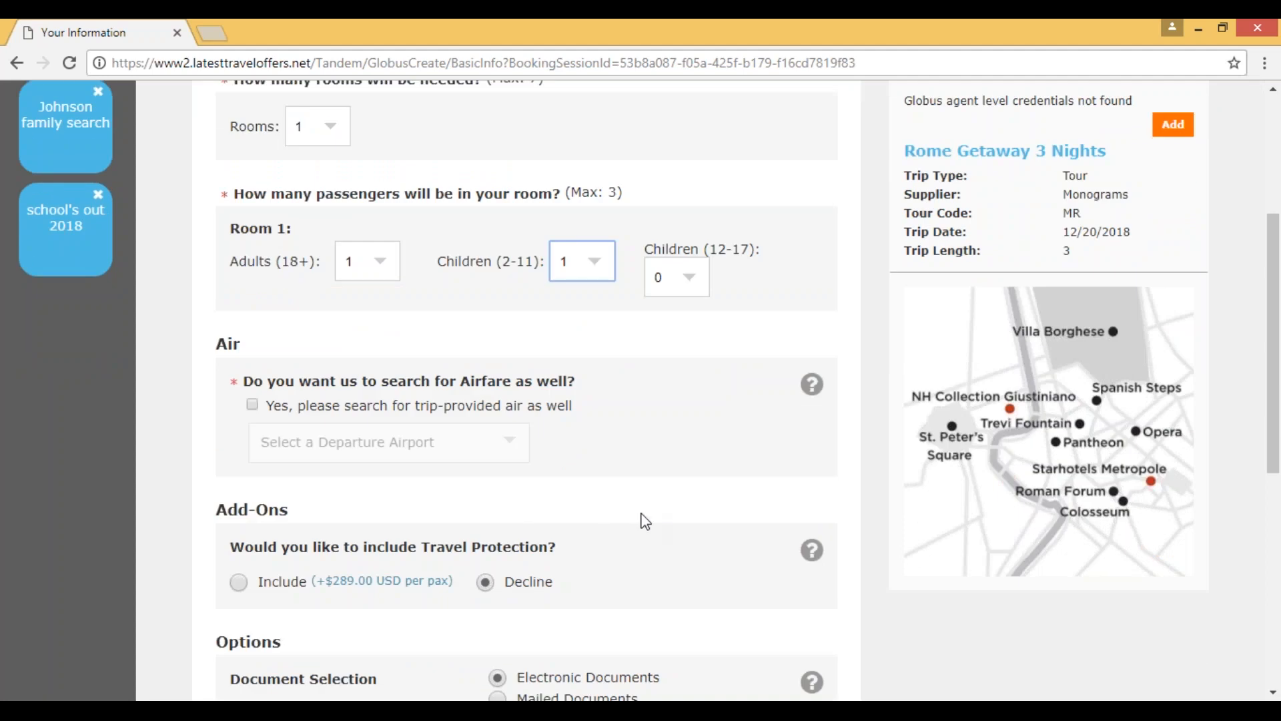
click(255, 404)
click(509, 458)
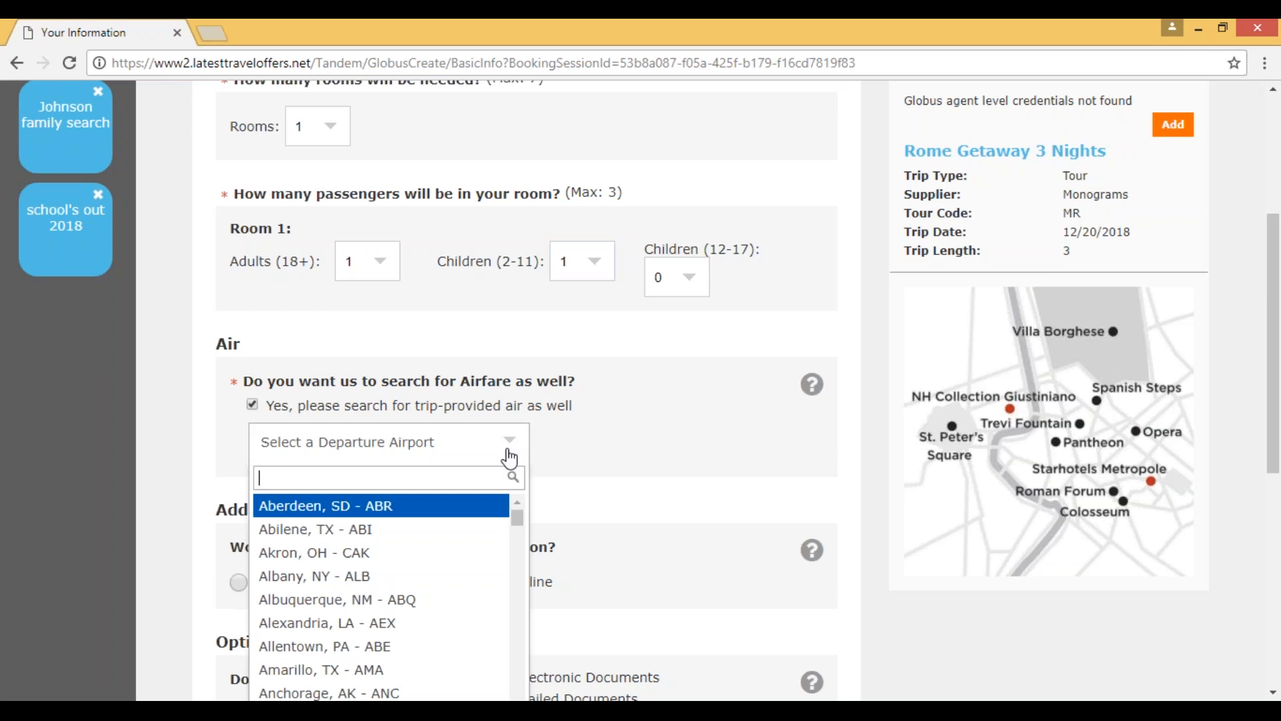
text(pdx)
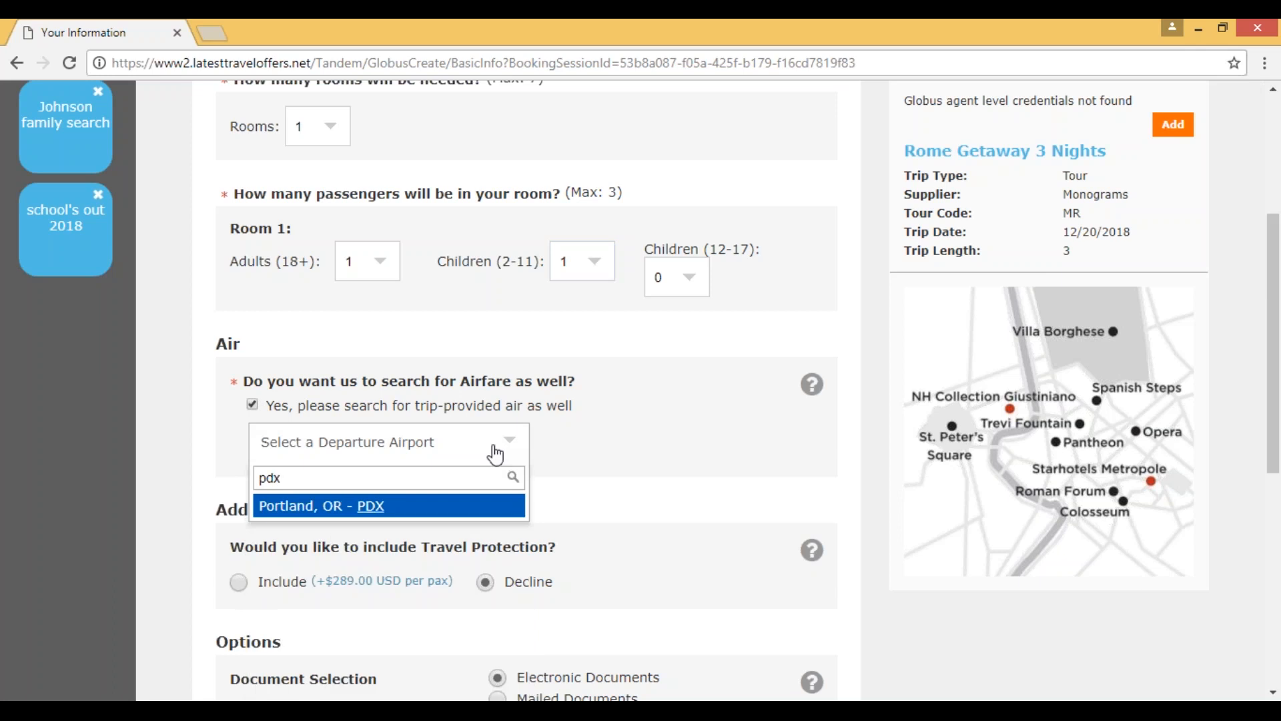
key(Return)
scroll(603, 500, down, 1)
scroll(600, 501, down, 1)
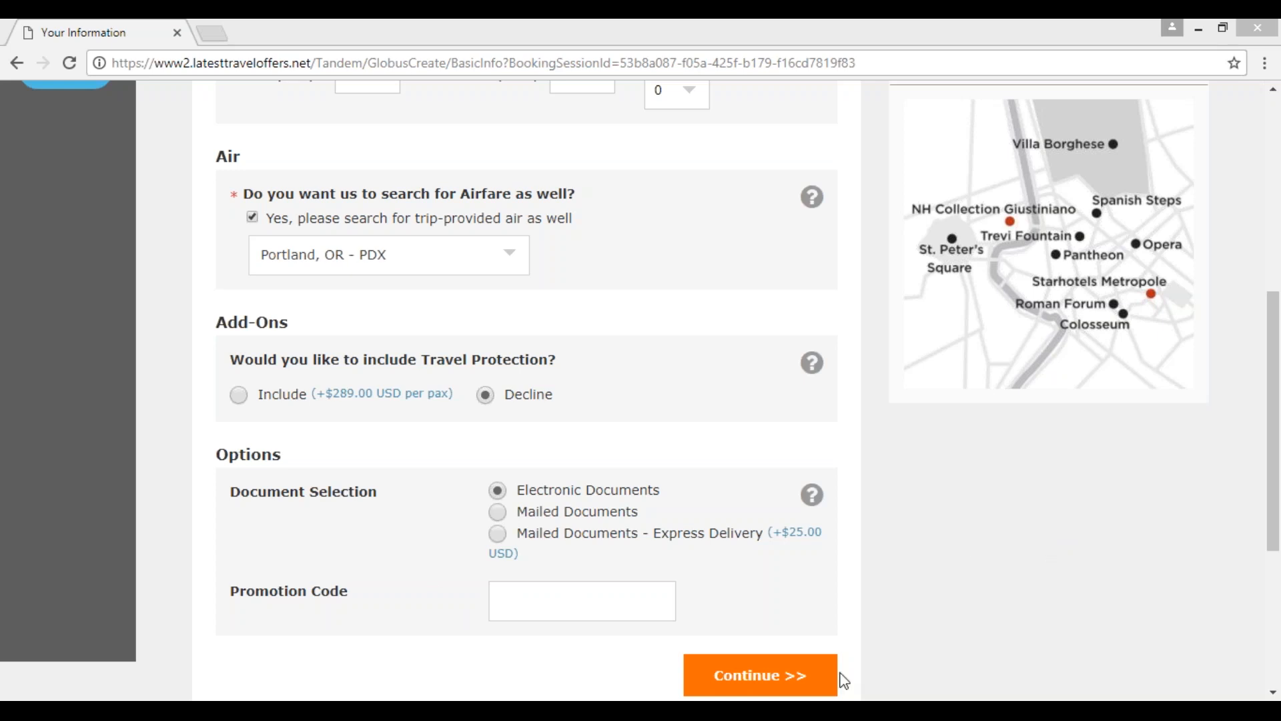
click(760, 676)
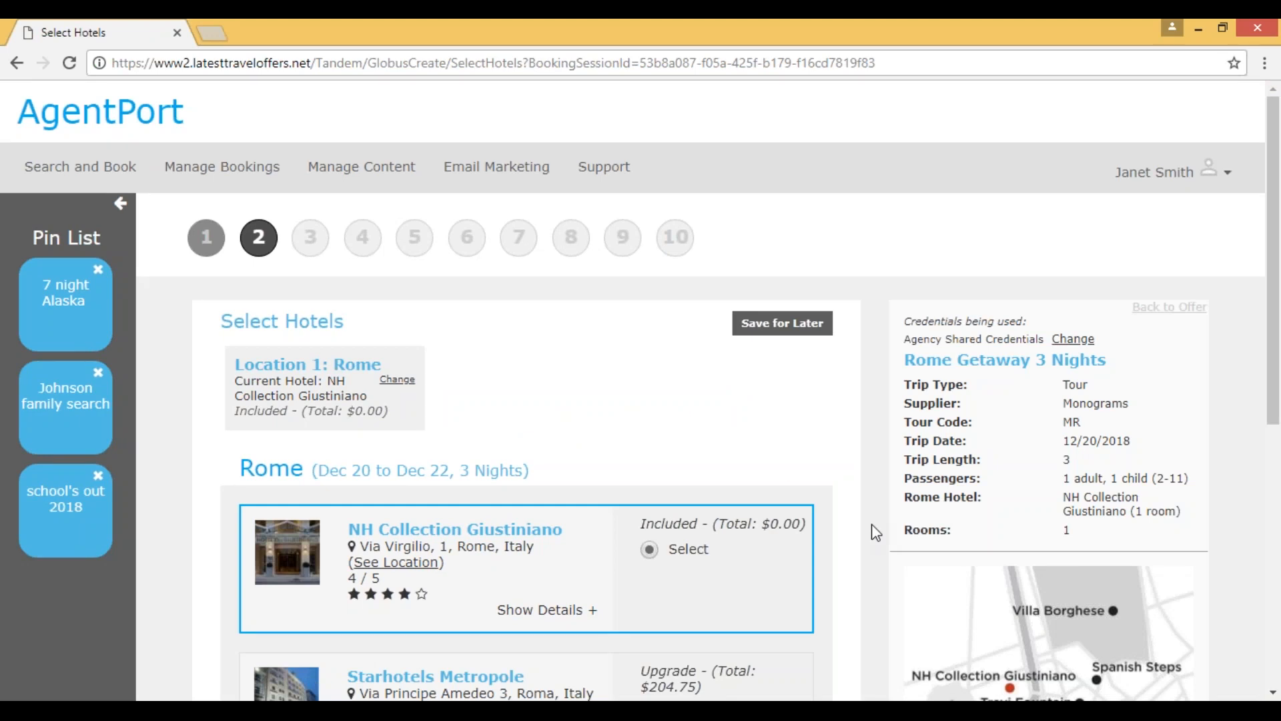
Step: Expand the NH Collection Giustiniano hotel's details, look through its photos and read its overview and amenities
scroll(875, 530, down, 3)
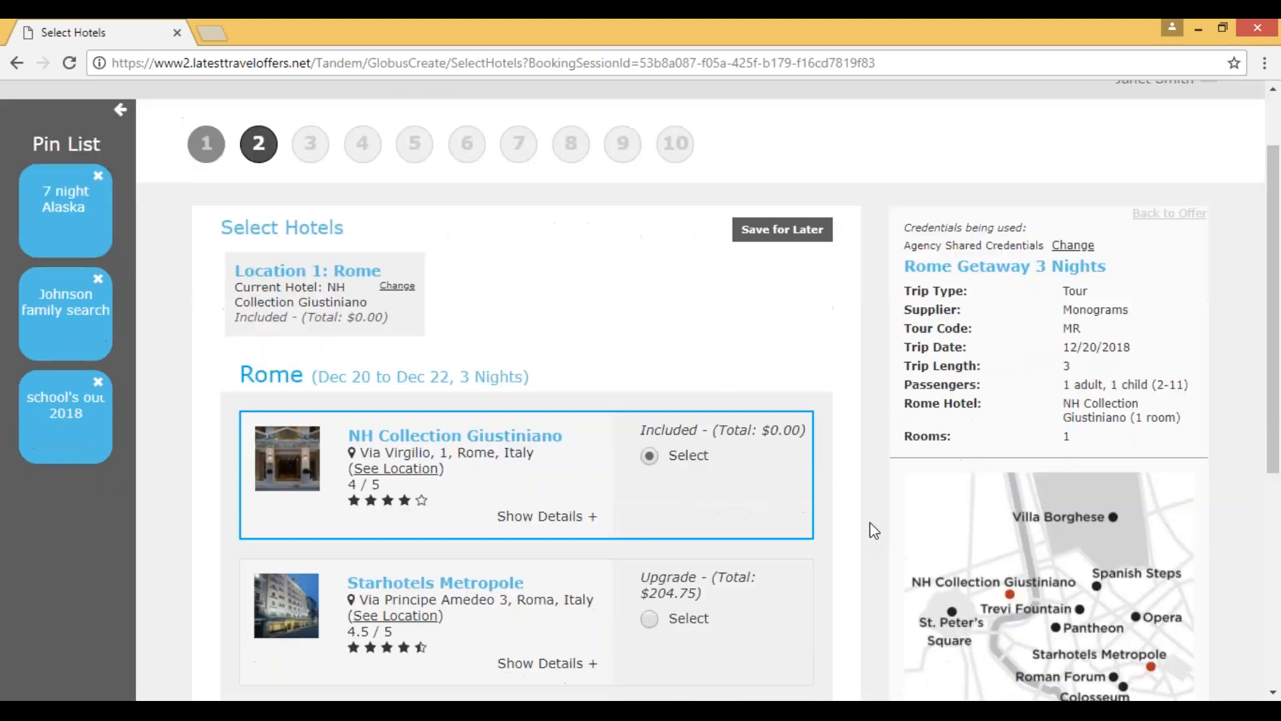
mouse_move(787, 348)
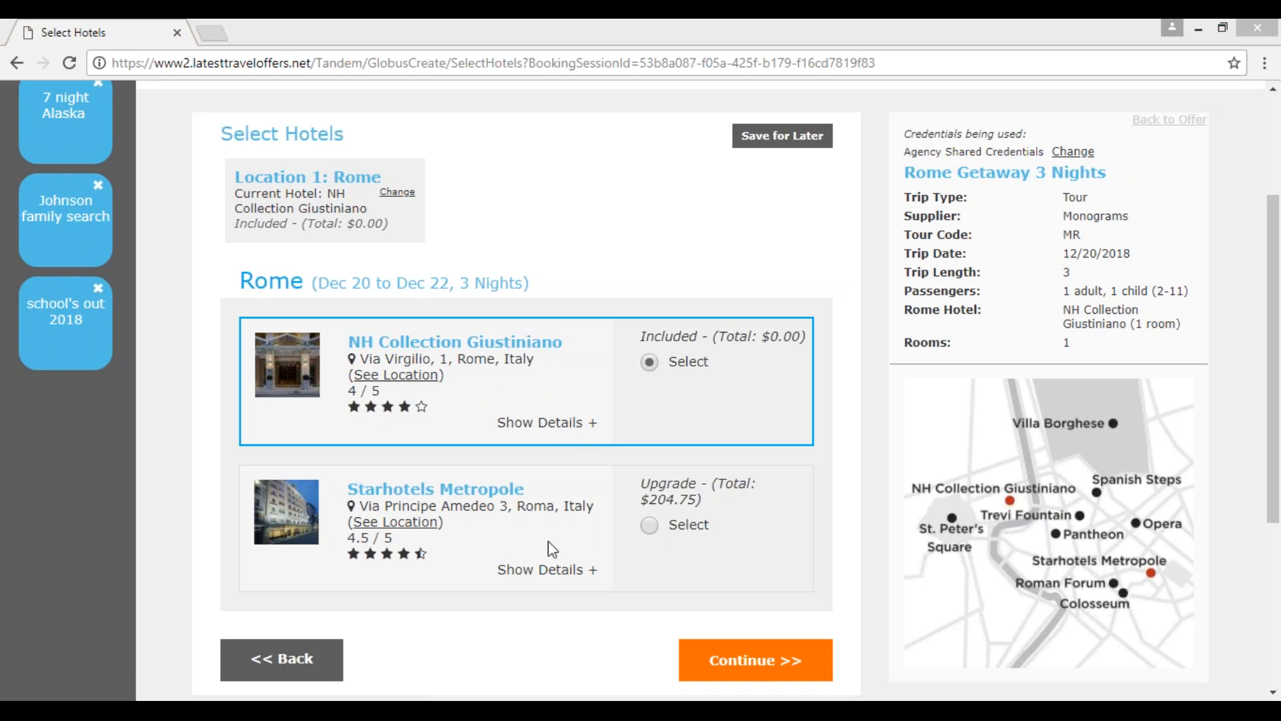
click(532, 430)
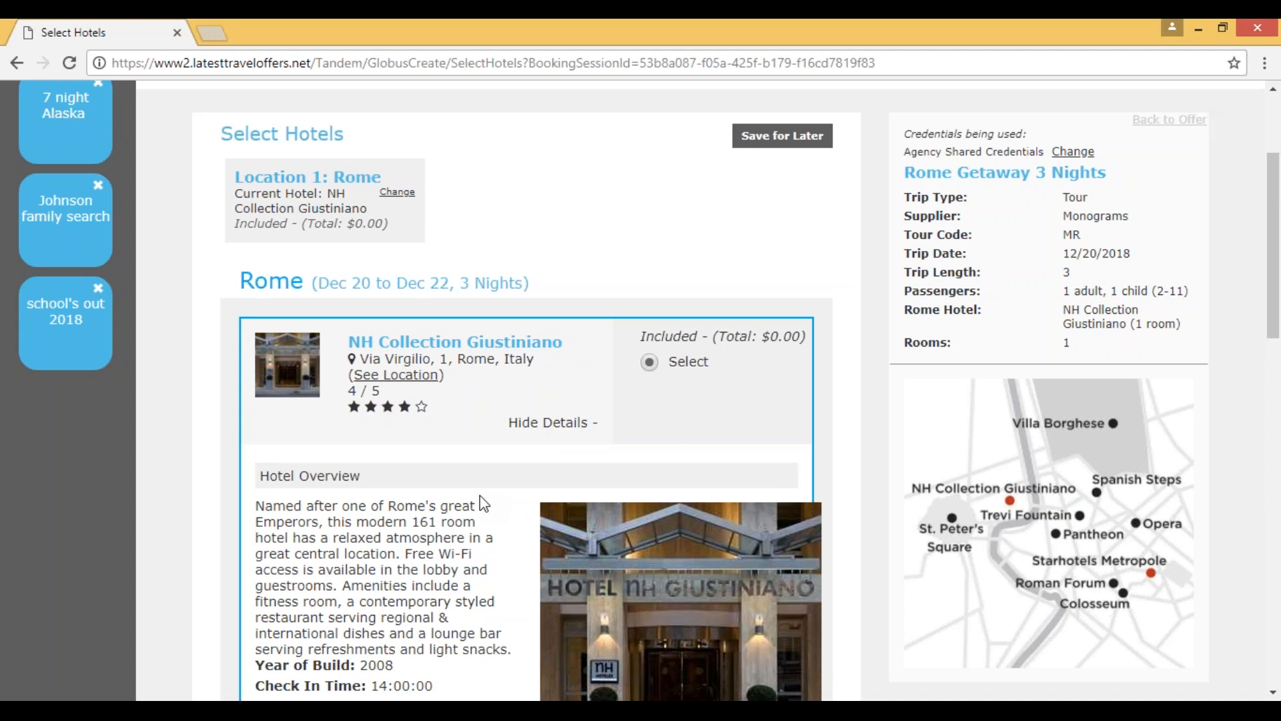
scroll(502, 520, down, 2)
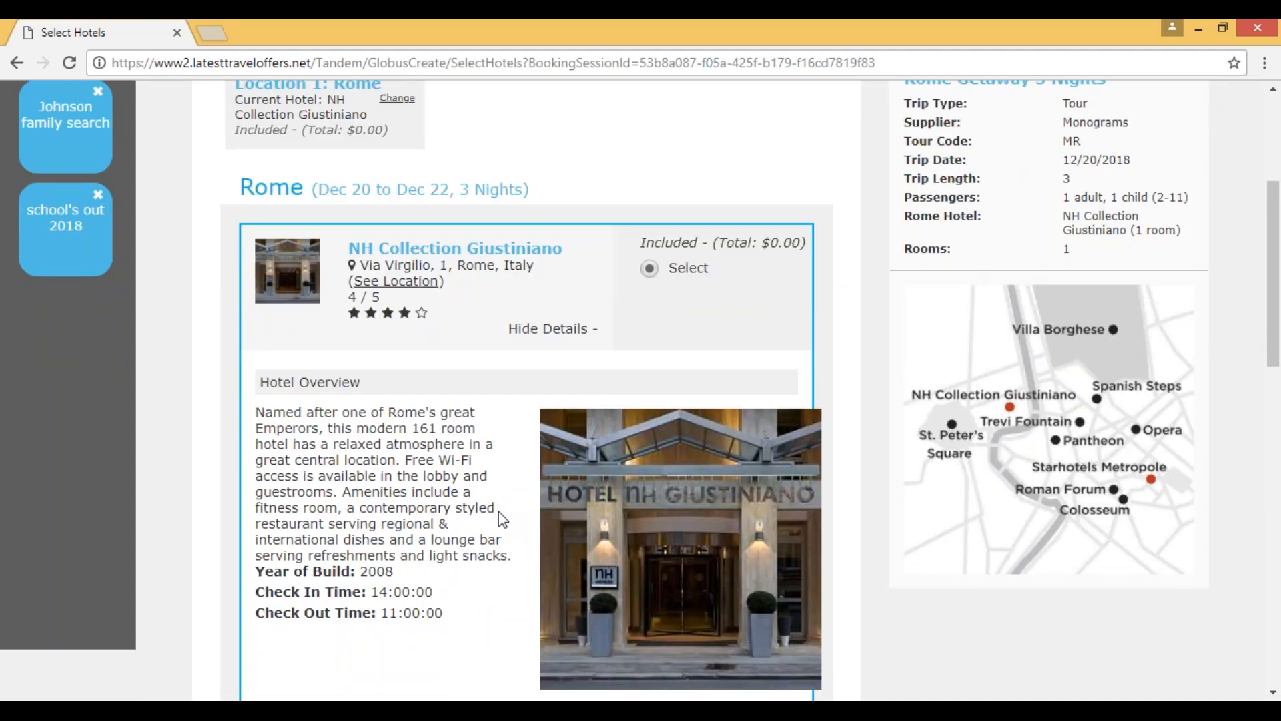
scroll(498, 511, down, 4)
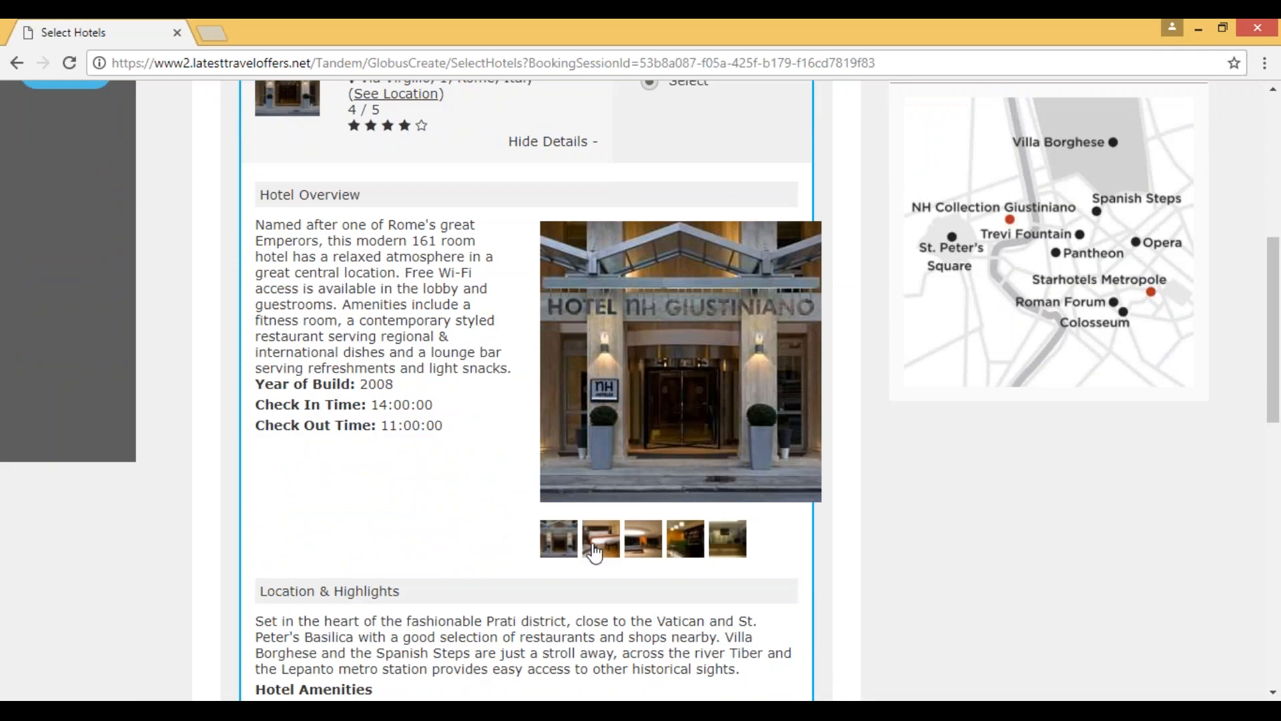
click(594, 551)
click(651, 551)
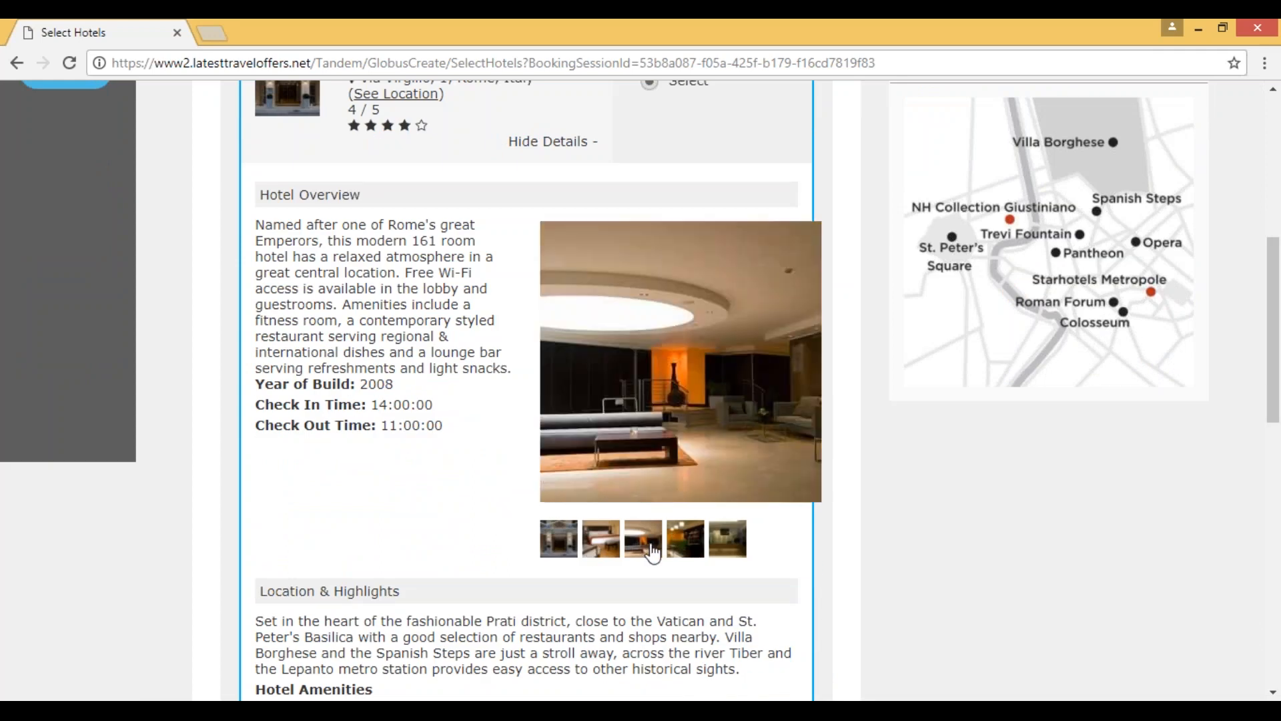
click(693, 551)
click(735, 559)
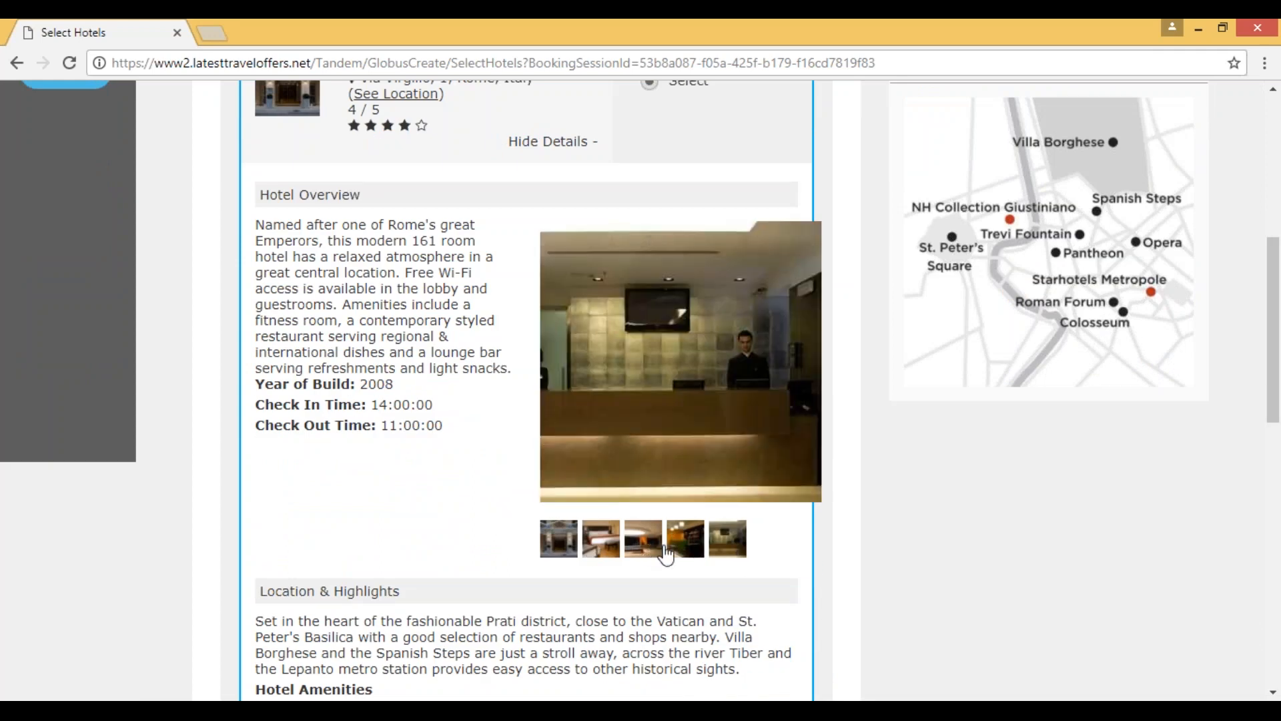
scroll(414, 513, up, 3)
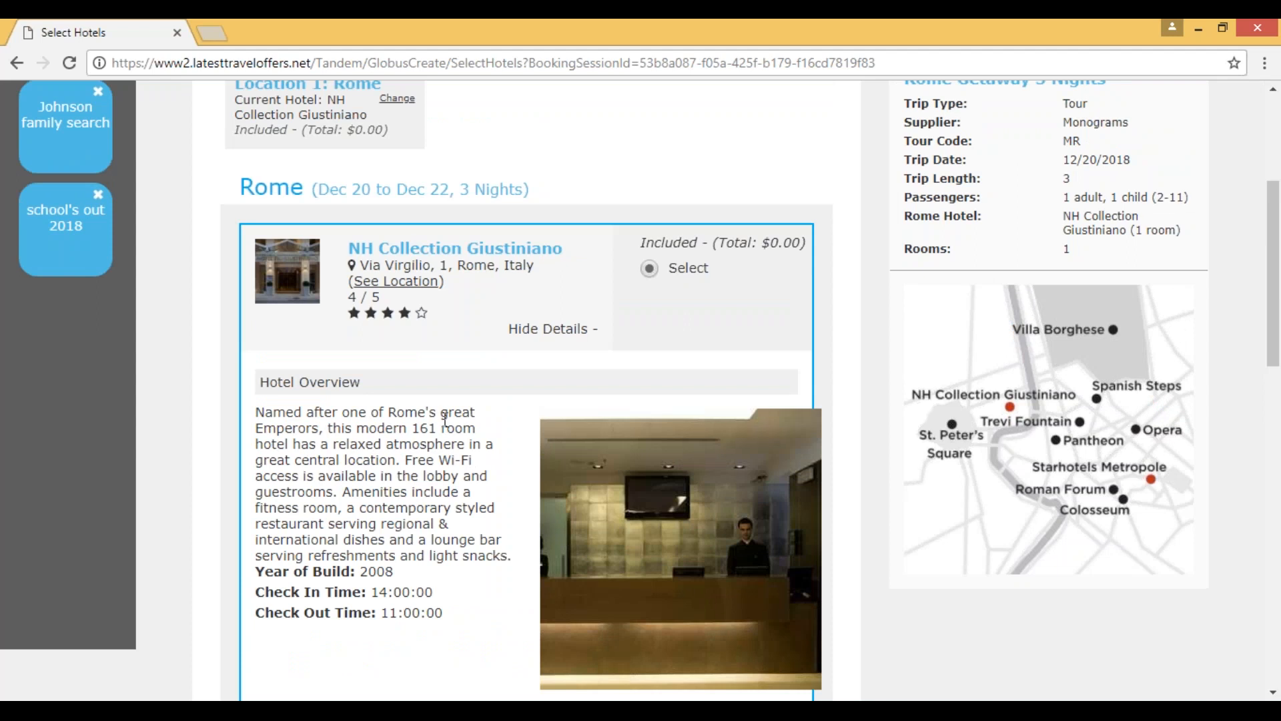
scroll(446, 419, down, 10)
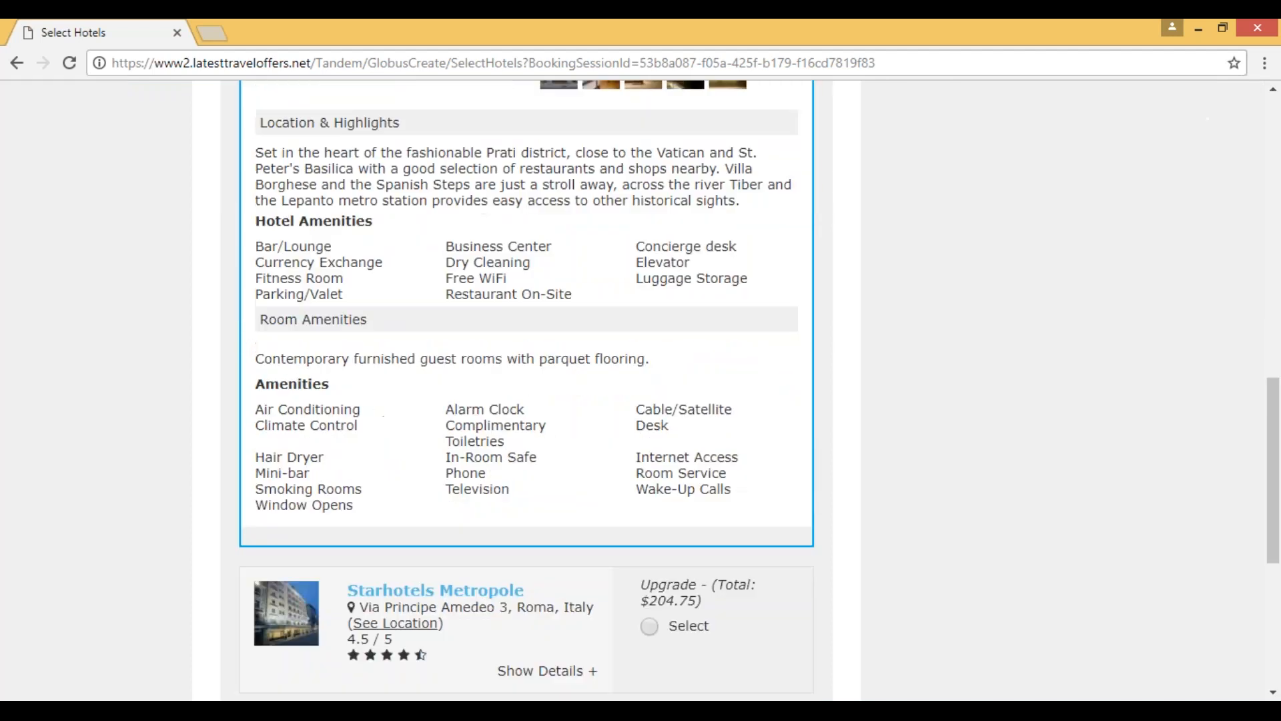
Step: Expand the Starhotels Metropole upgrade's details, read its overview and look through its photos
scroll(547, 400, down, 4)
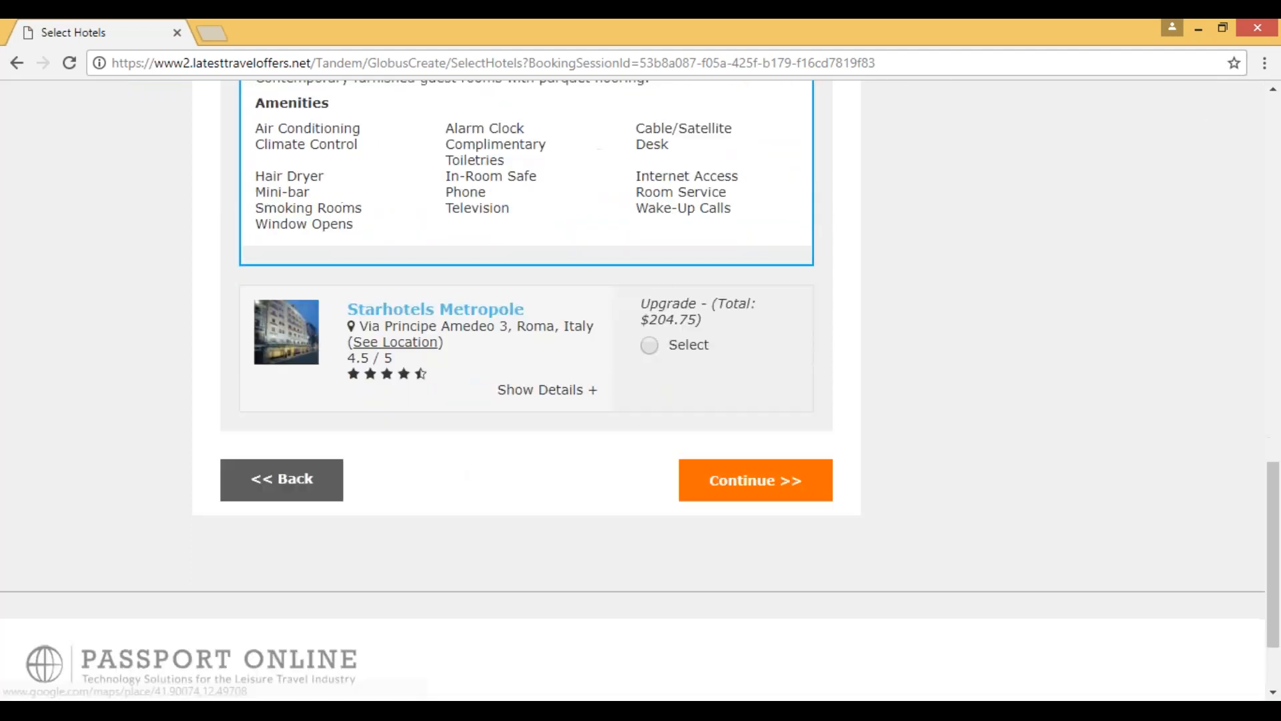
click(547, 391)
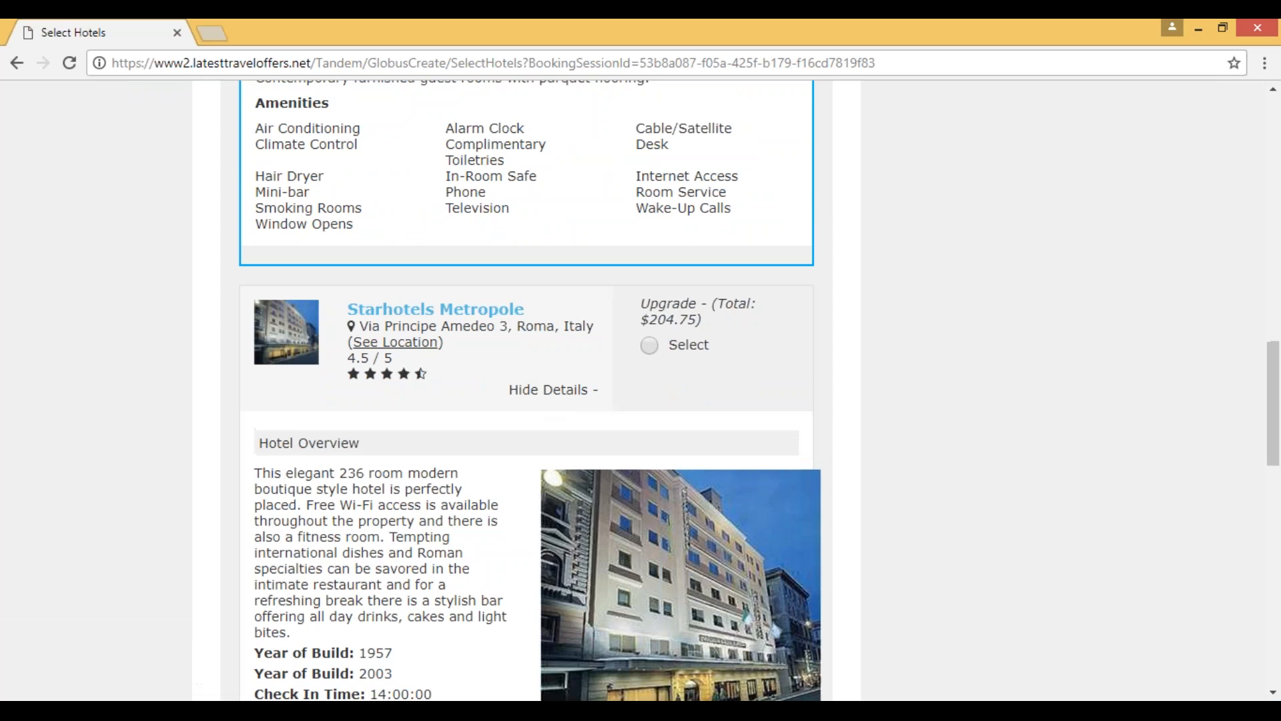
scroll(453, 442, down, 6)
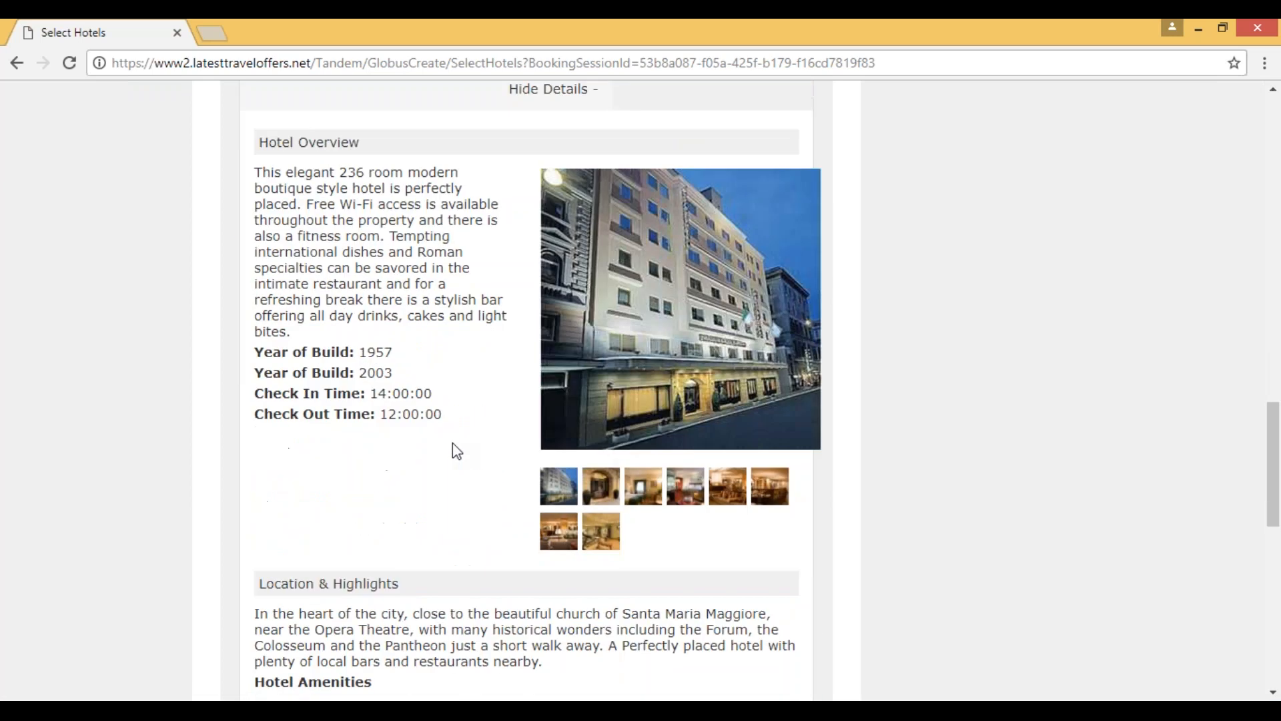
click(605, 431)
click(643, 431)
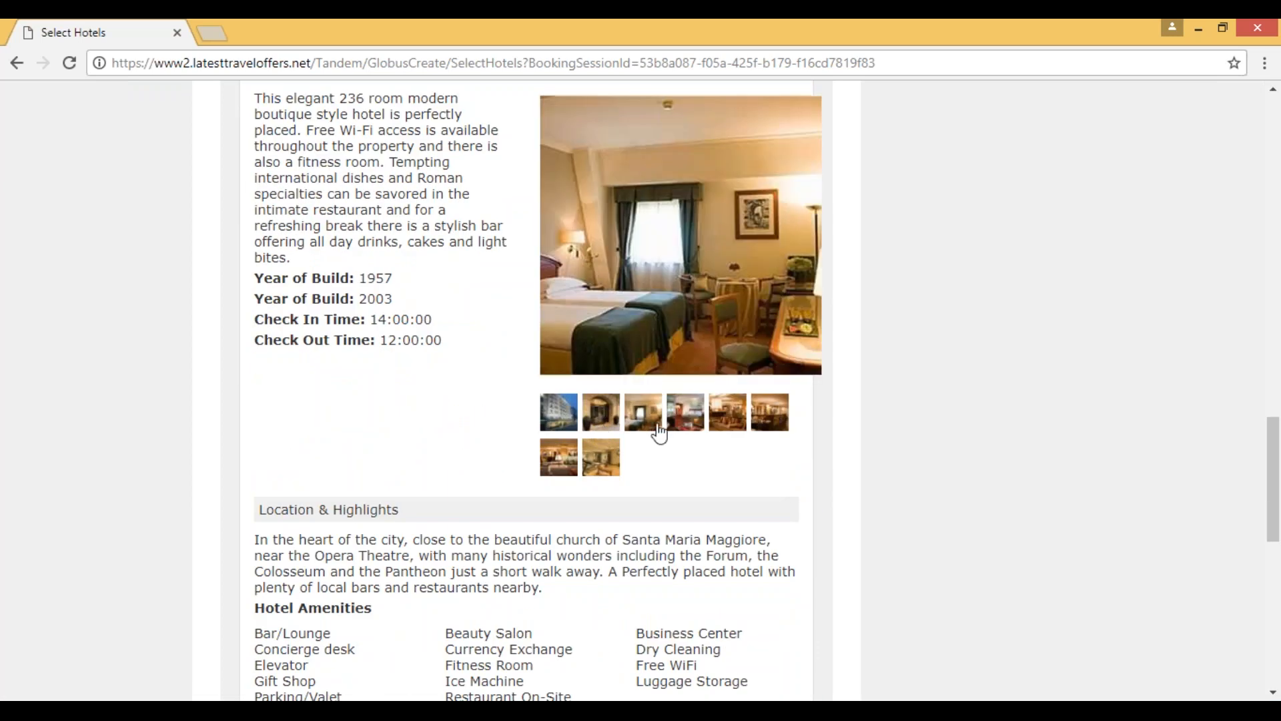
click(702, 437)
click(727, 432)
click(767, 435)
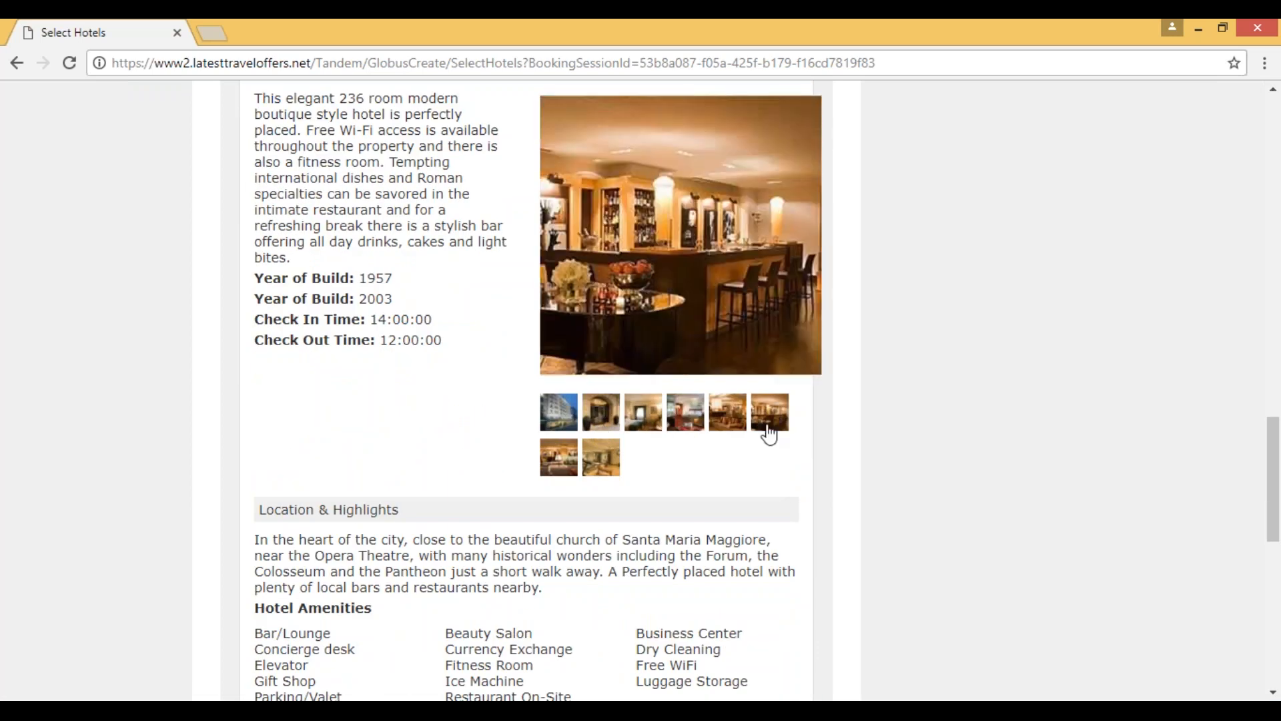
click(629, 434)
click(555, 467)
Step: Return to the NH Collection Giustiniano hotel and collapse its details
scroll(446, 440, up, 14)
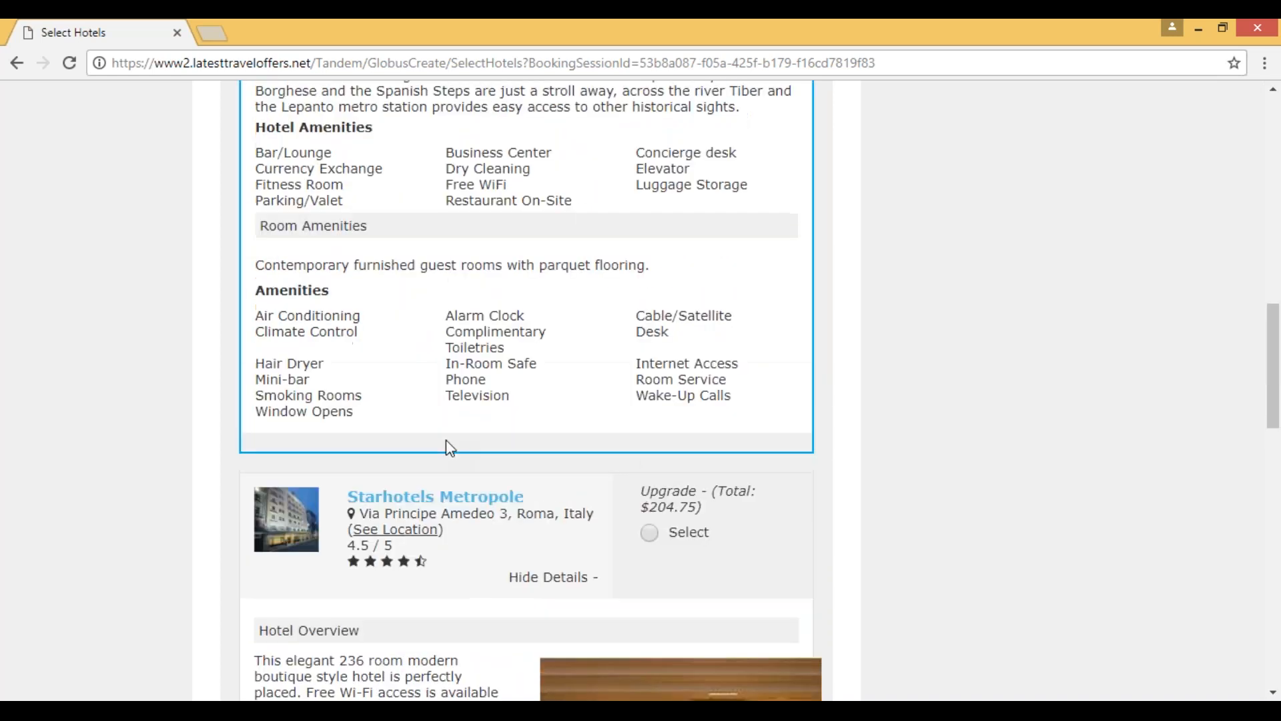
scroll(446, 439, up, 4)
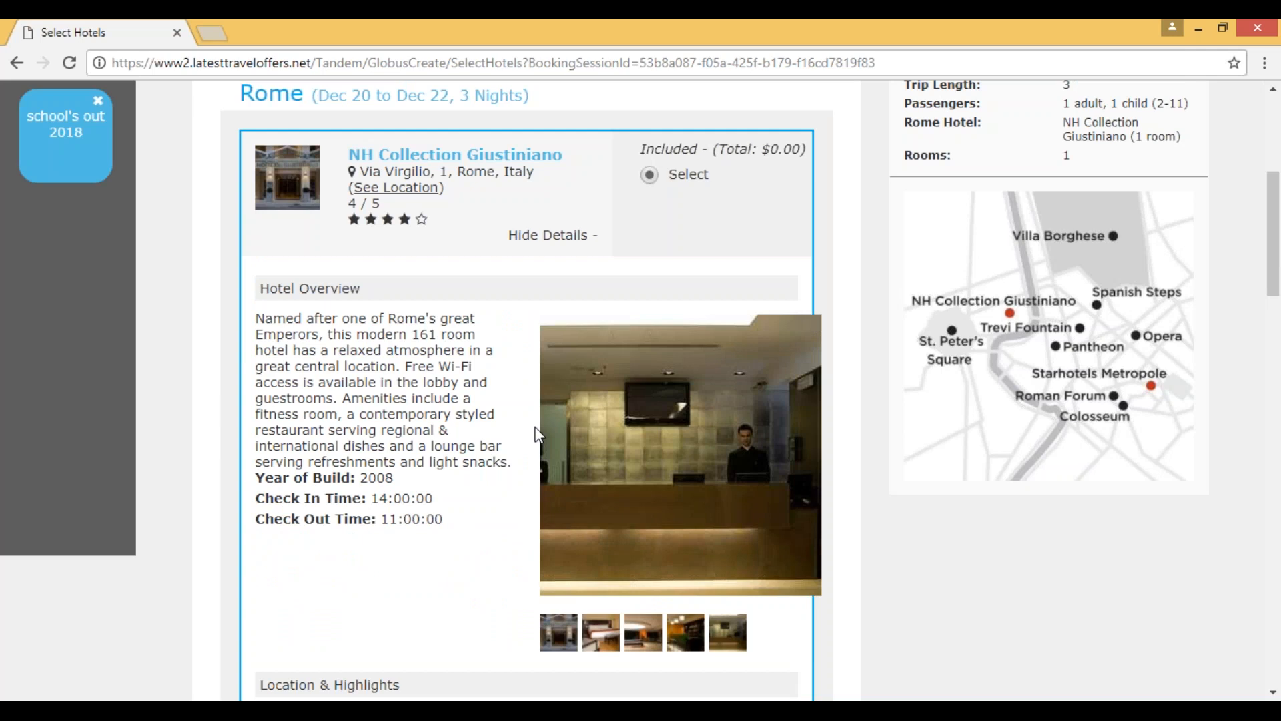
click(537, 239)
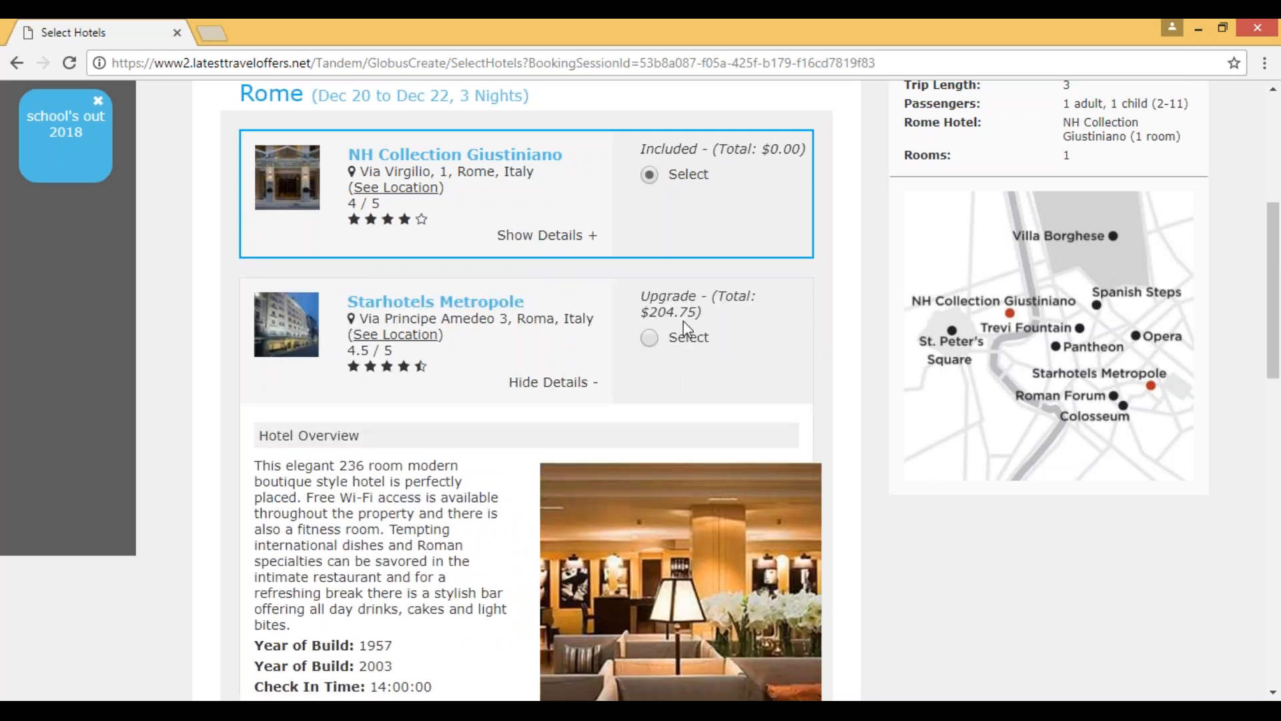
Step: Check the Starhotels Metropole upgrade price, keep the included NH Collection Giustiniano hotel and continue to the air details
mouse_move(680, 330)
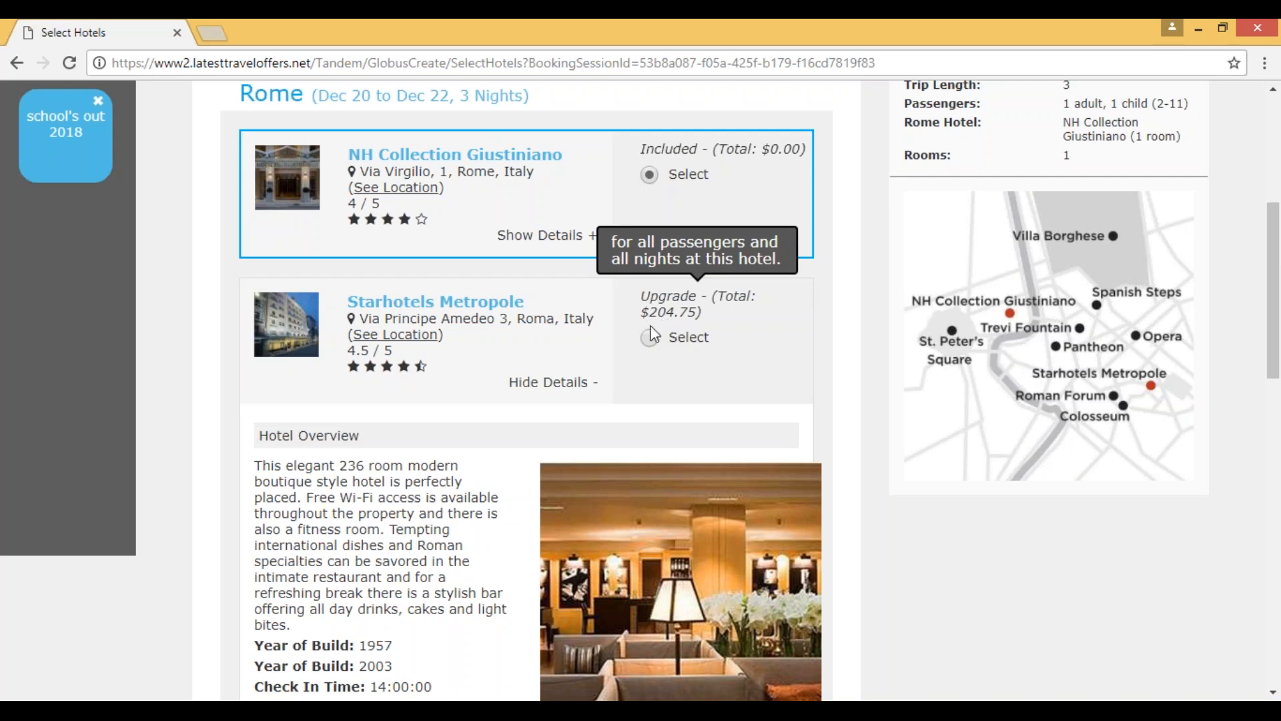
scroll(651, 314, up, 3)
scroll(758, 372, down, 9)
scroll(762, 375, down, 9)
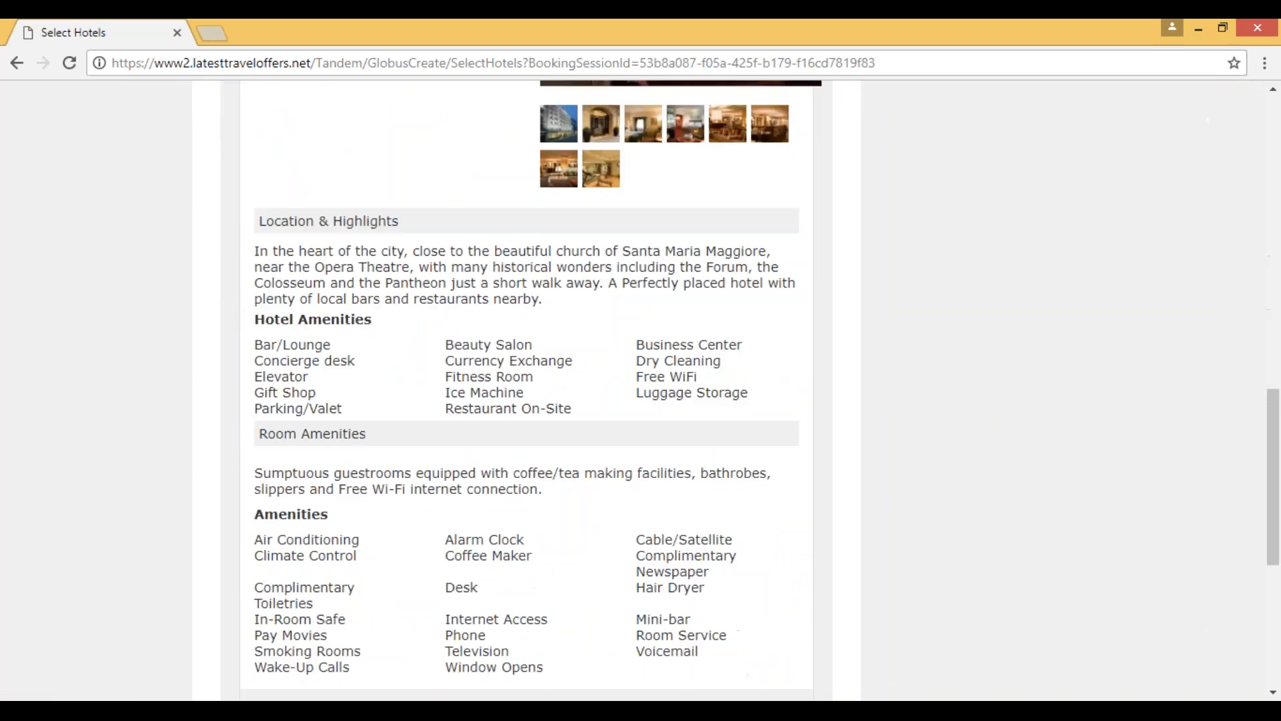
click(792, 514)
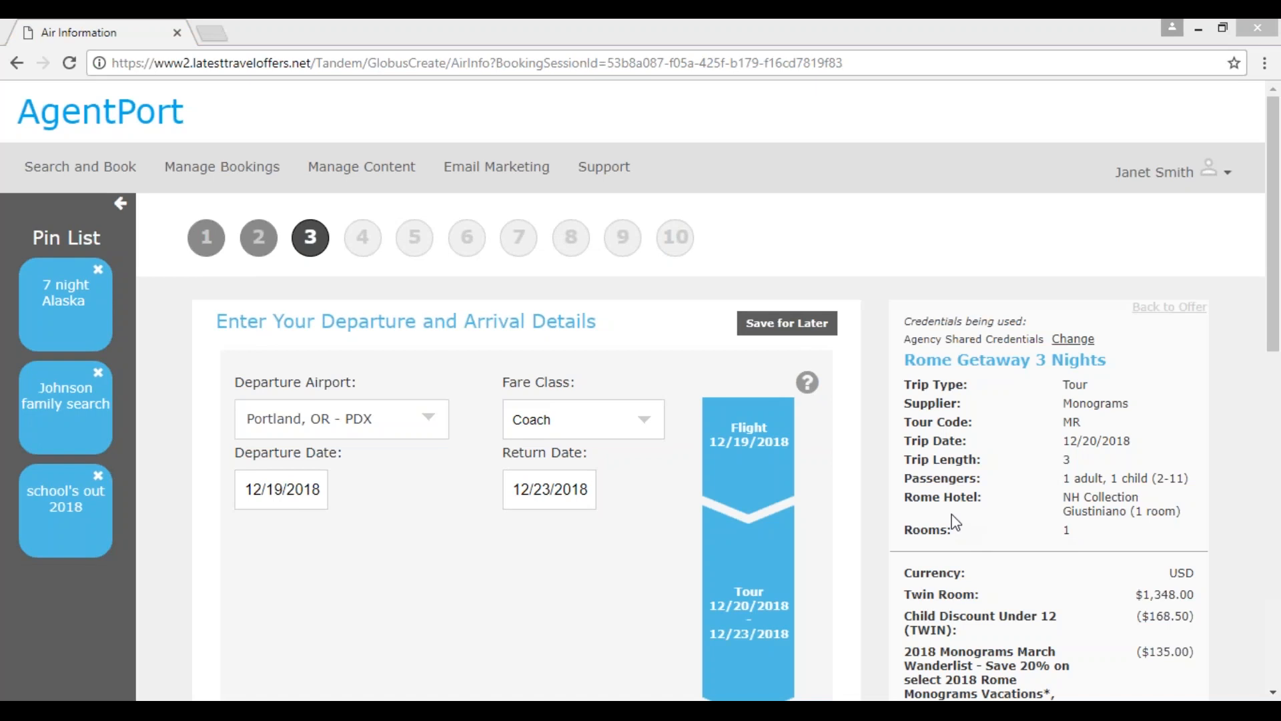
Step: Review the Rome Getaway trip summary's price breakdown, discounts, deposit and due dates alongside the flight and tour timeline
scroll(953, 522, down, 3)
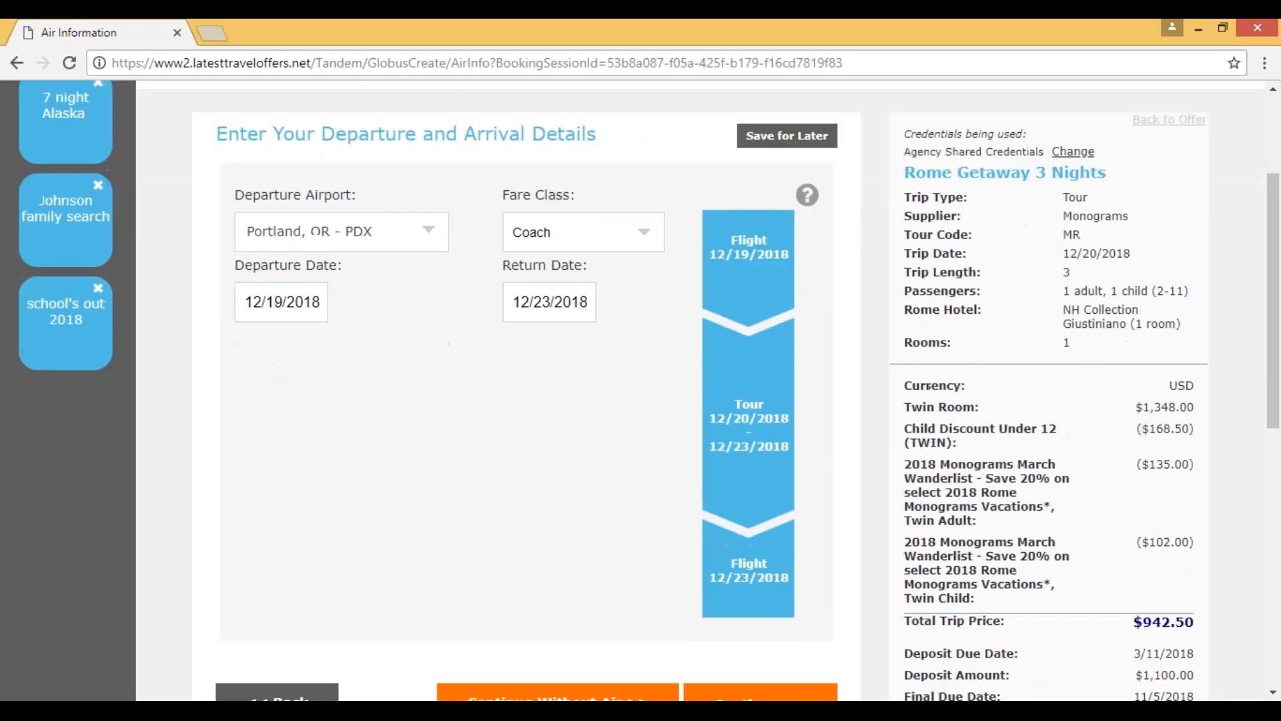
scroll(961, 614, down, 2)
scroll(982, 575, up, 3)
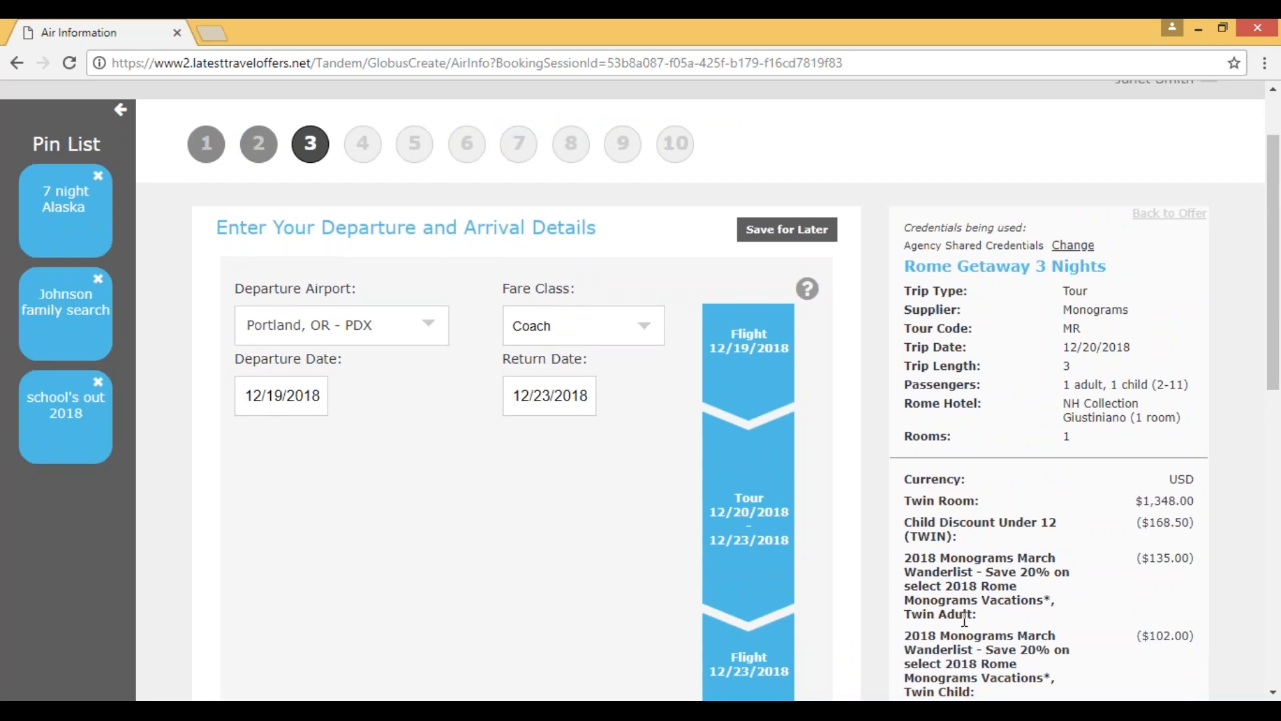
scroll(964, 619, down, 2)
scroll(927, 645, up, 2)
scroll(971, 644, down, 2)
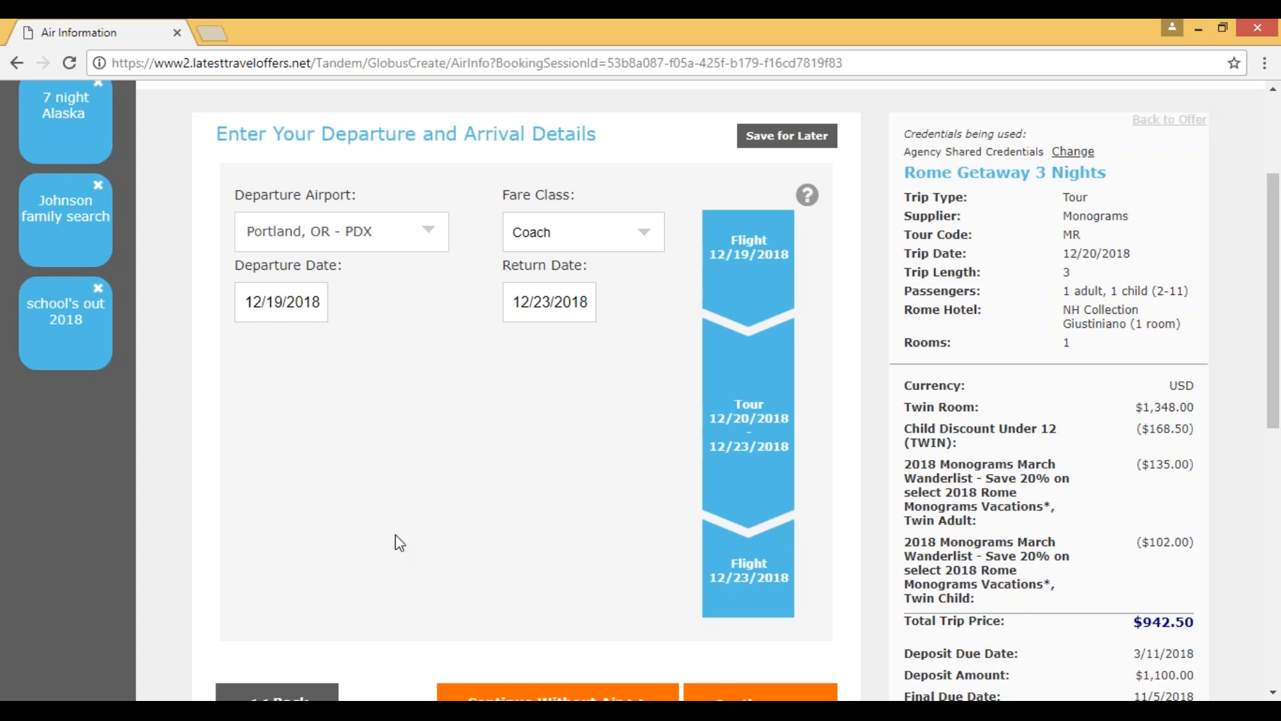
scroll(399, 542, up, 2)
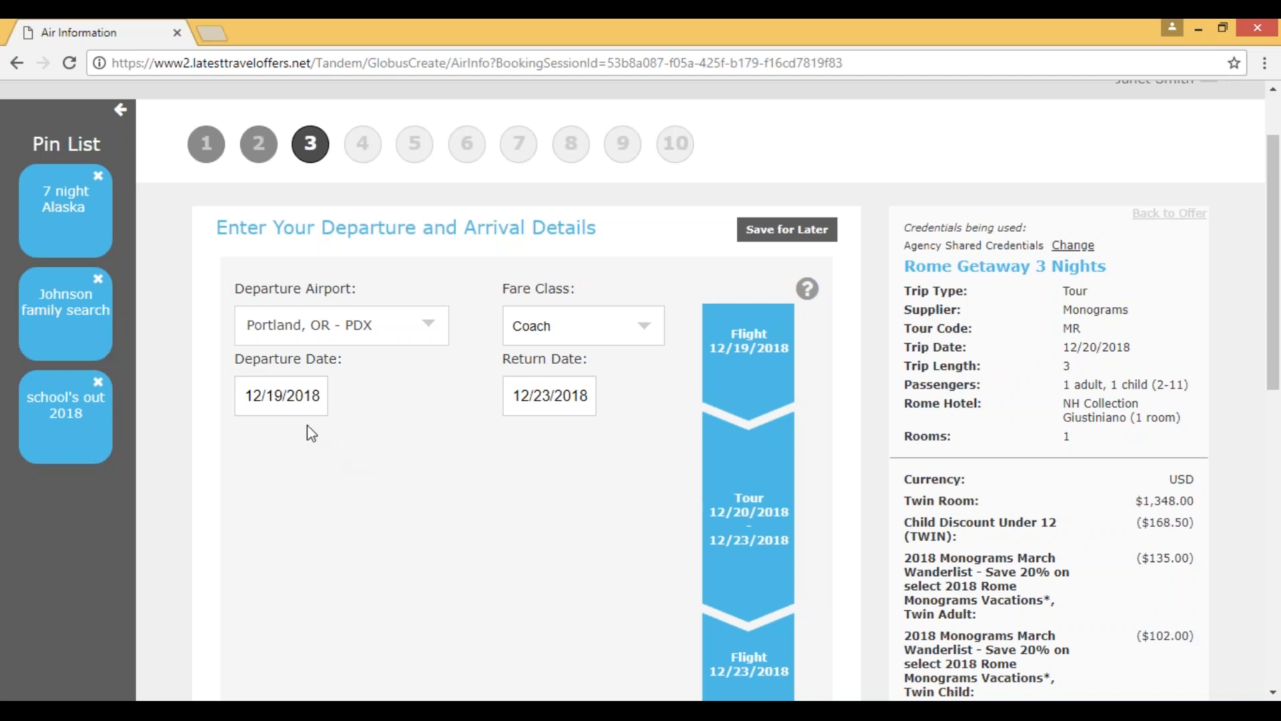
Step: Look at the selectable departure dates, the return date and the available fare classes for the airfare request
double_click(270, 395)
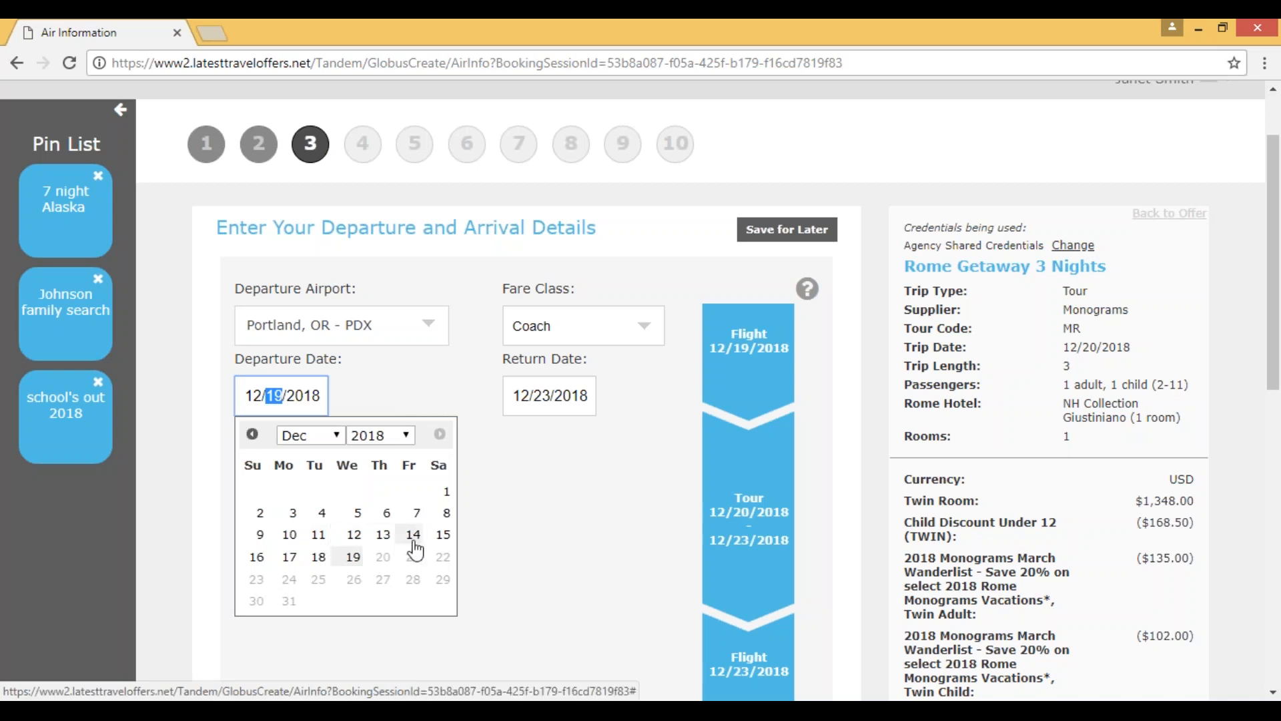
click(494, 593)
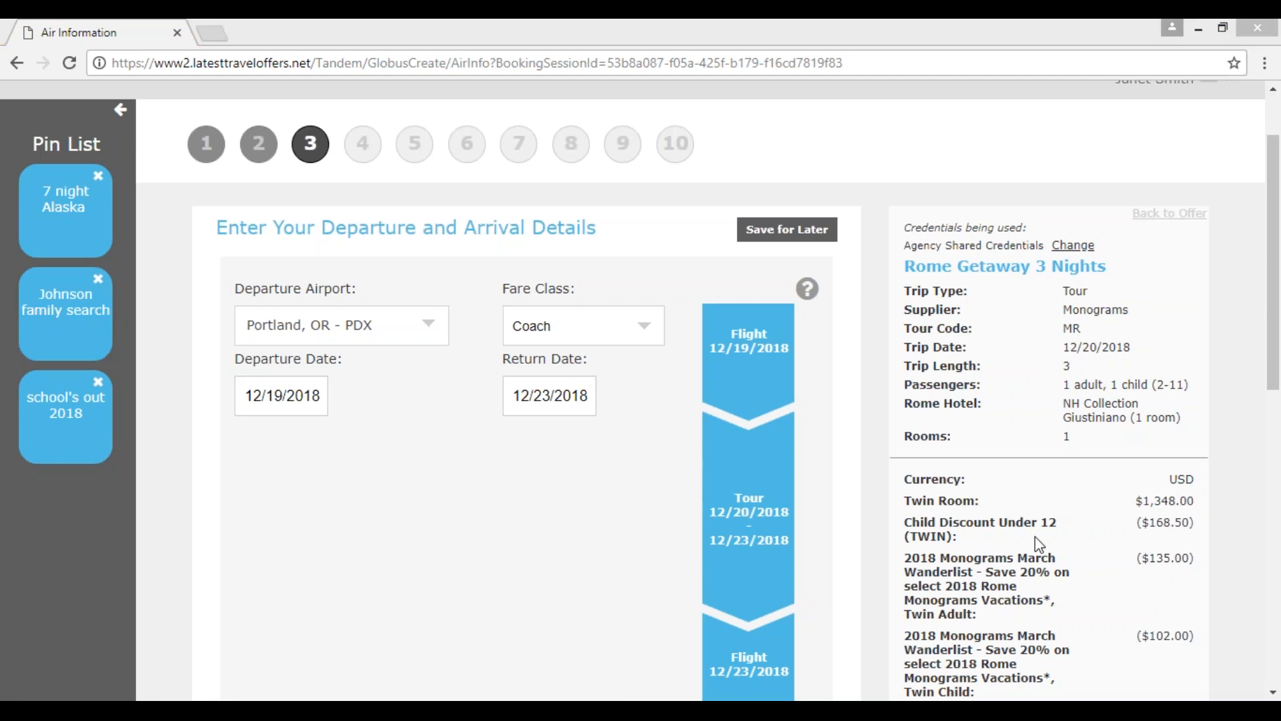
click(543, 395)
click(452, 457)
click(650, 326)
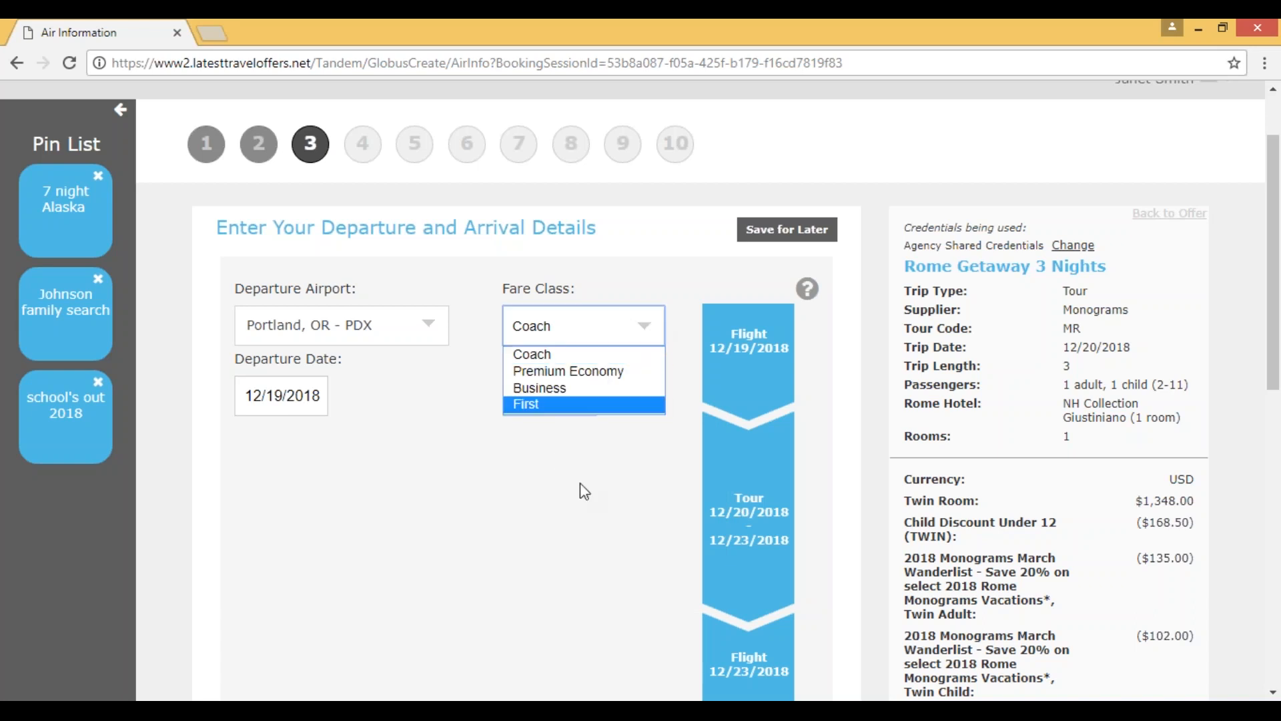
click(593, 500)
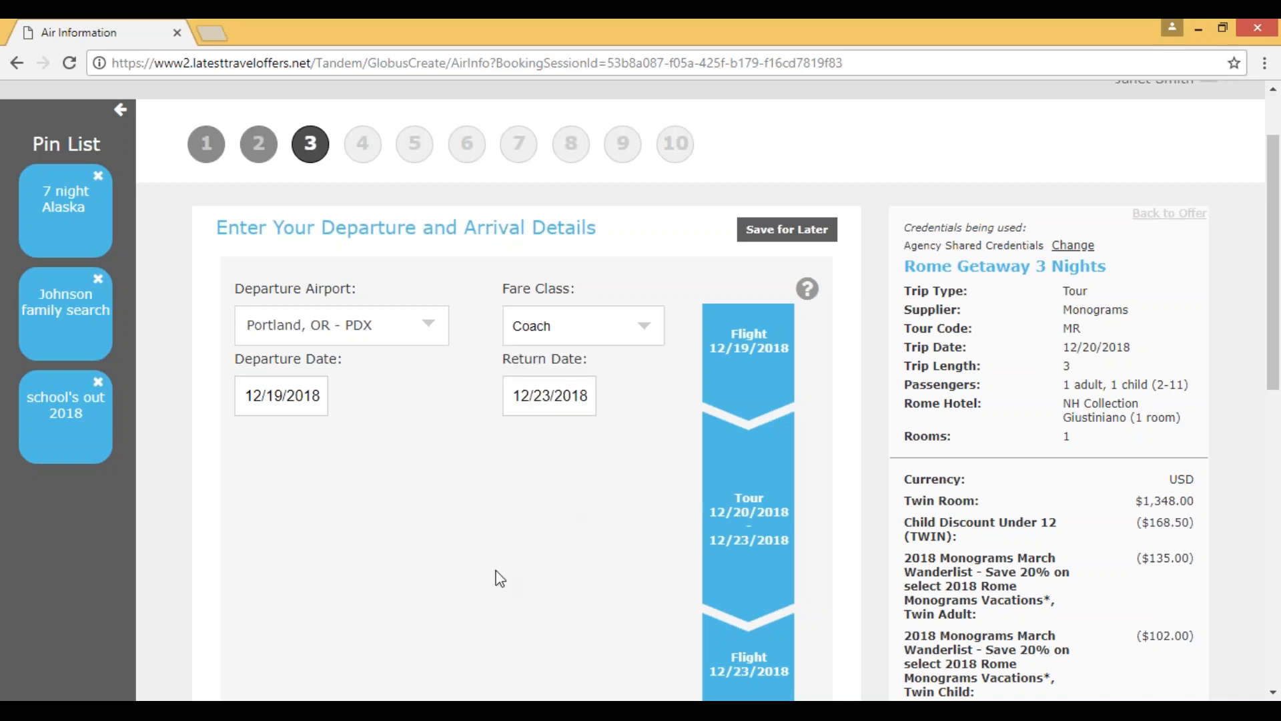
Step: Keep Coach airfare from Portland for 12/19/2018 to 12/23/2018 and continue to the departure flight selection
scroll(499, 574, down, 2)
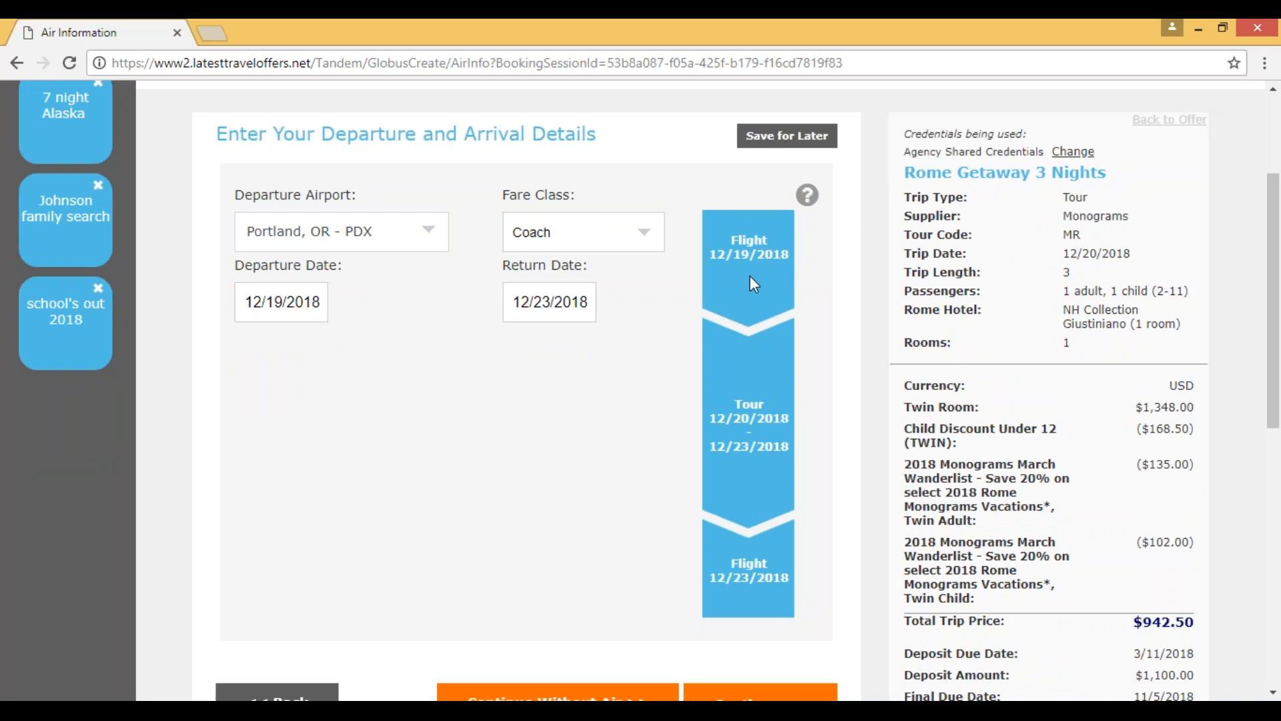
scroll(614, 483, down, 2)
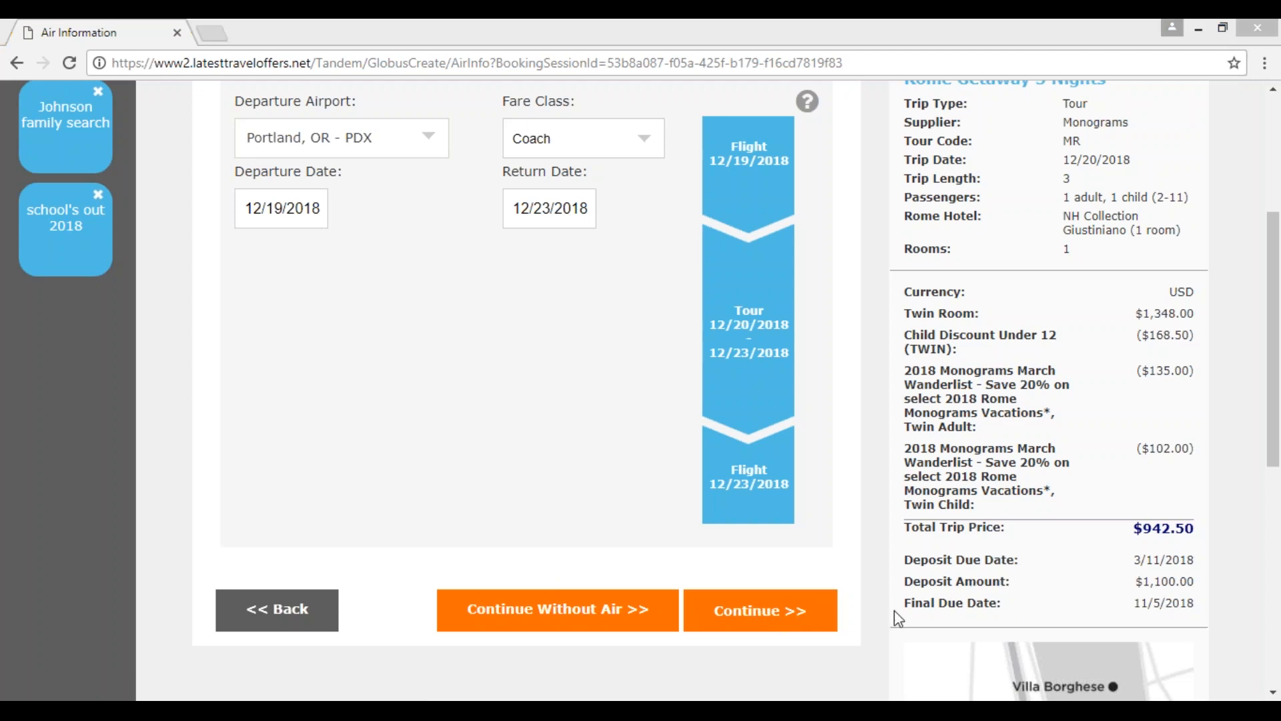
click(827, 610)
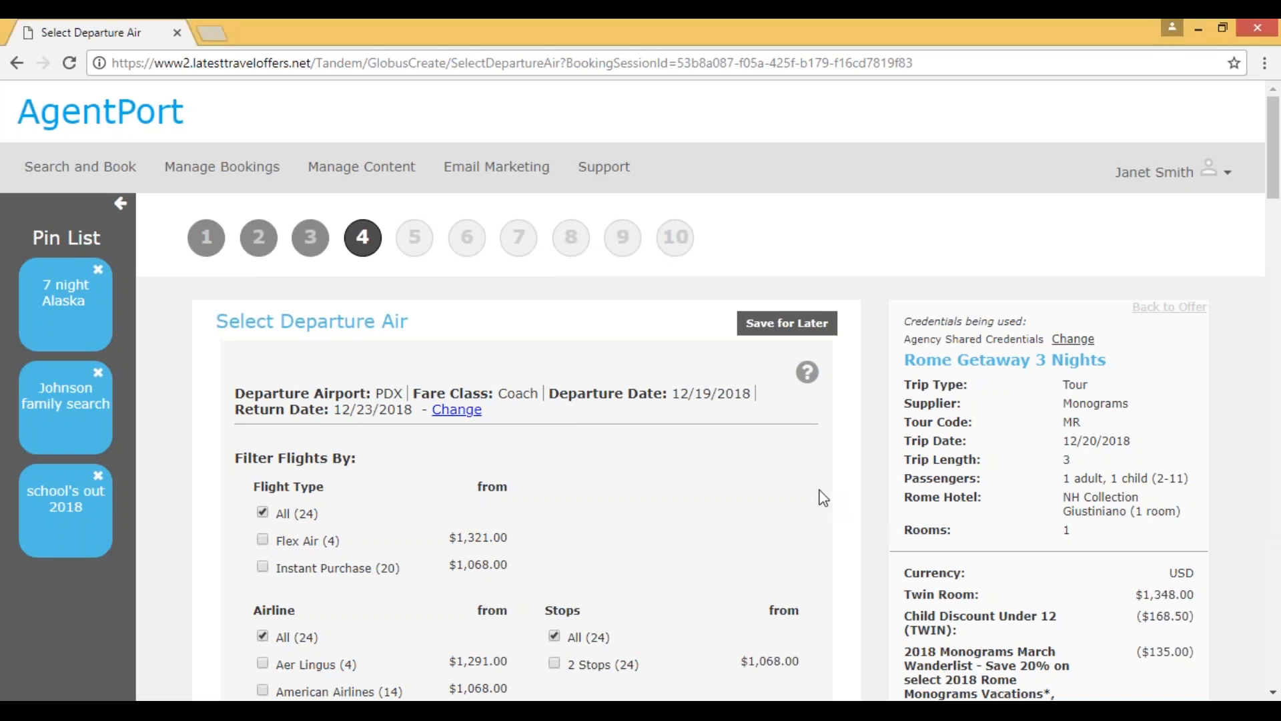
Step: Examine the flight type, airline, stops and time filters, and look through the list of departure flights and fares
scroll(823, 497, down, 1)
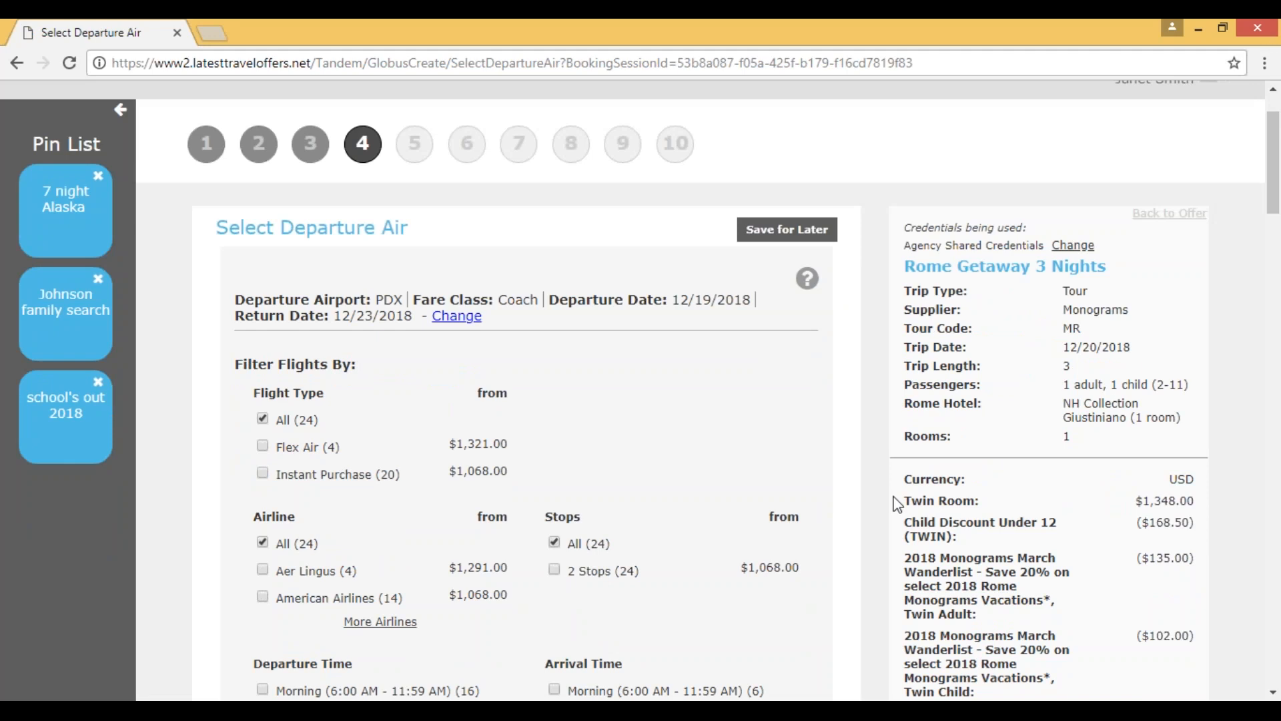
scroll(898, 505, down, 1)
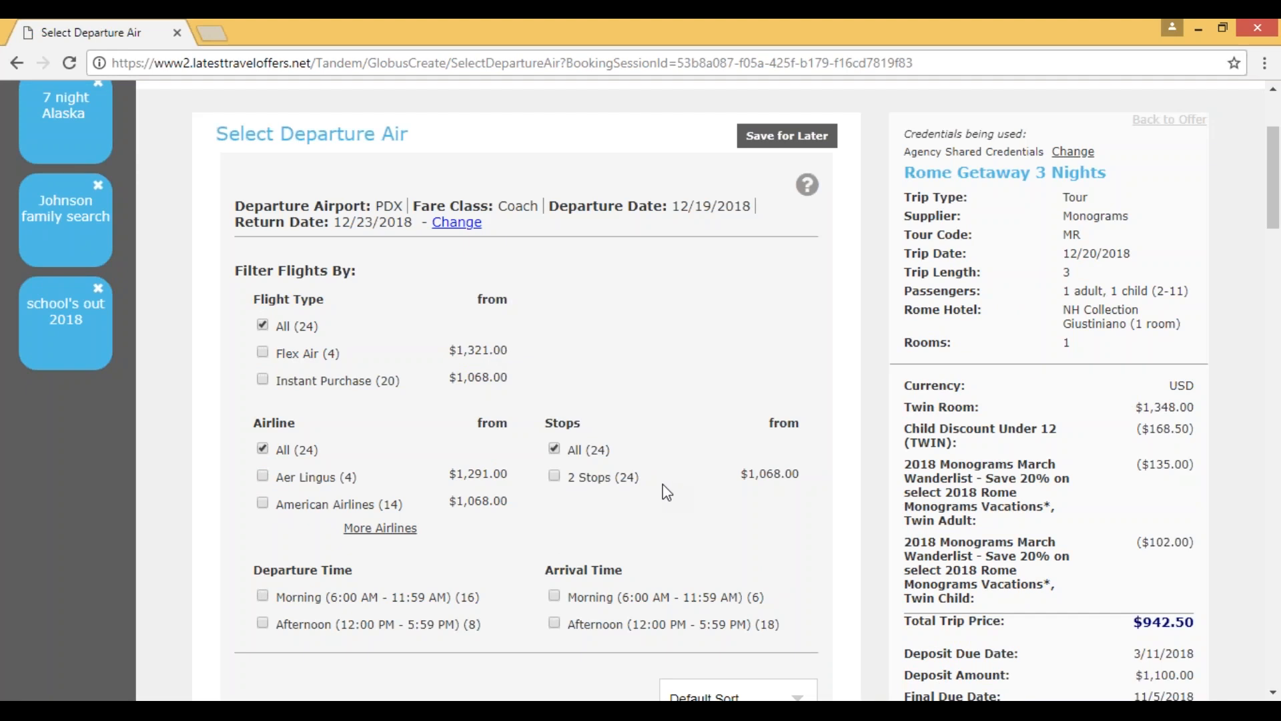
scroll(561, 571, down, 2)
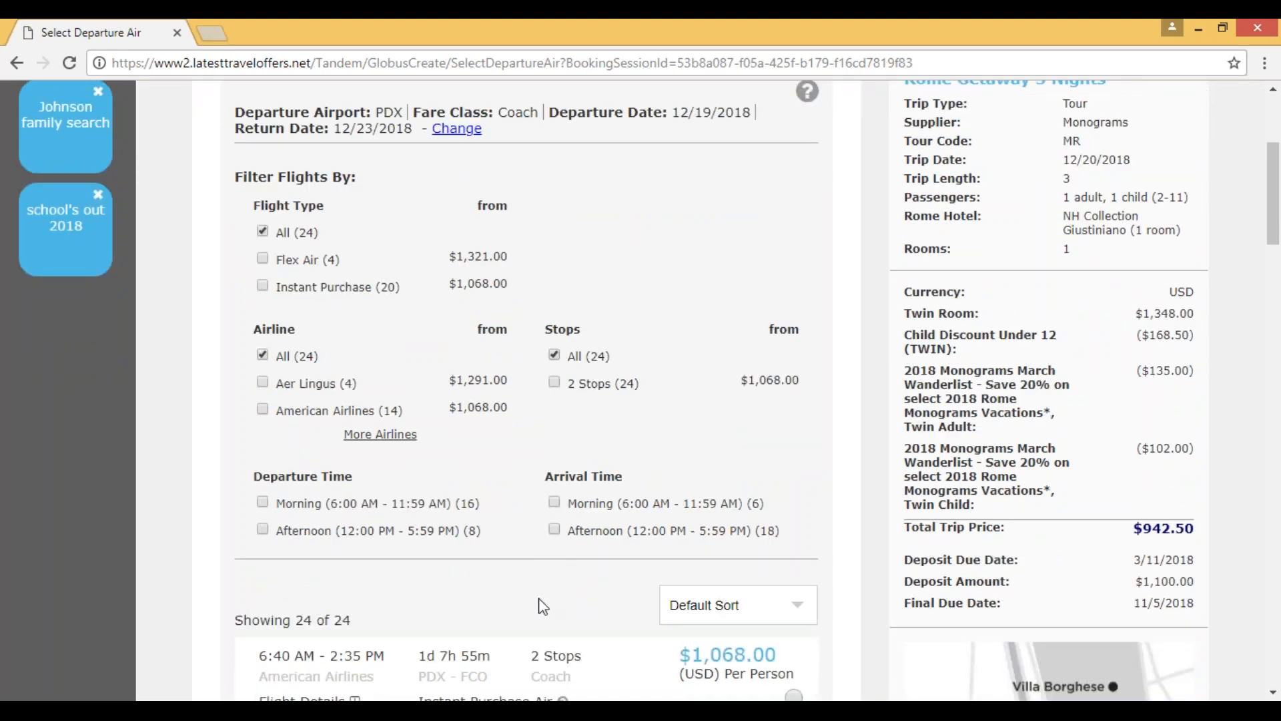
scroll(541, 597, down, 1)
scroll(542, 598, down, 3)
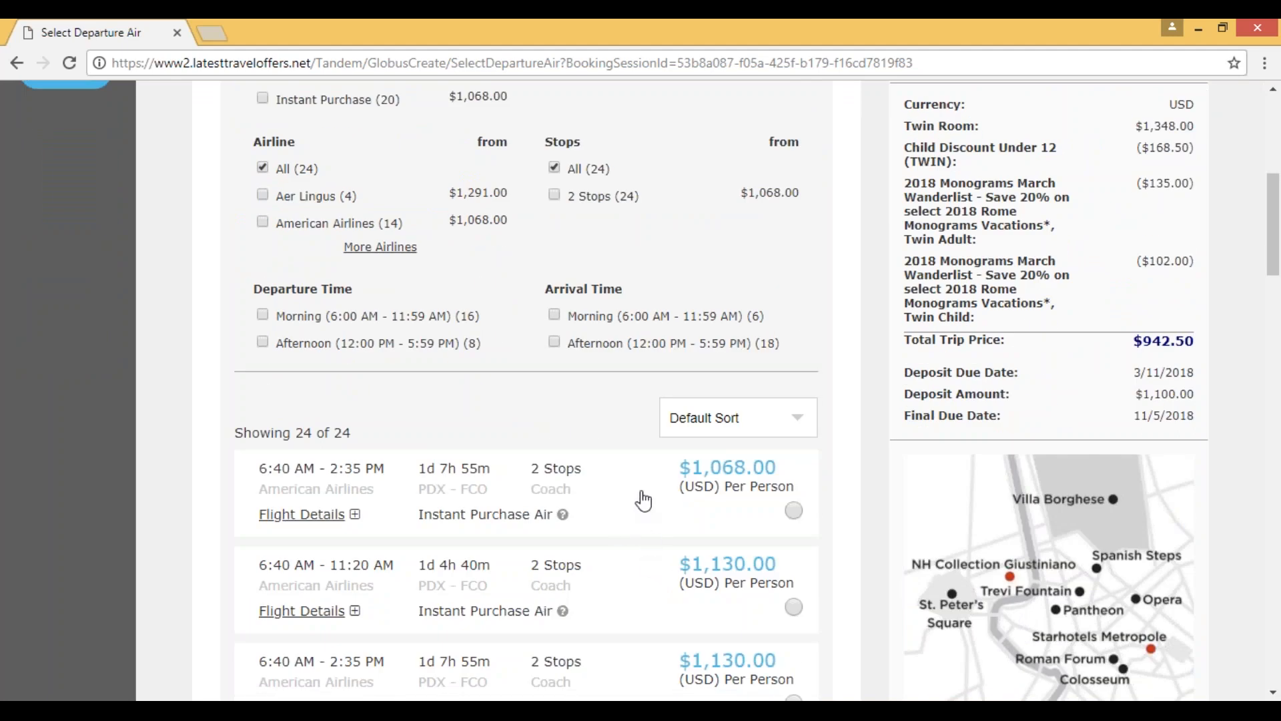
scroll(644, 507, down, 2)
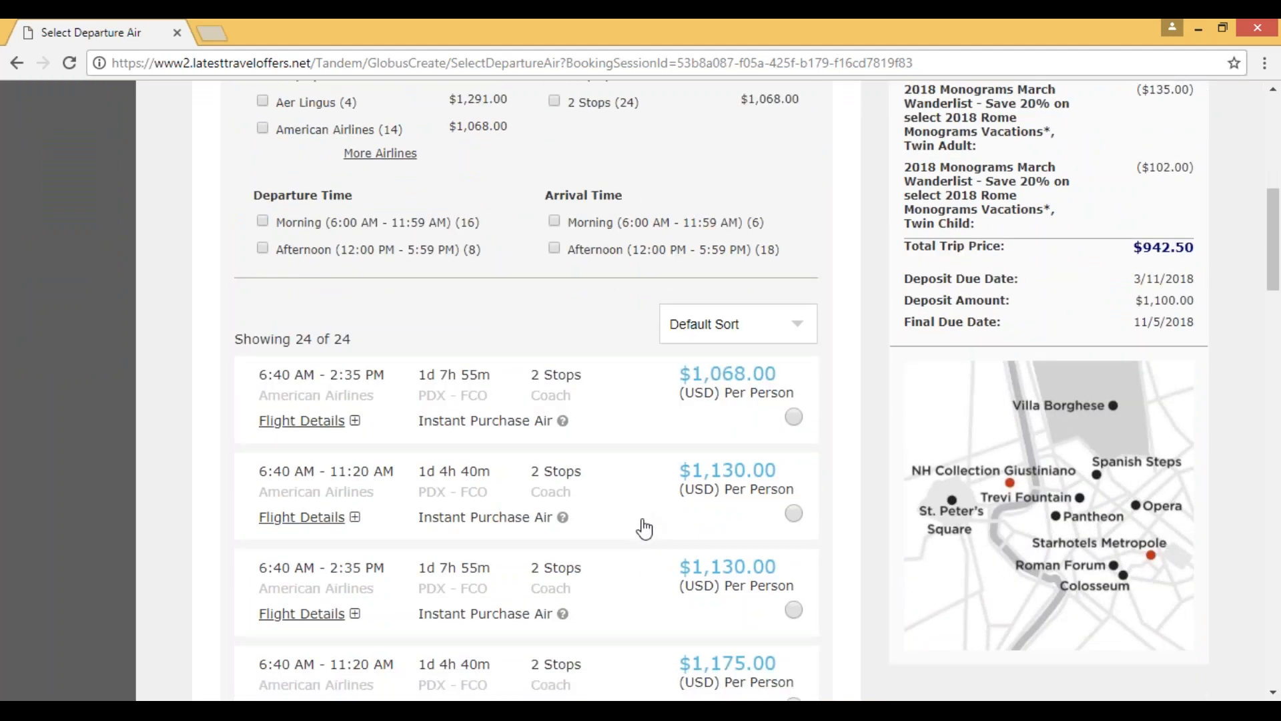
scroll(644, 528, down, 8)
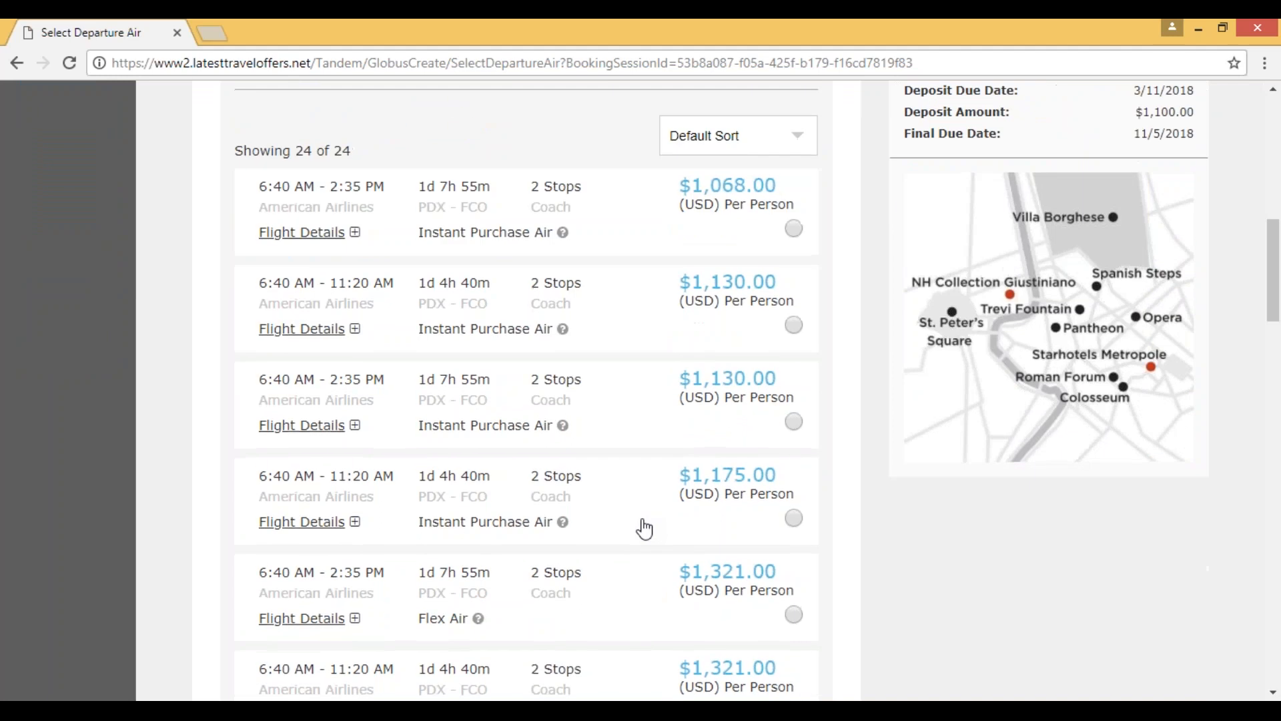
scroll(640, 529, down, 6)
scroll(638, 527, up, 20)
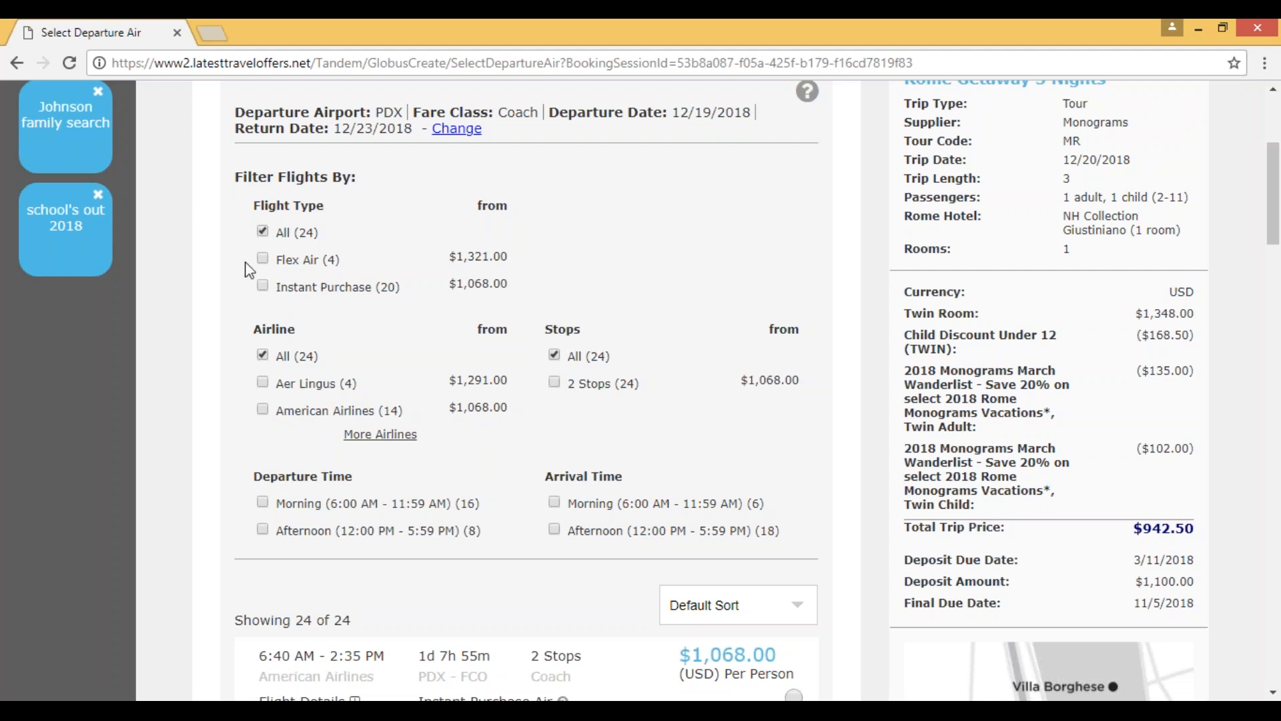
Step: Select the American Airlines 6:40 AM - 2:35 PM departure flight at $1,068.00 per person and continue to return air
scroll(677, 400, down, 1)
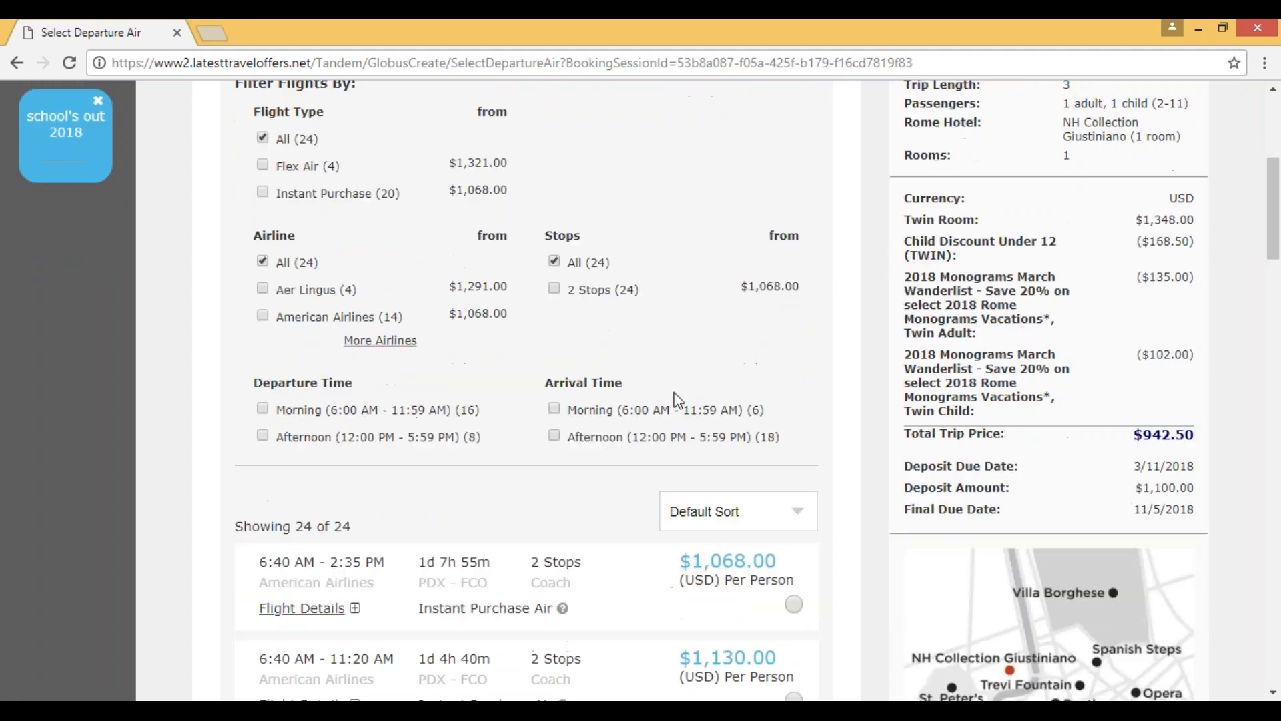
scroll(657, 404, down, 1)
scroll(790, 398, down, 2)
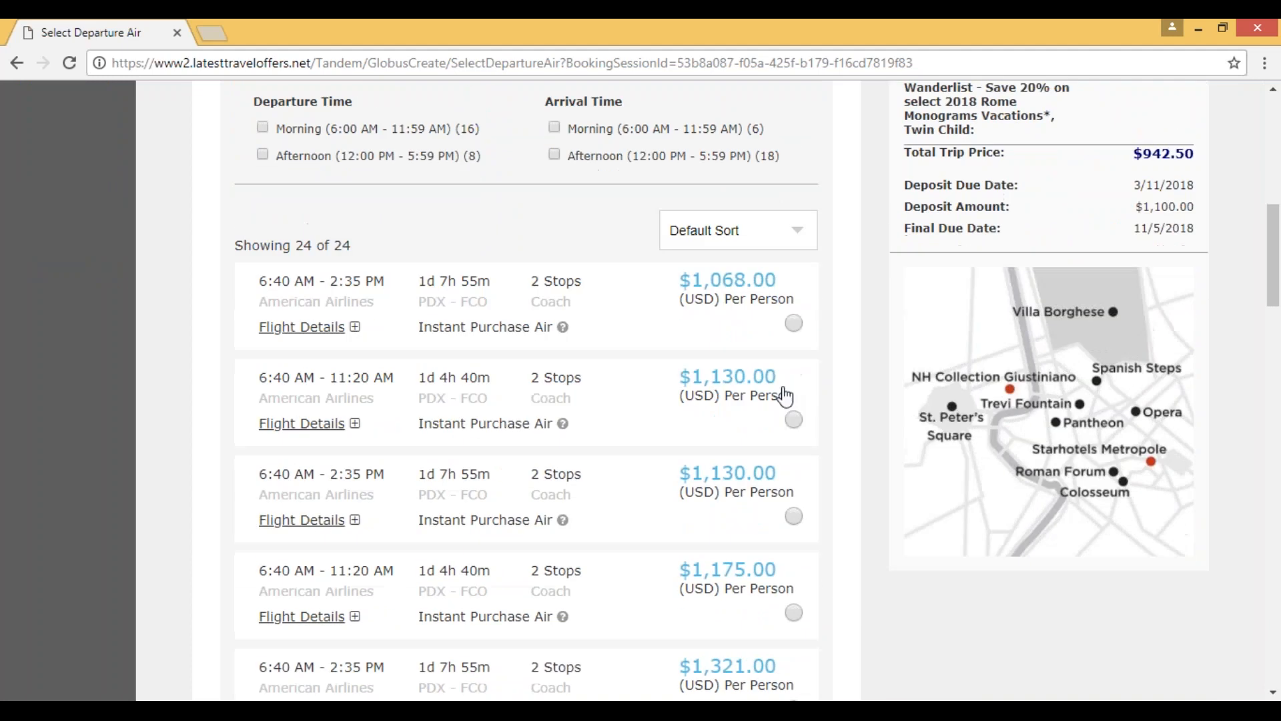
click(794, 323)
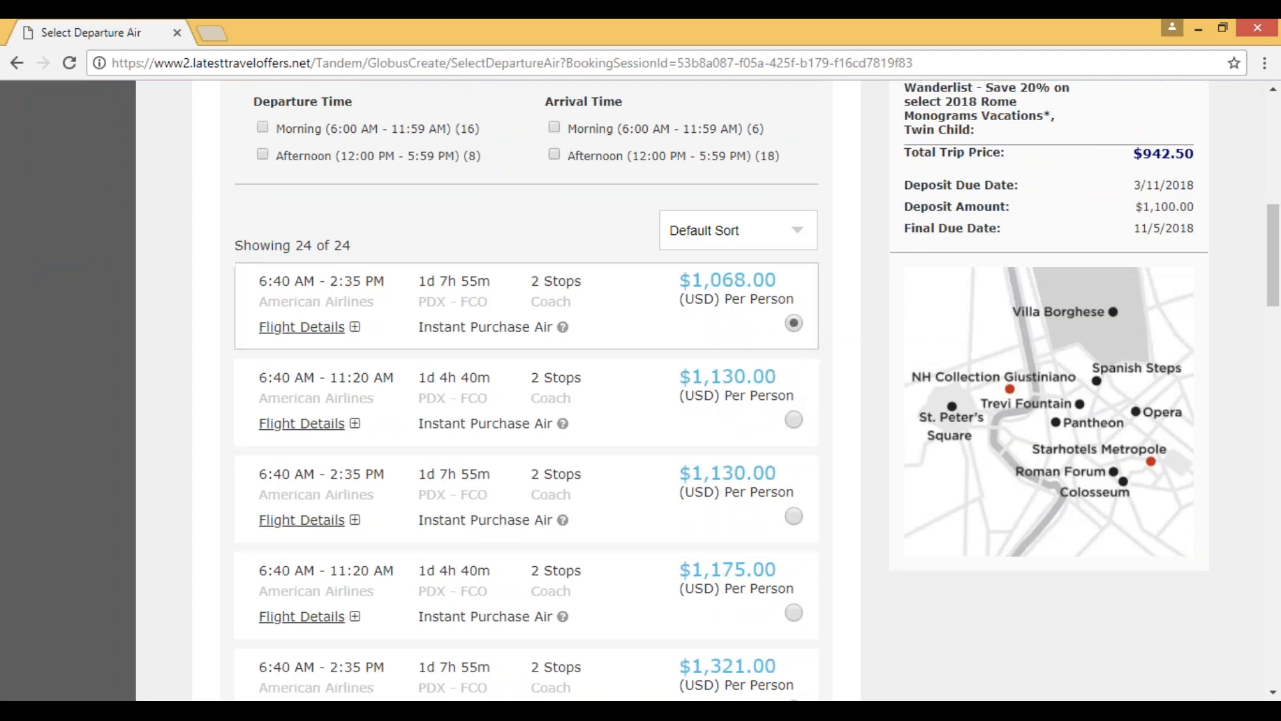
scroll(588, 458, down, 3)
scroll(587, 458, down, 18)
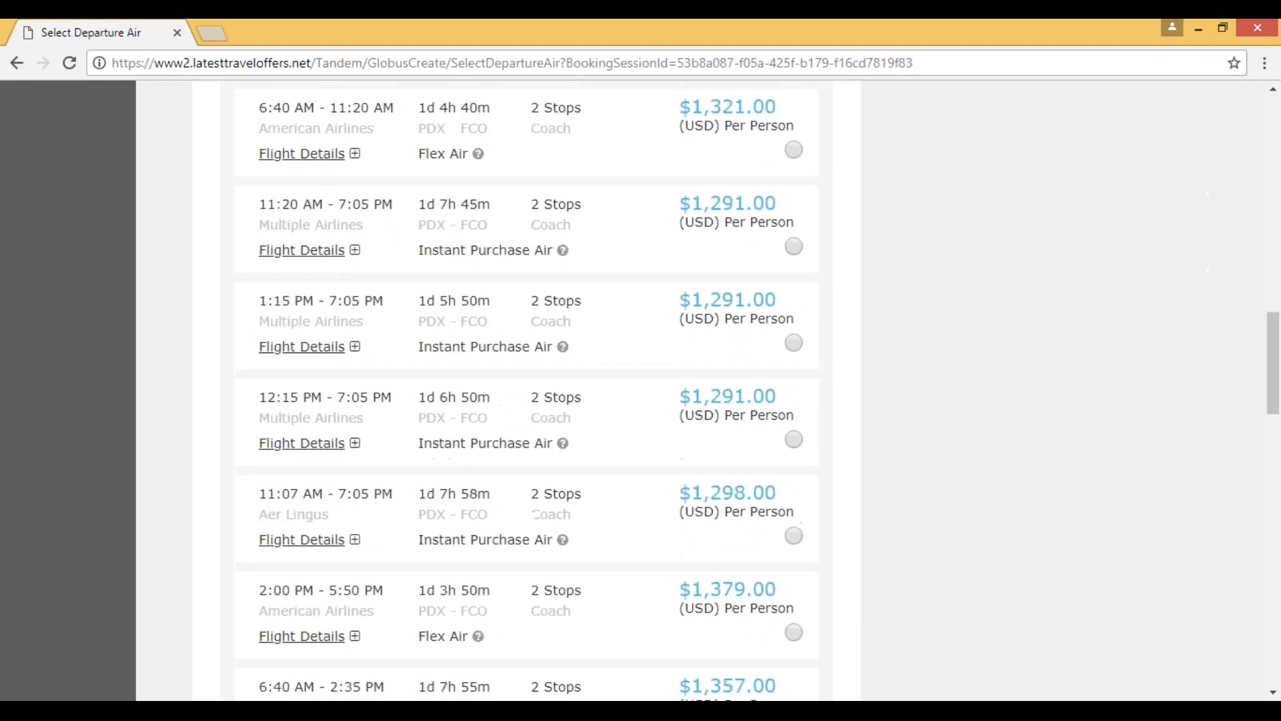
scroll(587, 458, down, 3)
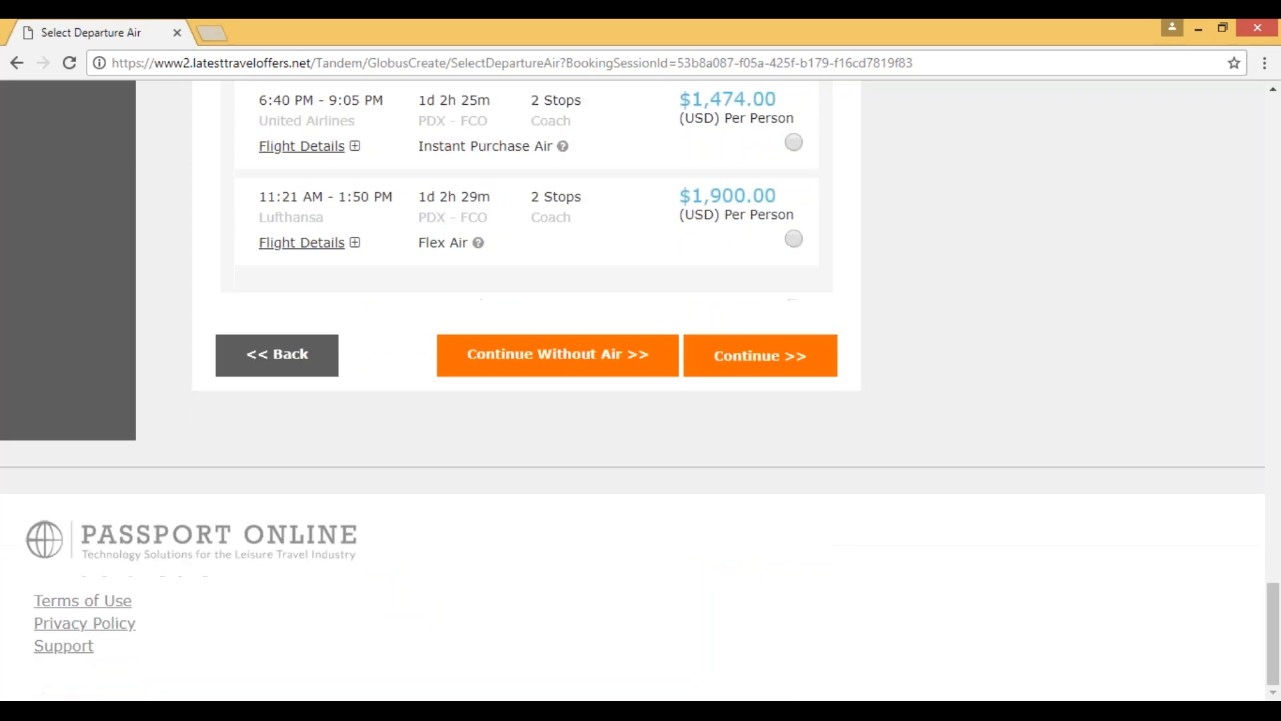
click(755, 357)
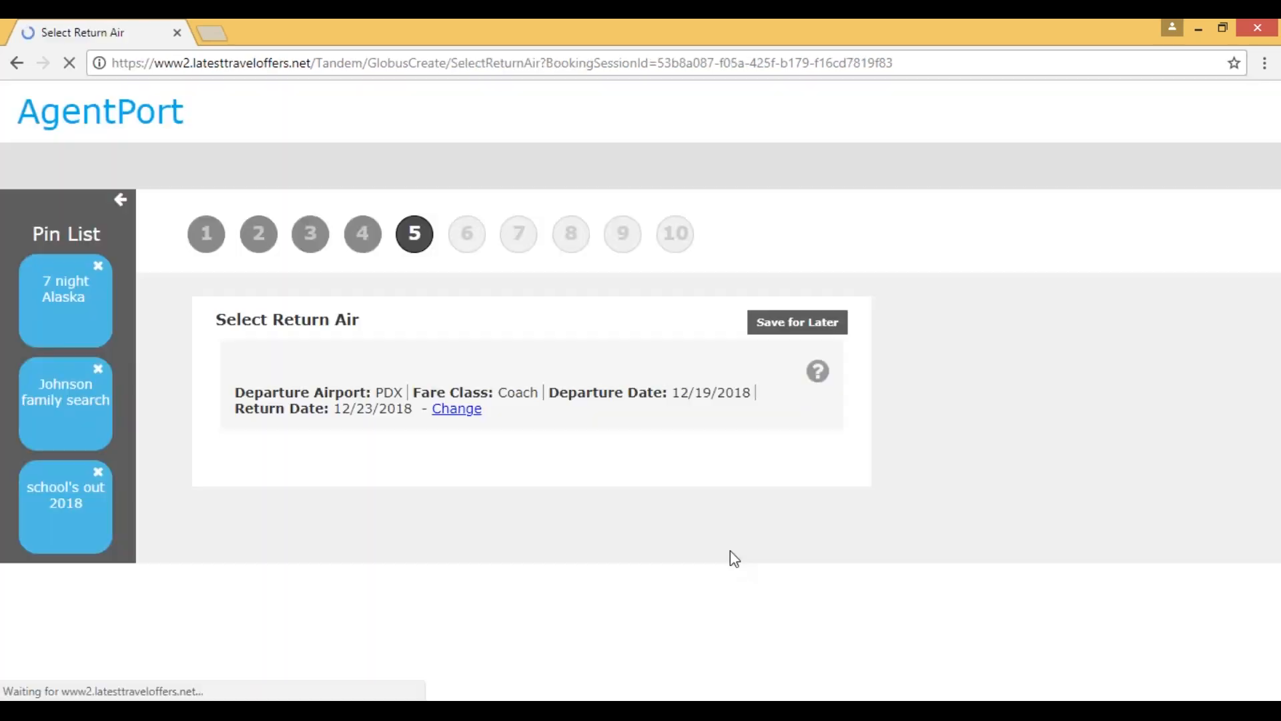
Step: Keep the 8:00 AM - 10:56 PM return flight from FCO to PDX and continue to the passenger information
scroll(788, 584, down, 3)
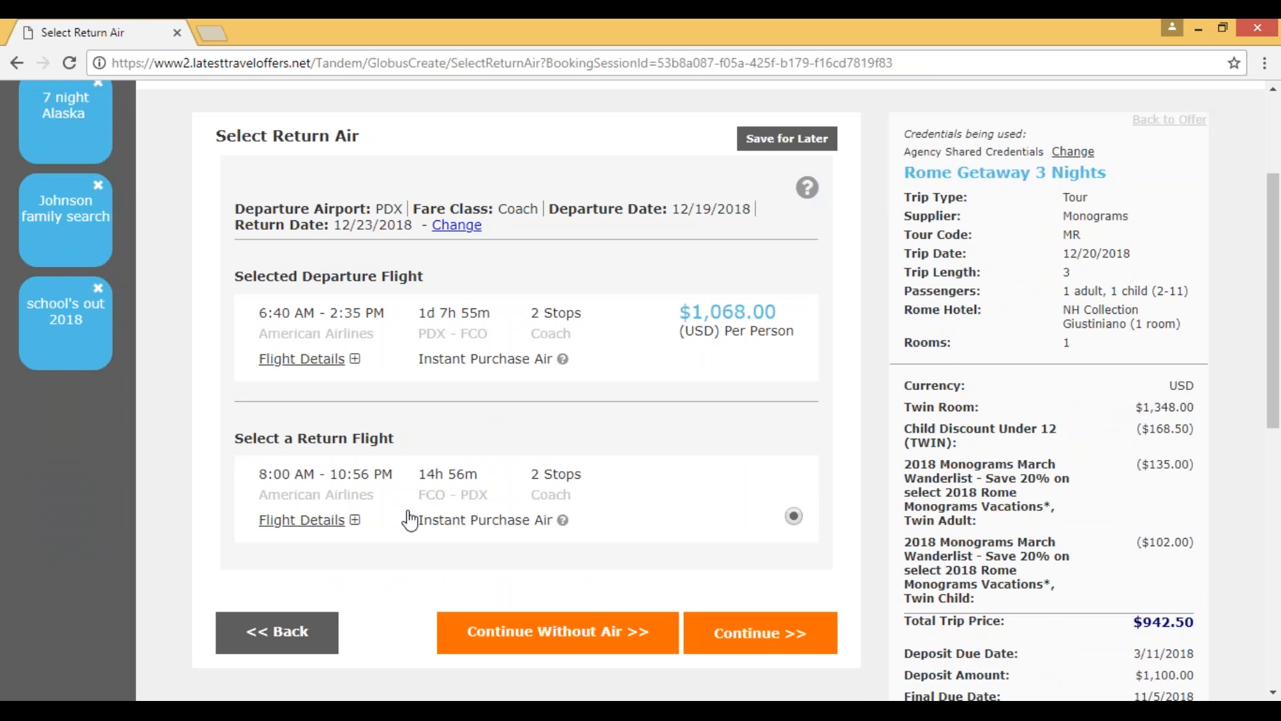
click(768, 647)
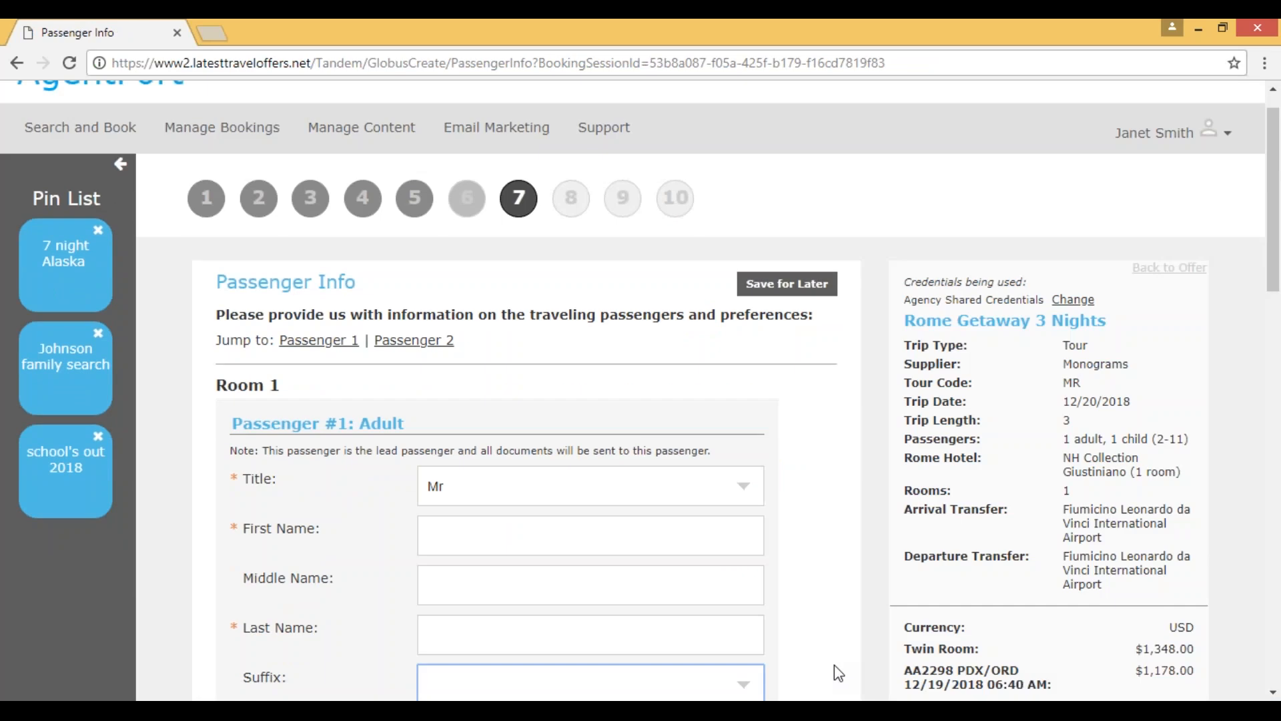
click(850, 597)
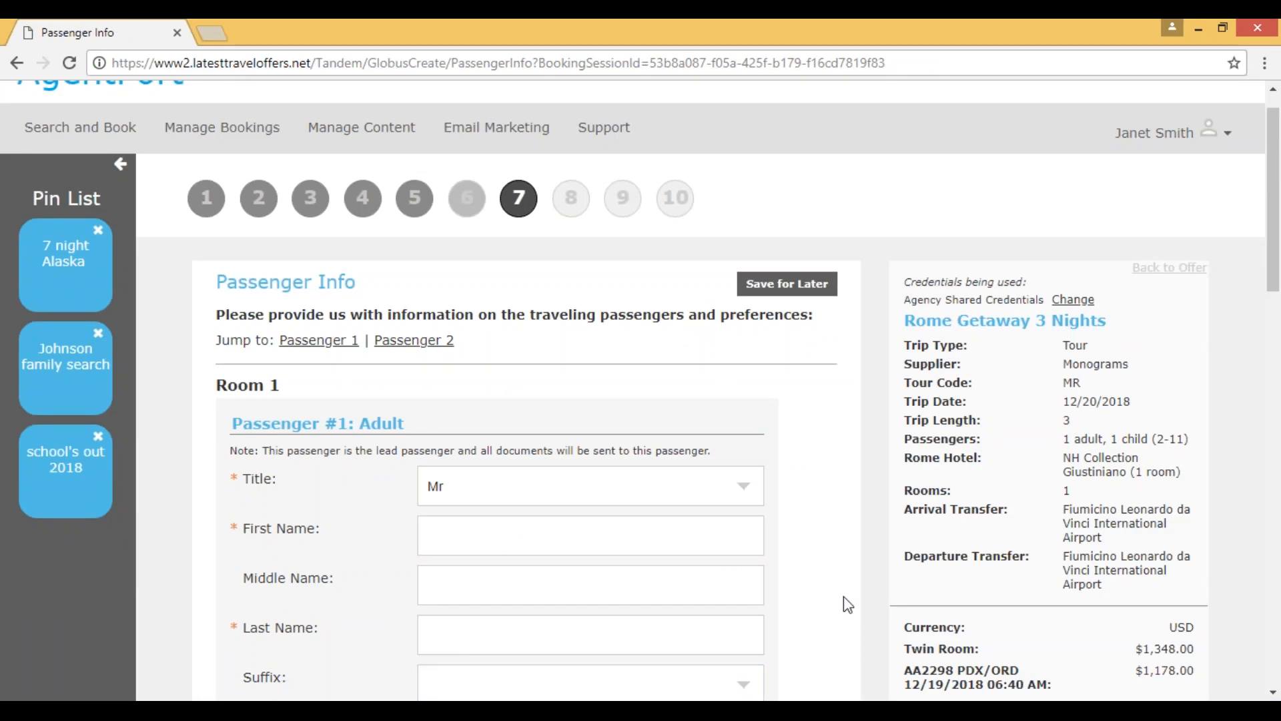
Step: Enter the adult lead passenger's first and last name under Passenger #1, keeping the title Mr
scroll(846, 601, down, 3)
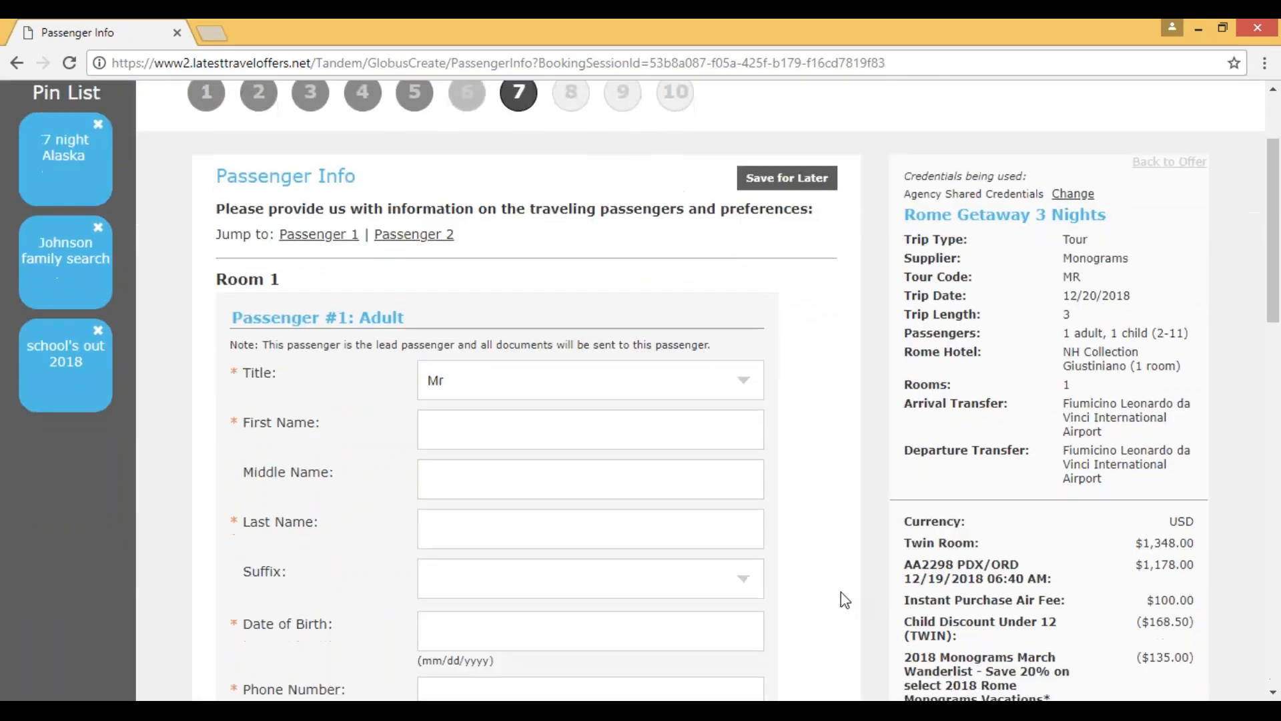
scroll(842, 599, down, 3)
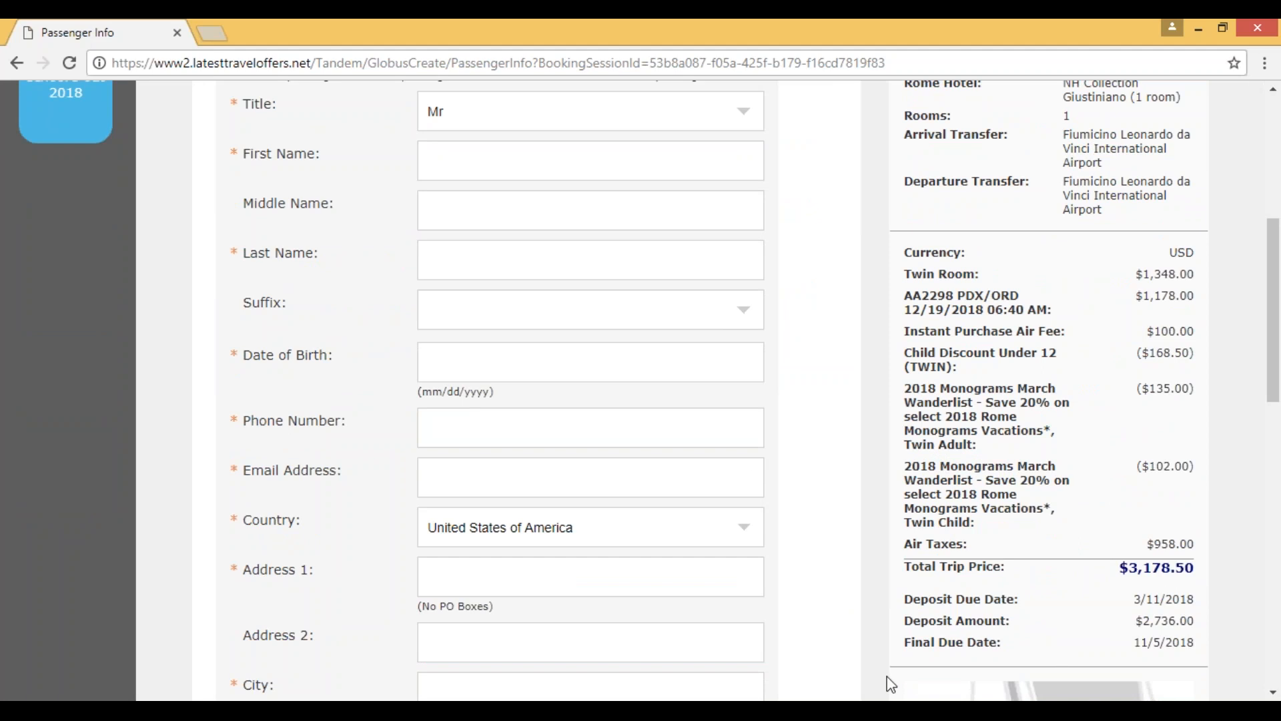
scroll(852, 669, up, 3)
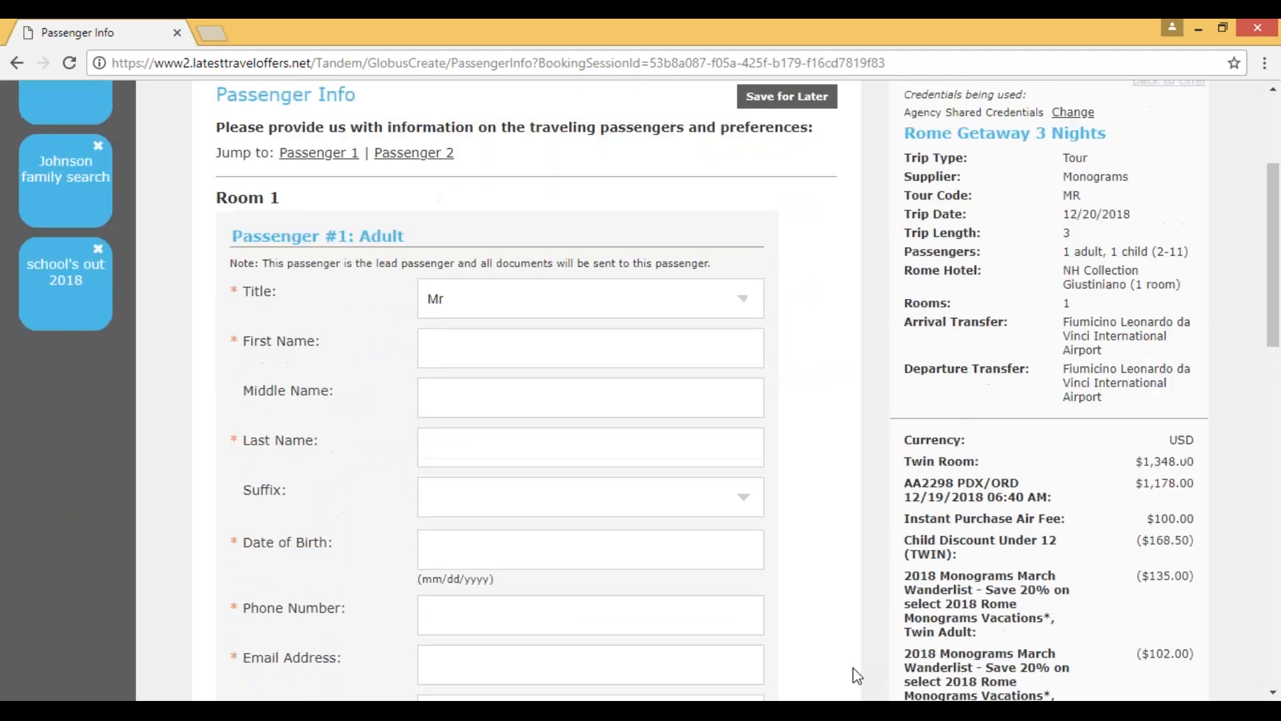
scroll(853, 669, up, 2)
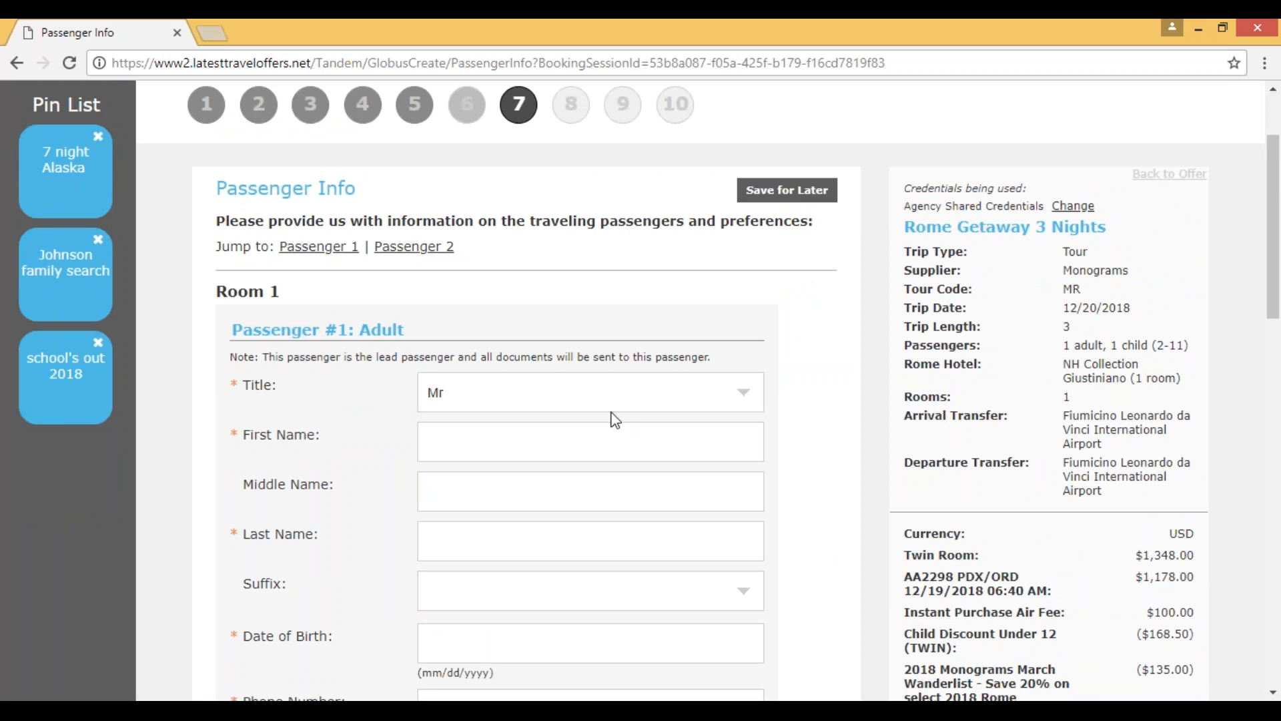
click(583, 435)
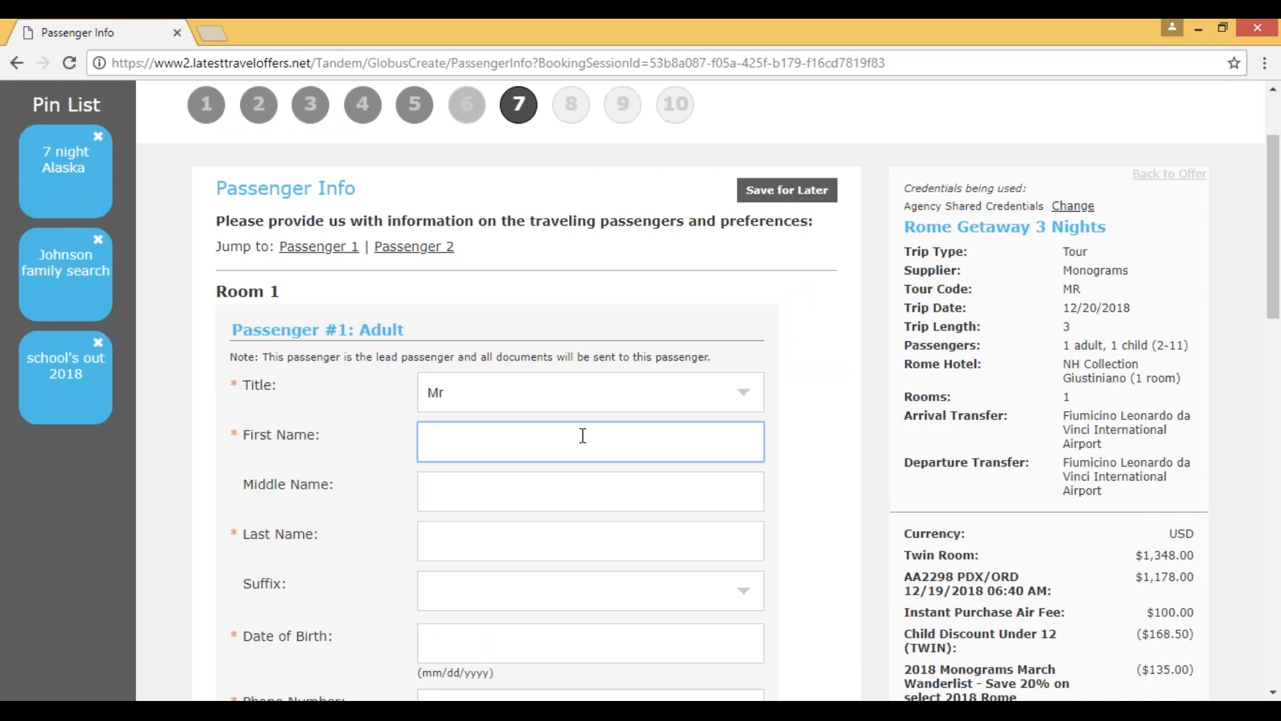
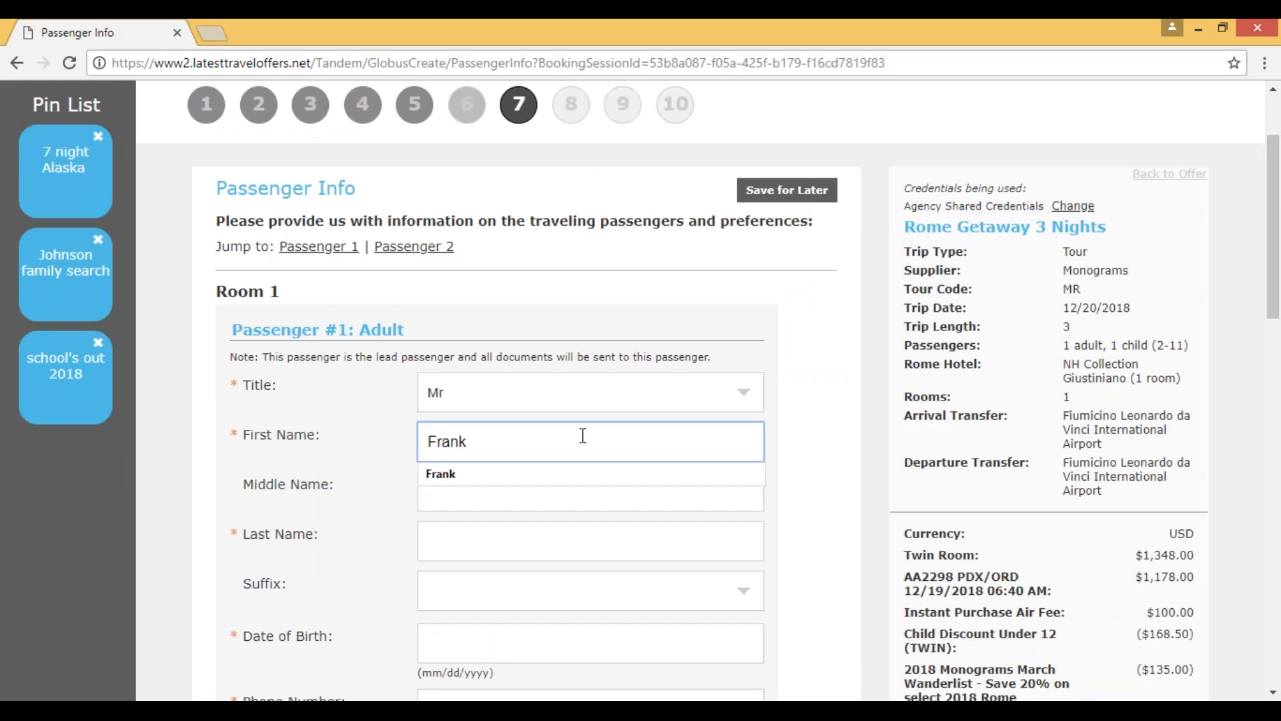
click(353, 528)
click(457, 539)
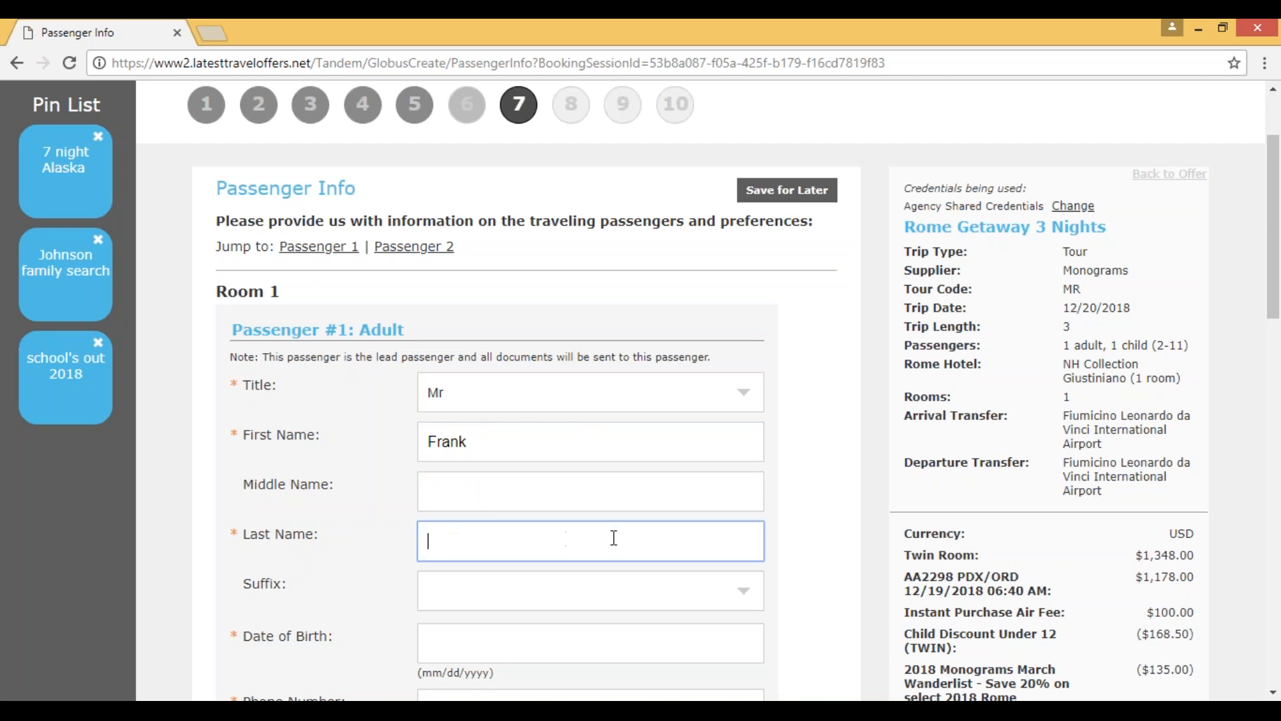
click(364, 537)
Step: Fill in the adult passenger's date of birth, phone number and email address
scroll(394, 547, down, 1)
click(422, 557)
text(09/09/1980)
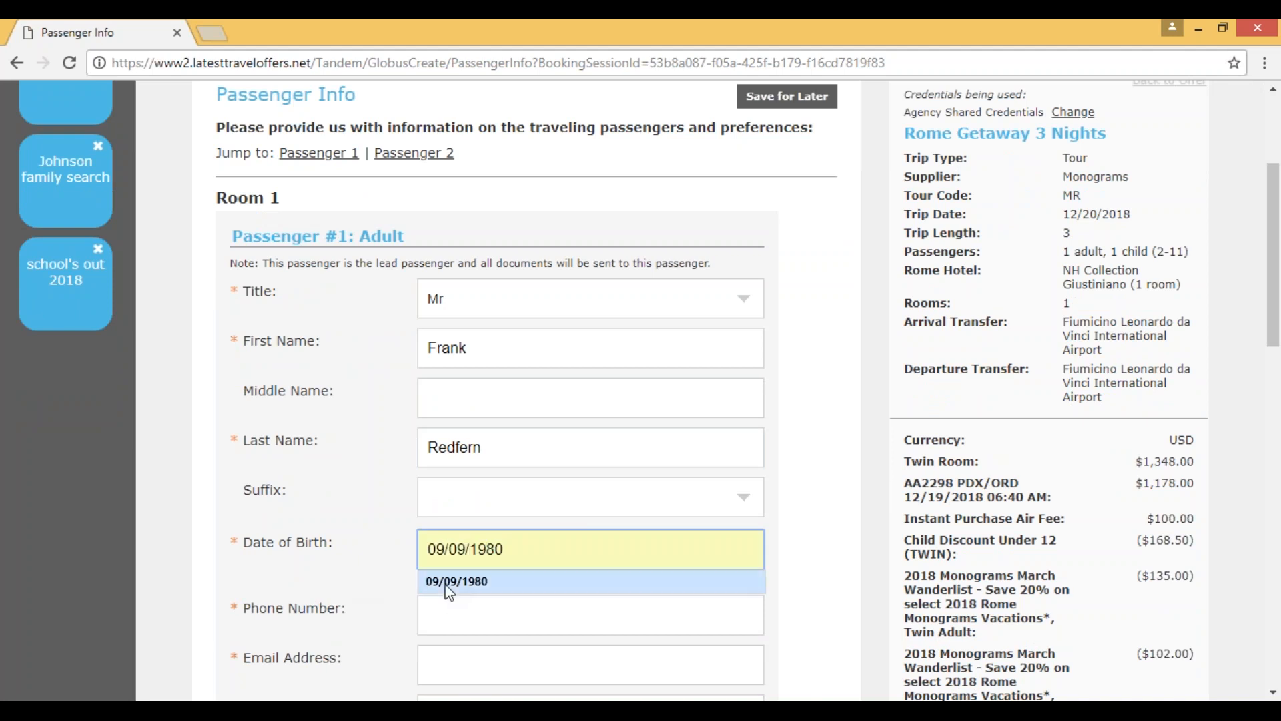
click(443, 585)
click(451, 599)
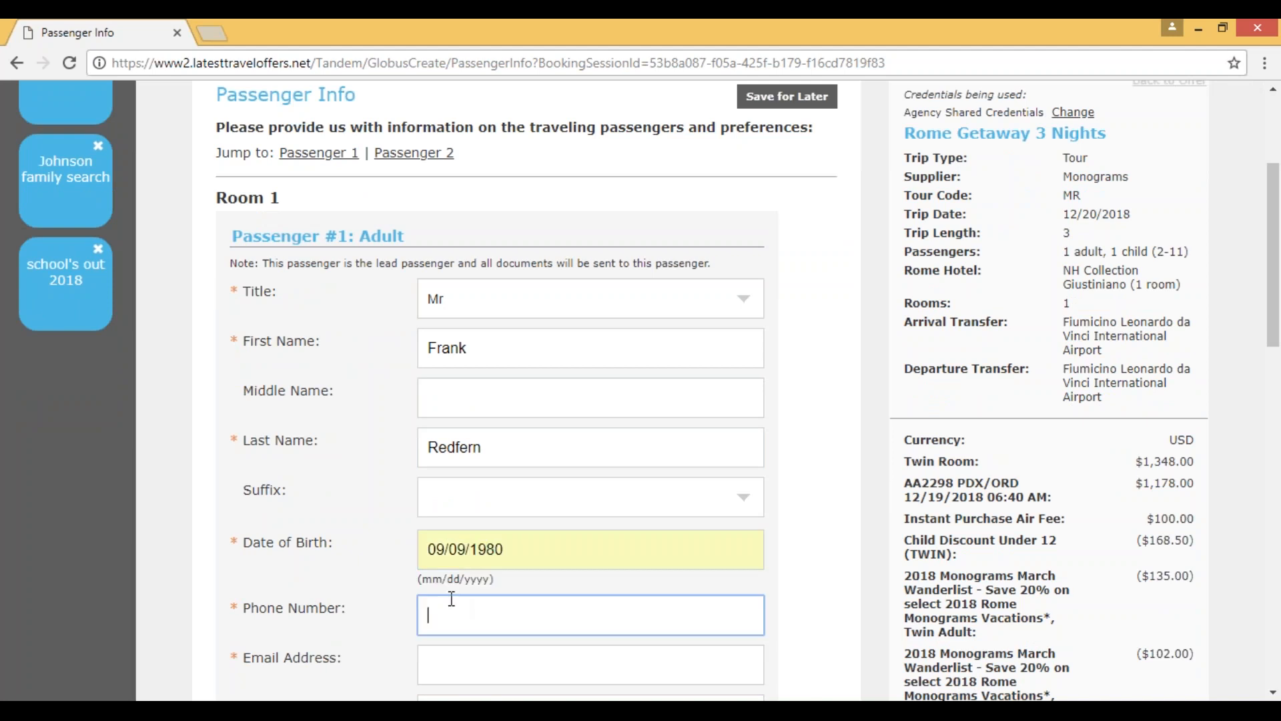
text(55)
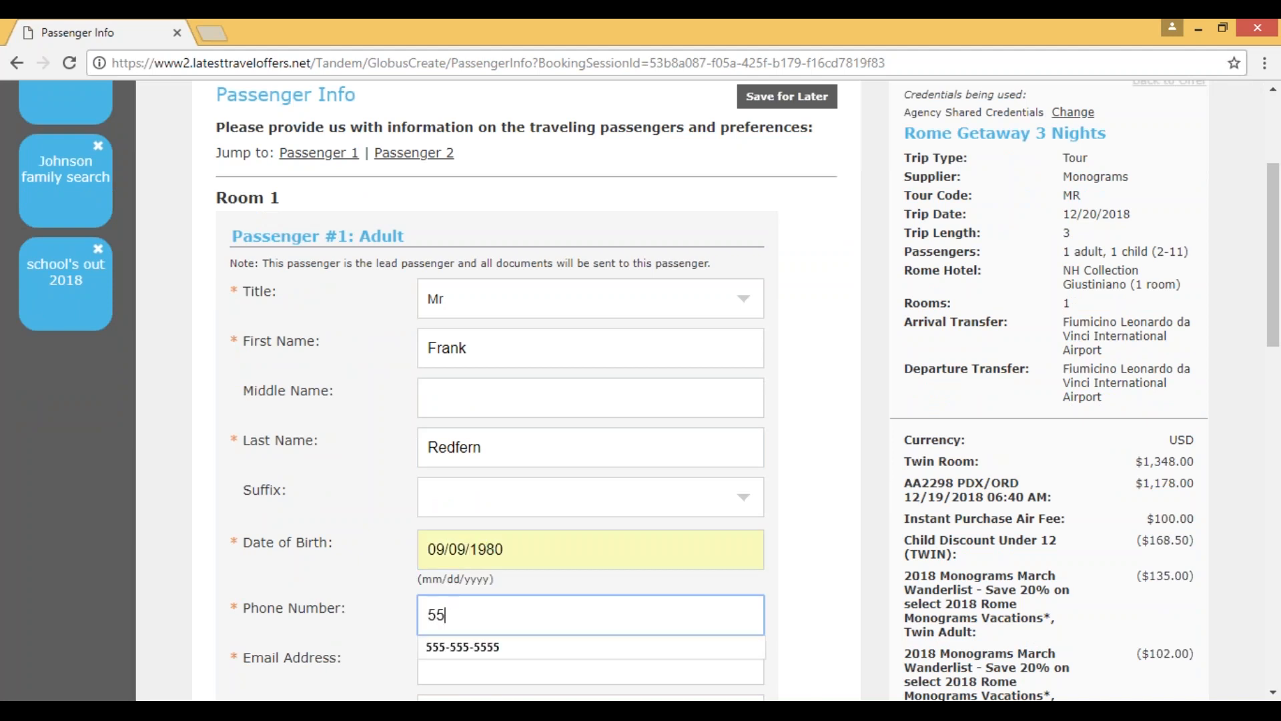
click(444, 647)
scroll(361, 634, down, 3)
click(459, 476)
click(470, 510)
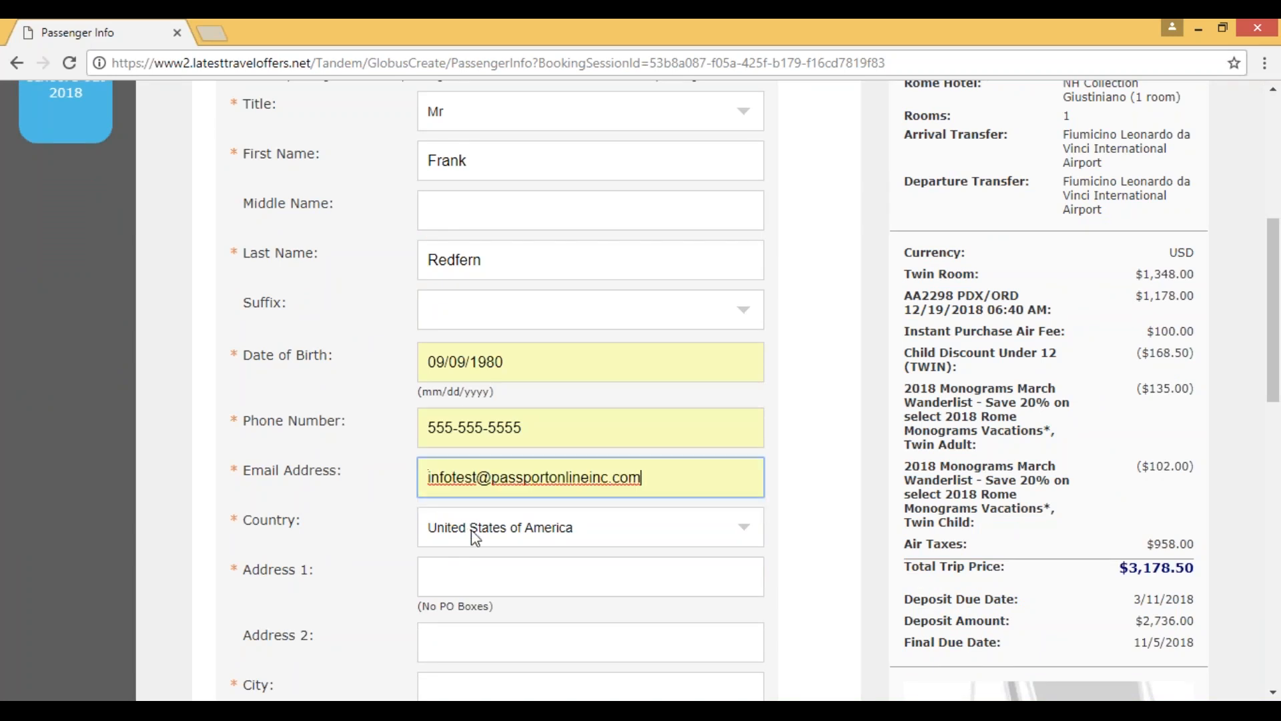
Step: Fill in the adult passenger's street address and city, keeping United States of America as the country
click(524, 572)
text(555)
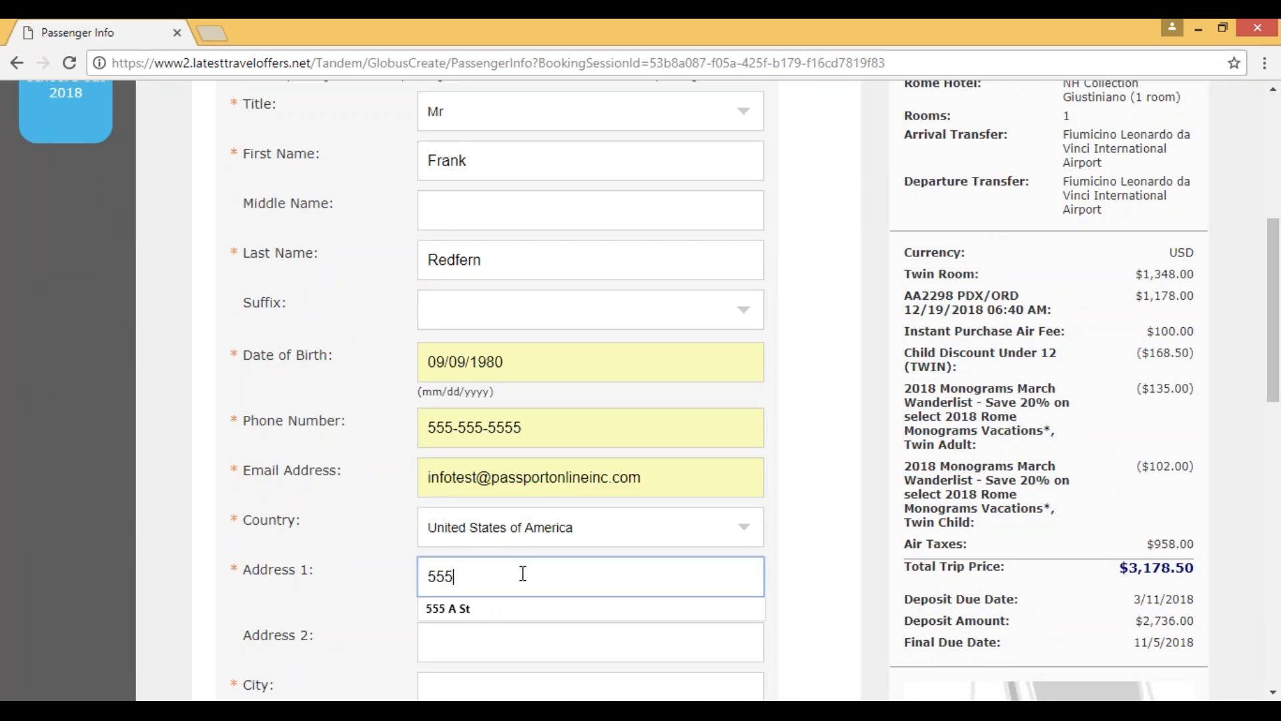
click(489, 610)
scroll(467, 437, down, 4)
click(466, 427)
text(Portla)
click(587, 444)
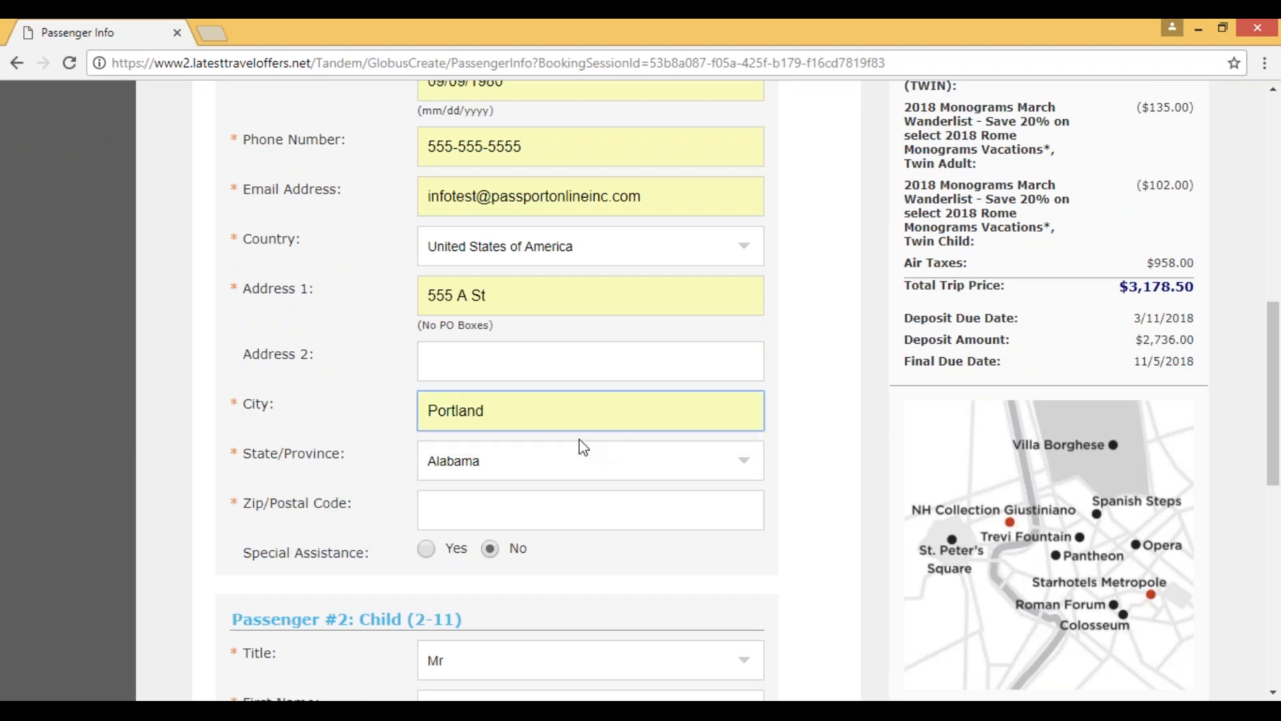
Step: Select the adult passenger's state and enter the postal code, leaving special assistance at No
click(555, 459)
text(or)
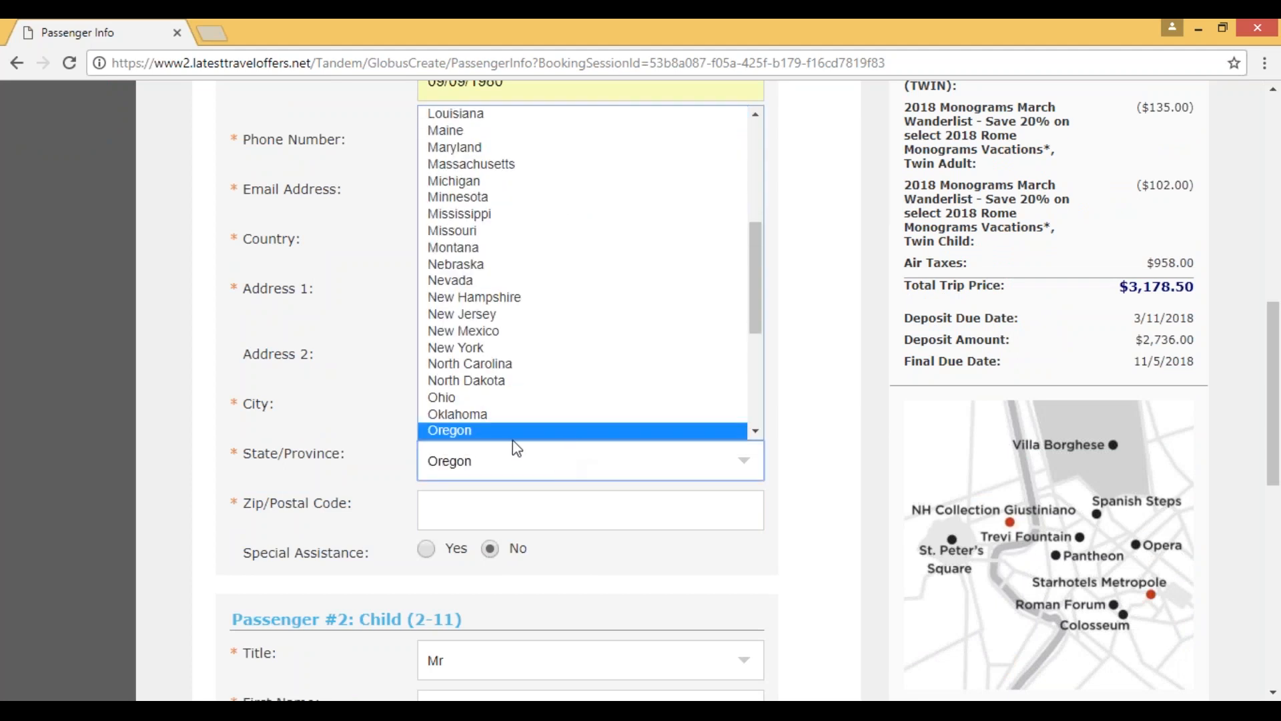
click(471, 431)
click(433, 511)
text(97202)
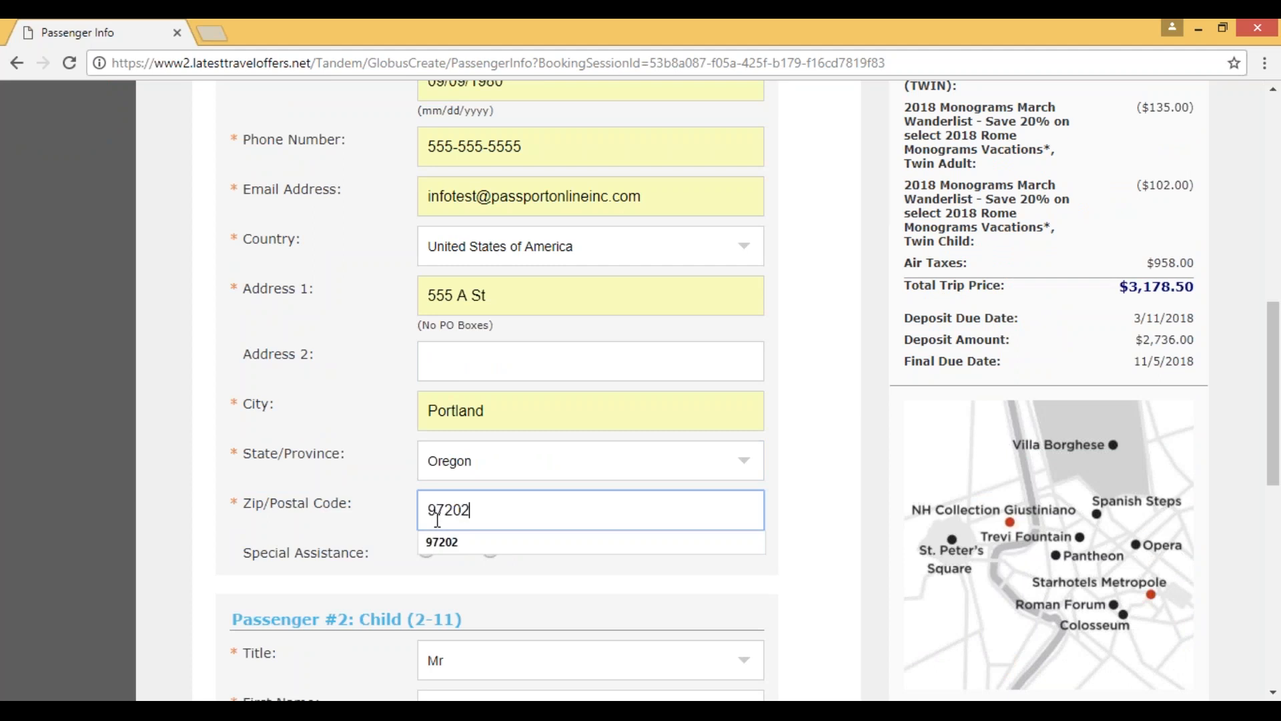
click(192, 537)
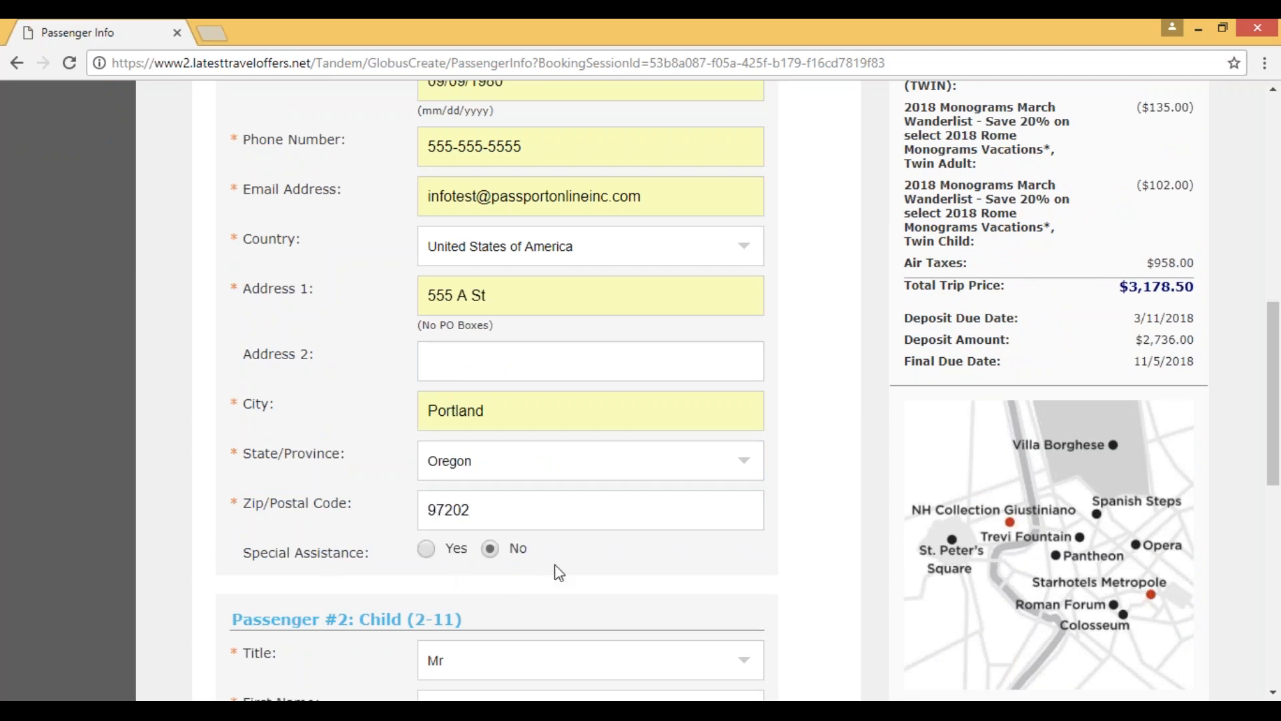
Step: Set the child passenger's title to Miss and enter the child's first and last name under Passenger #2
scroll(592, 564, down, 1)
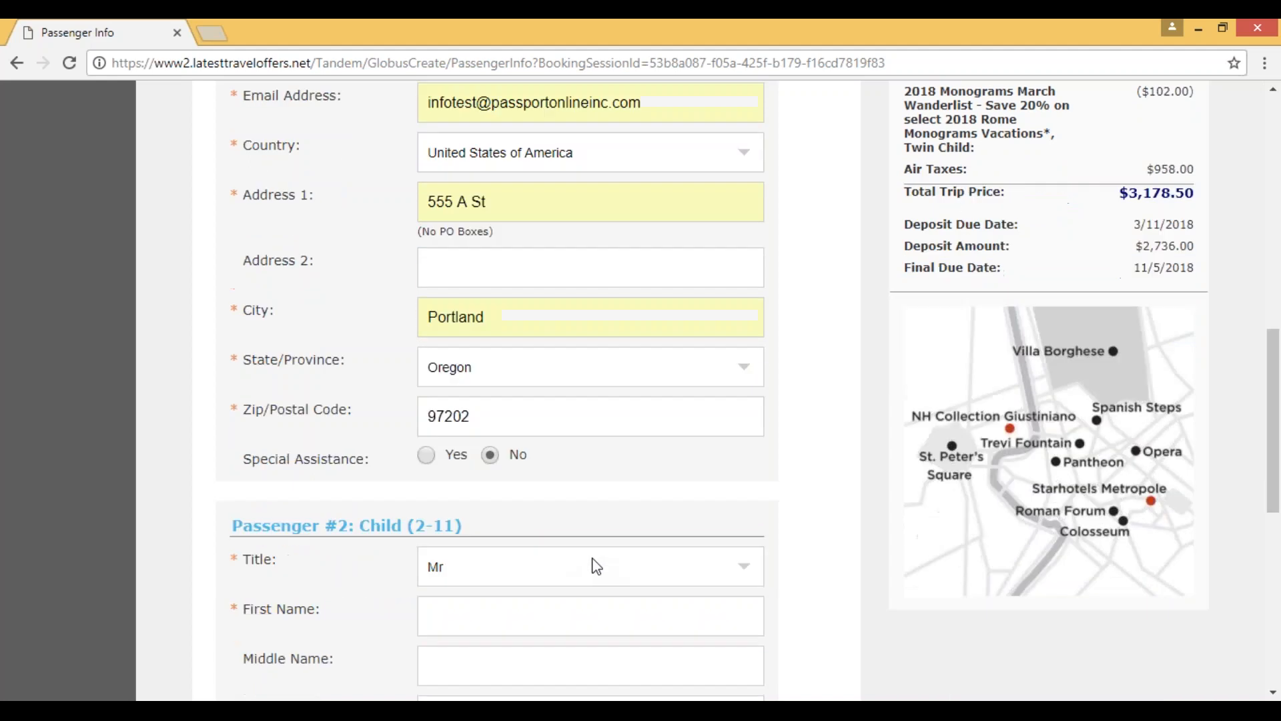
scroll(621, 538, up, 2)
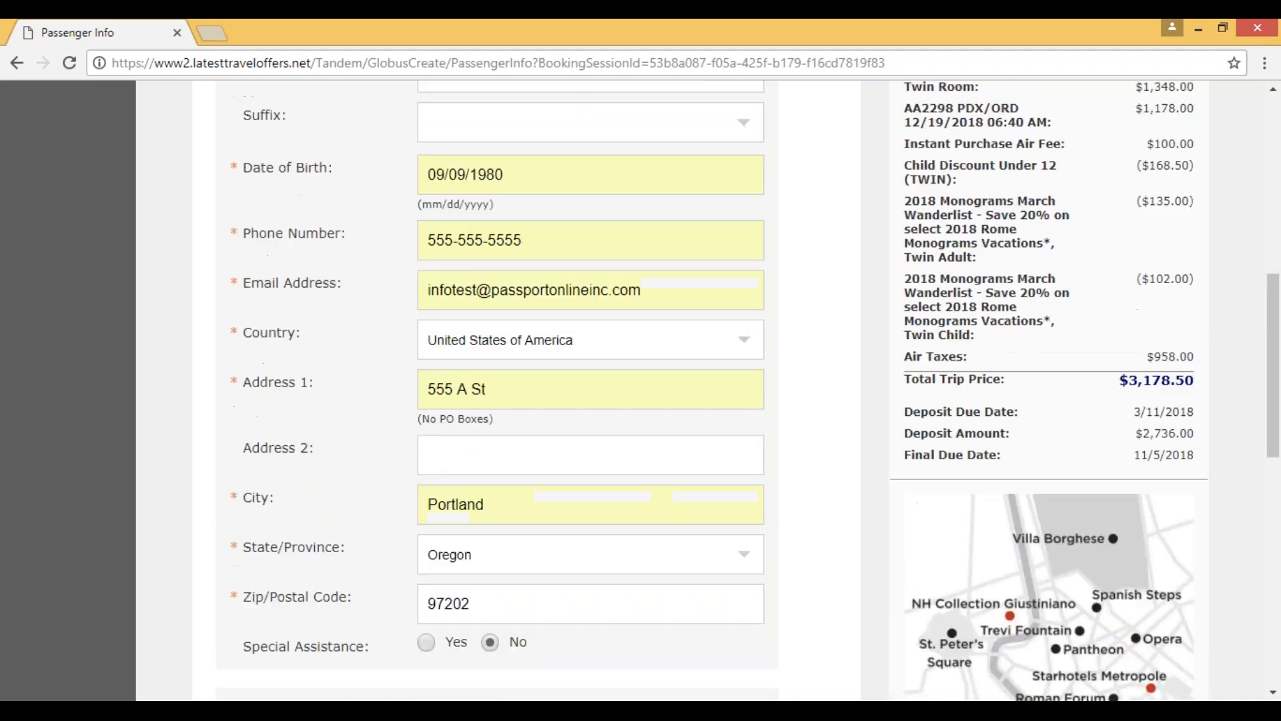
scroll(215, 547, down, 2)
scroll(454, 384, down, 2)
click(730, 390)
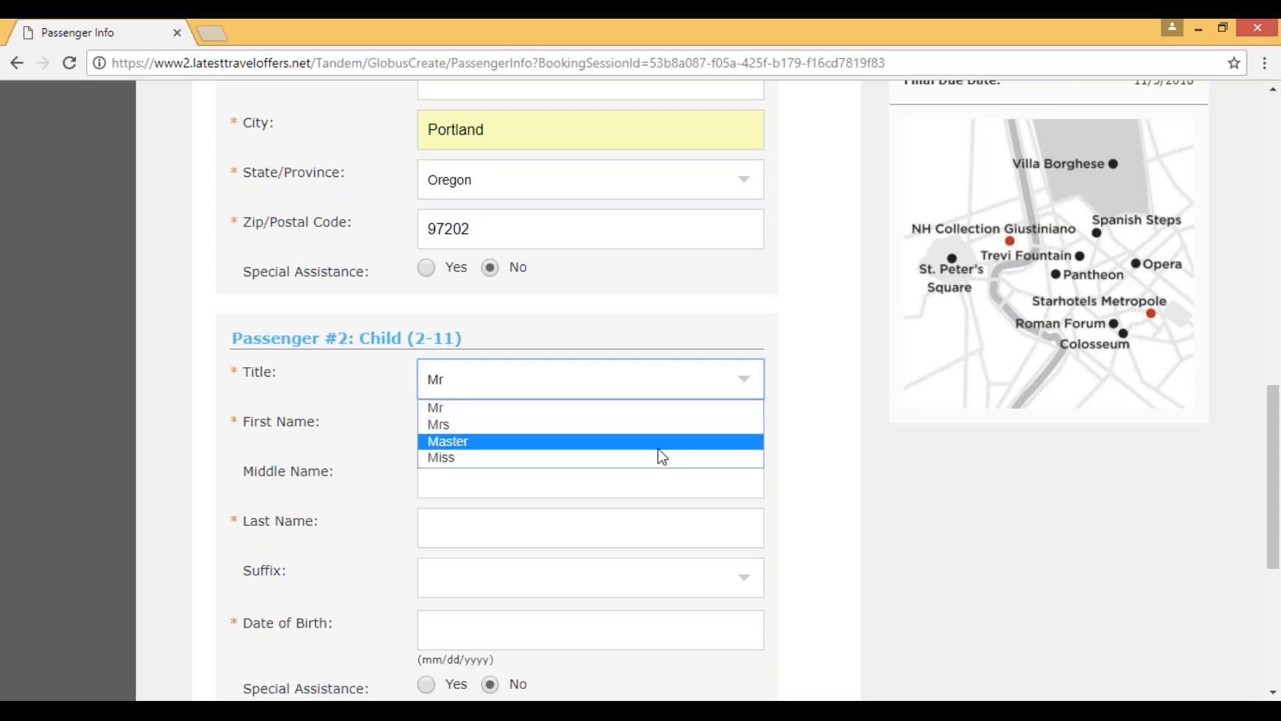
click(461, 458)
click(474, 426)
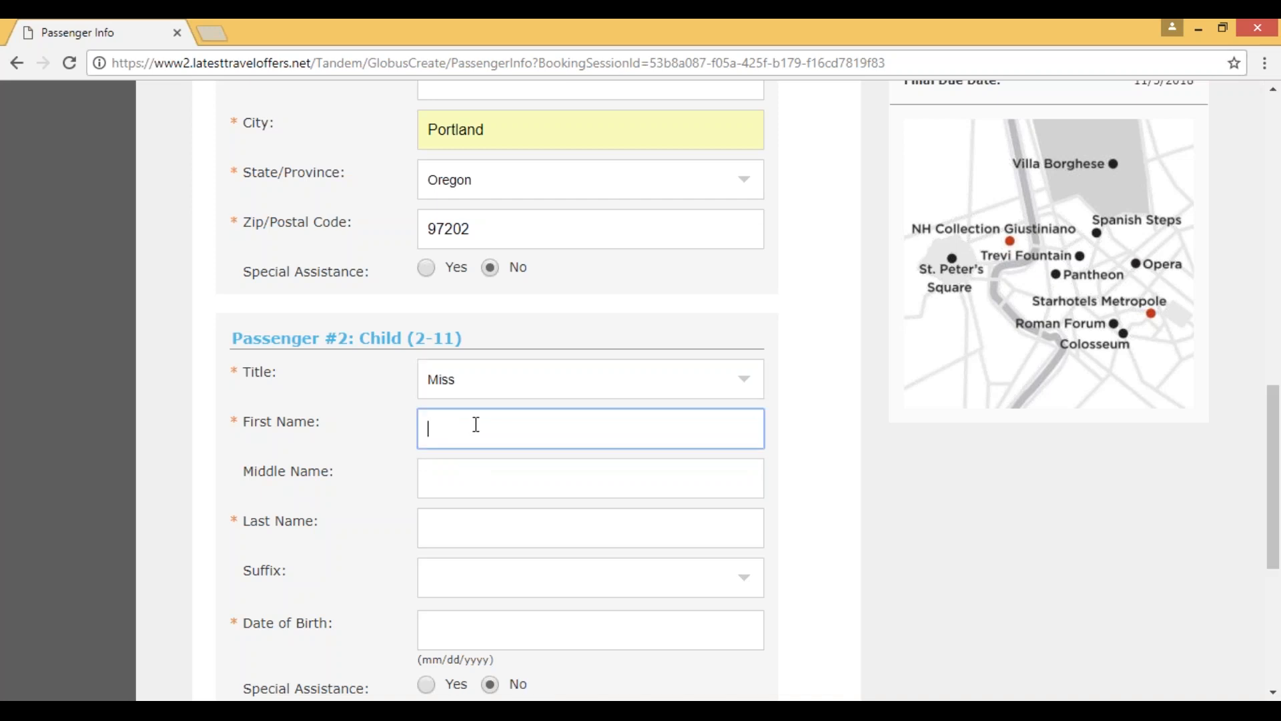
click(465, 536)
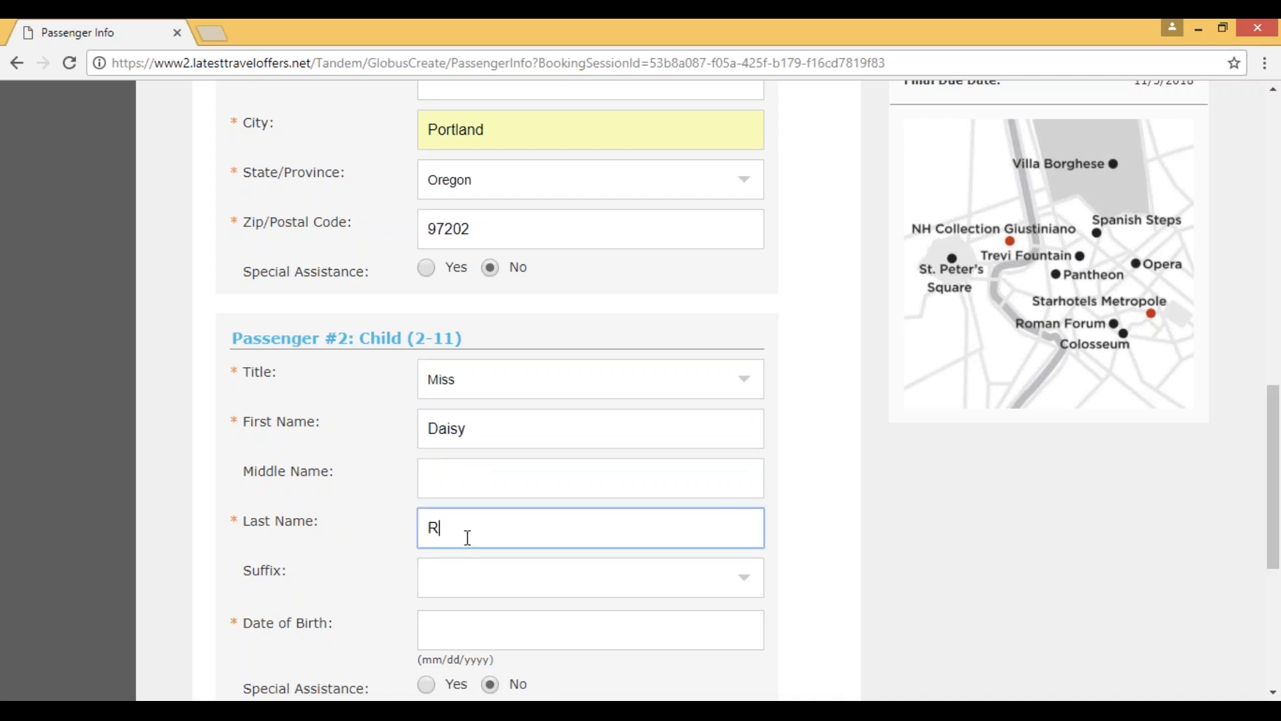
click(351, 585)
Step: Enter the child passenger's date of birth, keep special assistance at No, and continue to the payment information
scroll(352, 585, down, 1)
click(443, 542)
text(09/)
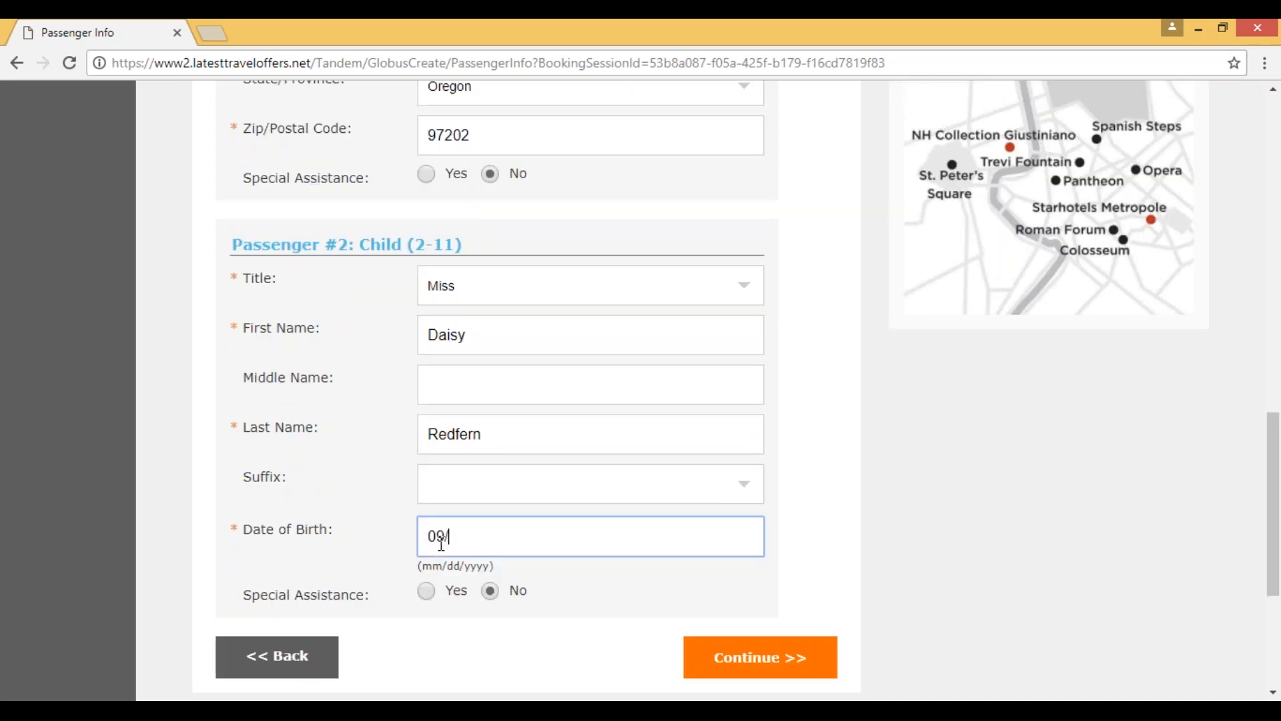
text(08/)
text(2015)
scroll(587, 635, down, 1)
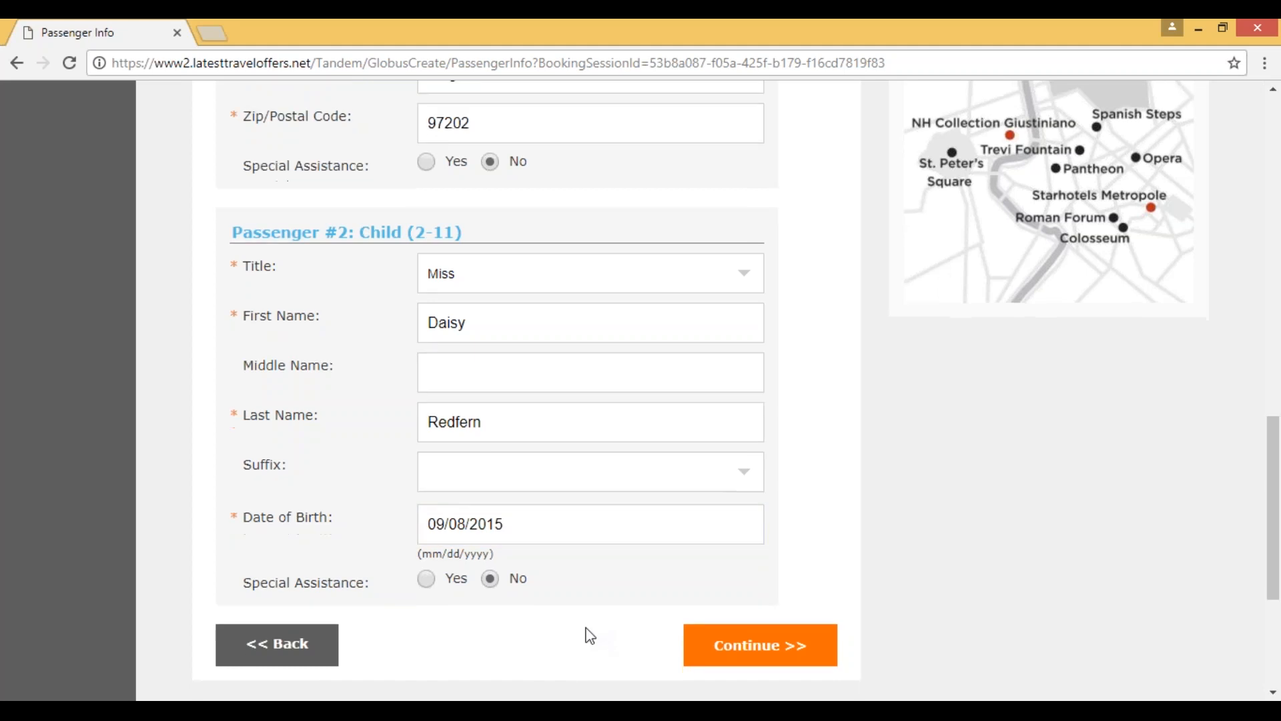
click(709, 575)
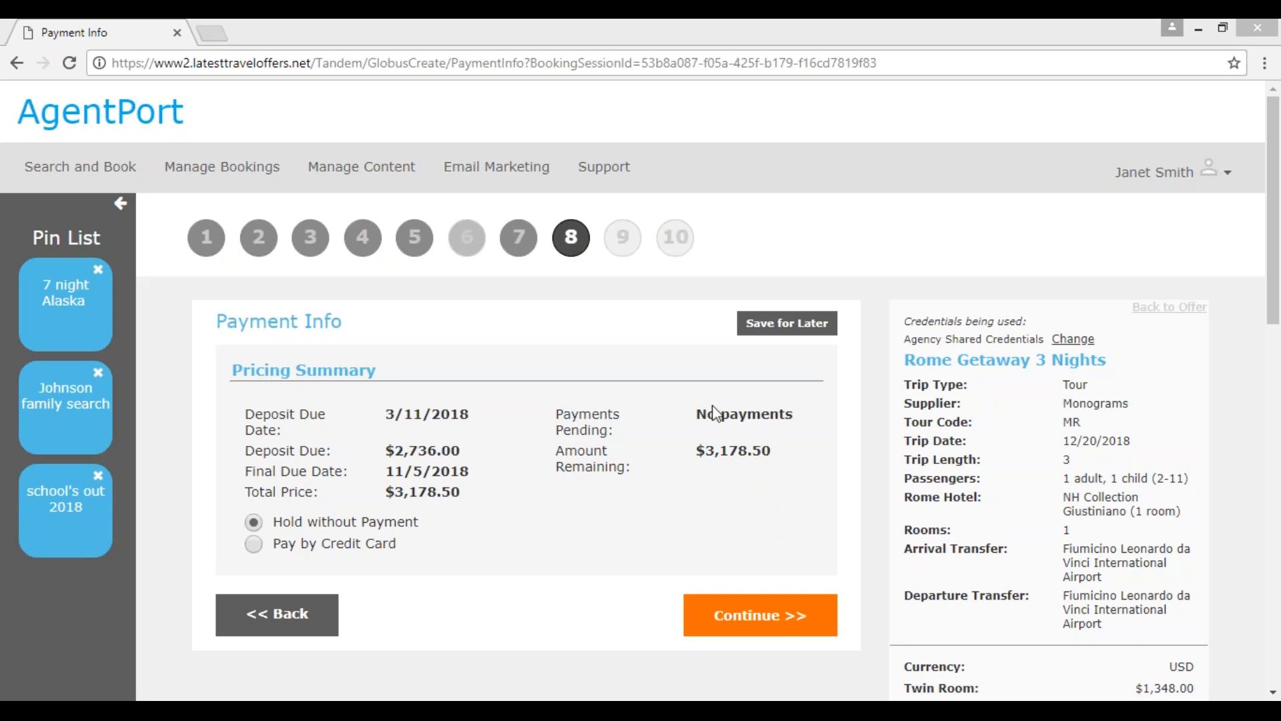
Step: Choose to pay by credit card and set the payment amount to the total of $3,178.50
click(253, 544)
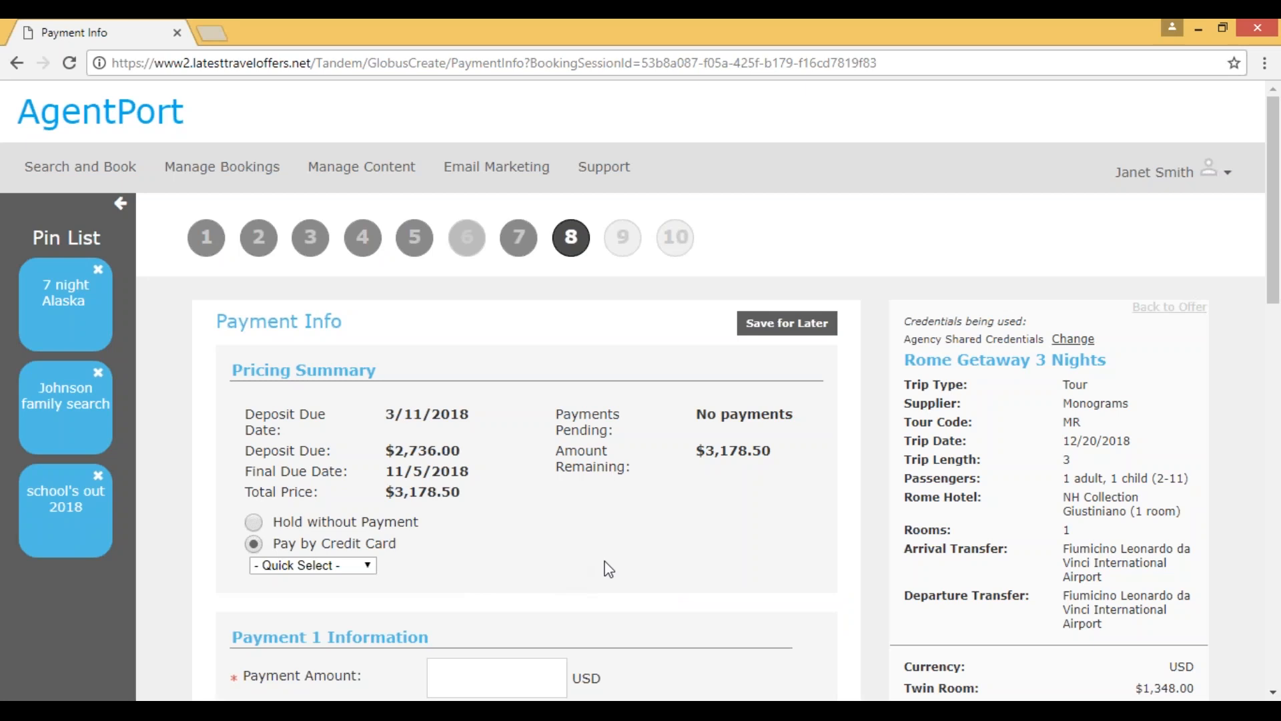
scroll(705, 556, down, 5)
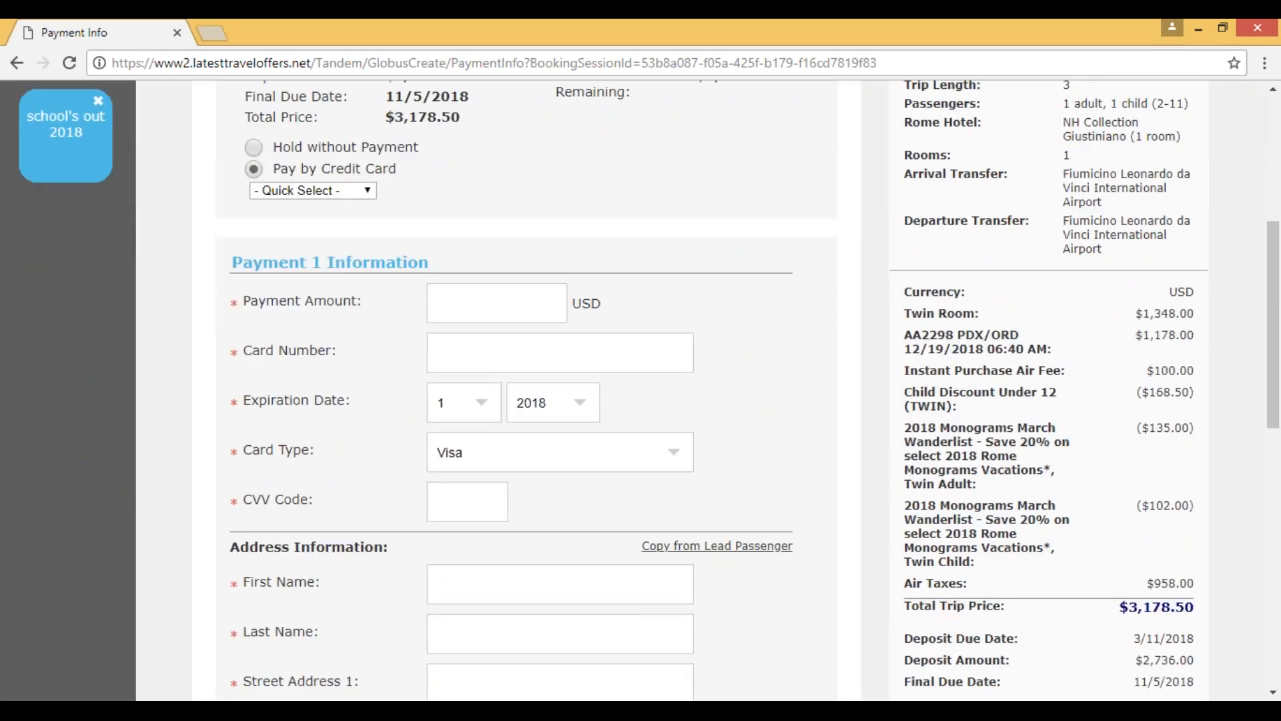
scroll(311, 433, down, 1)
scroll(314, 440, down, 8)
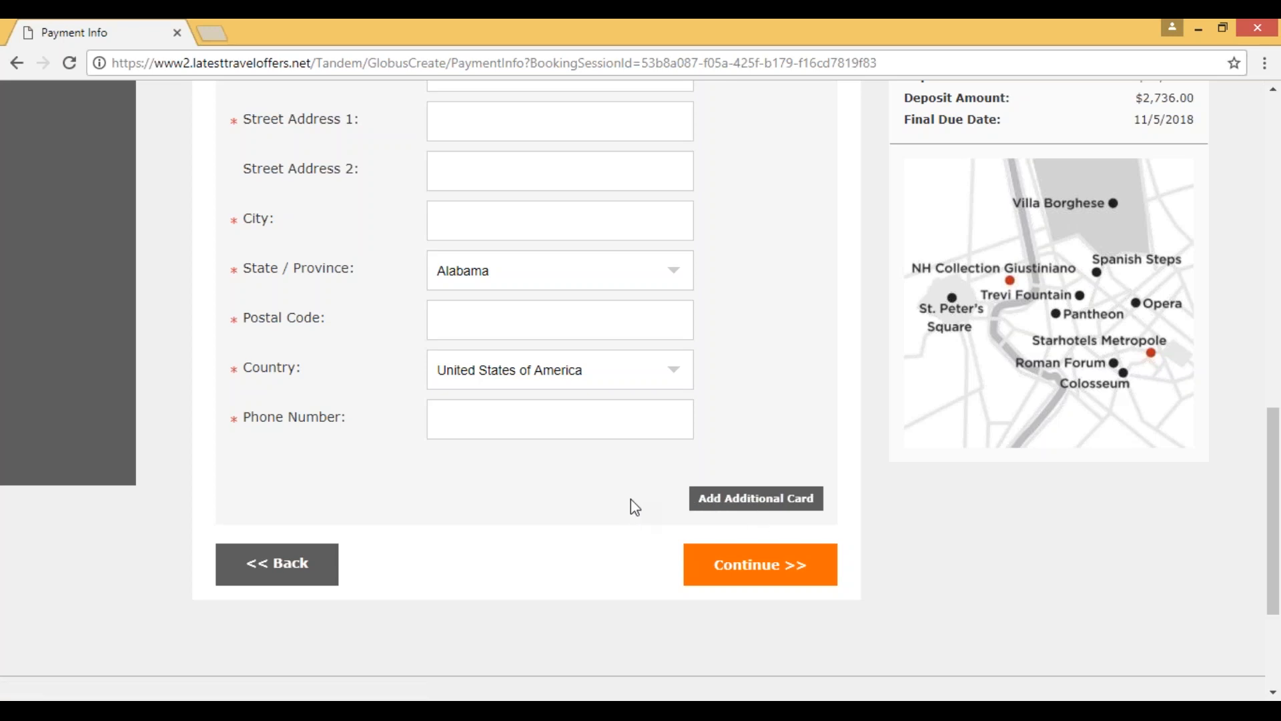
scroll(630, 507, up, 9)
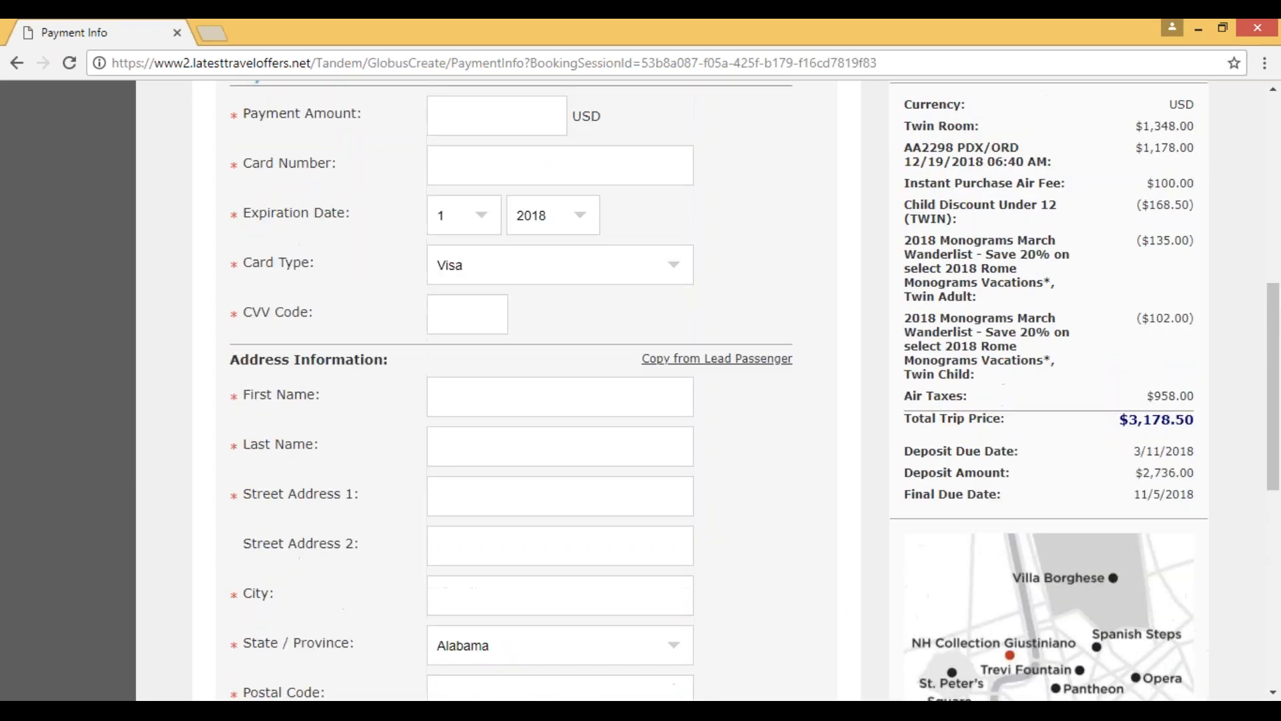
scroll(527, 314, up, 1)
click(333, 283)
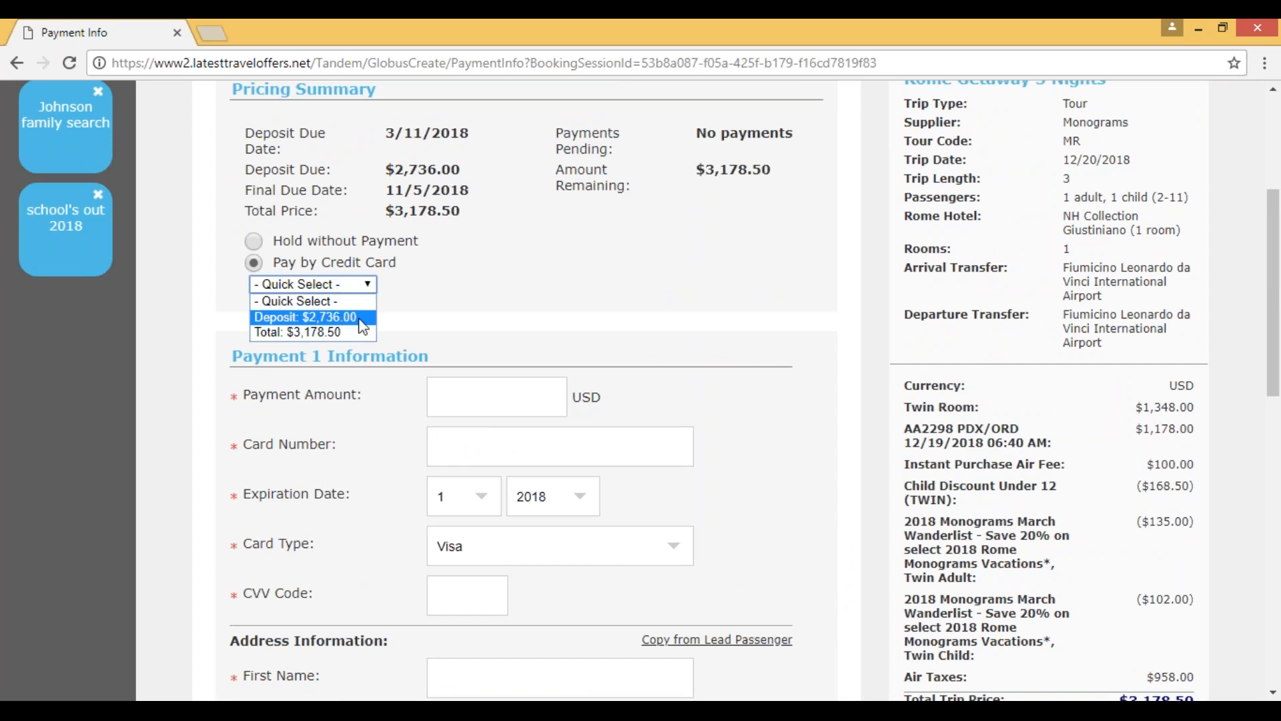
click(301, 336)
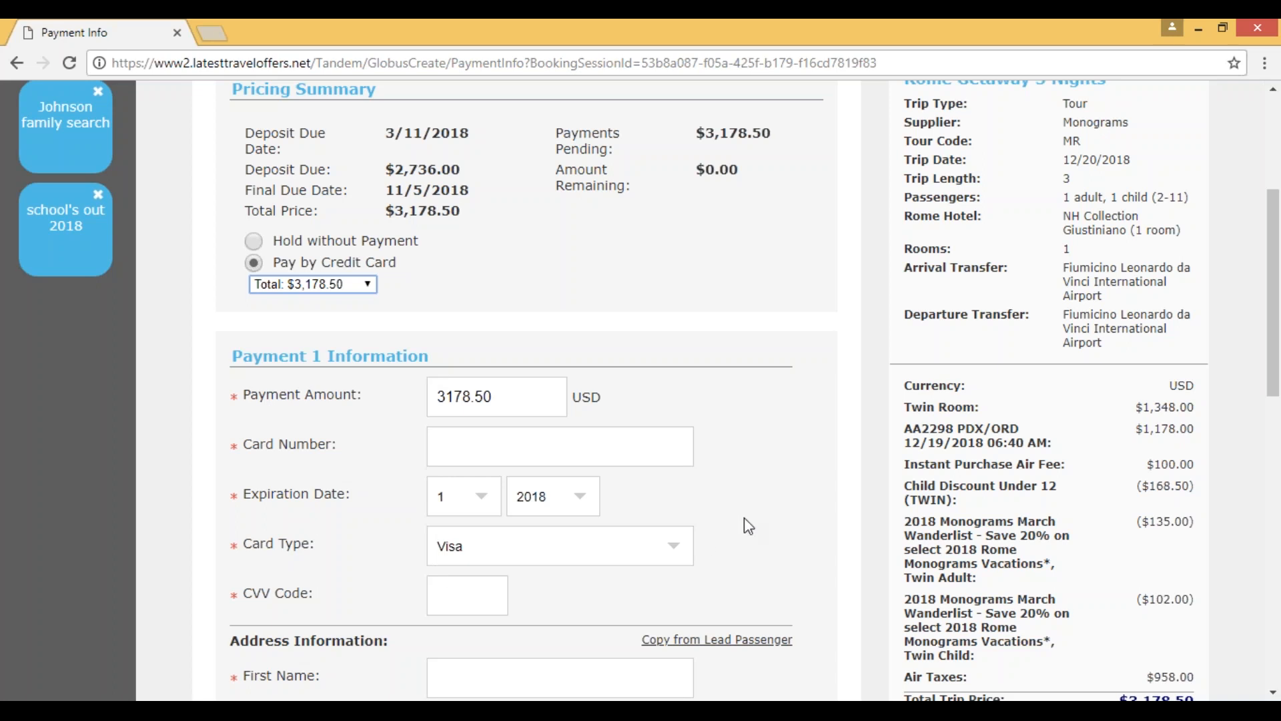
Step: Copy the lead passenger's details into the address information for Payment 1
scroll(745, 521, down, 1)
scroll(847, 545, down, 4)
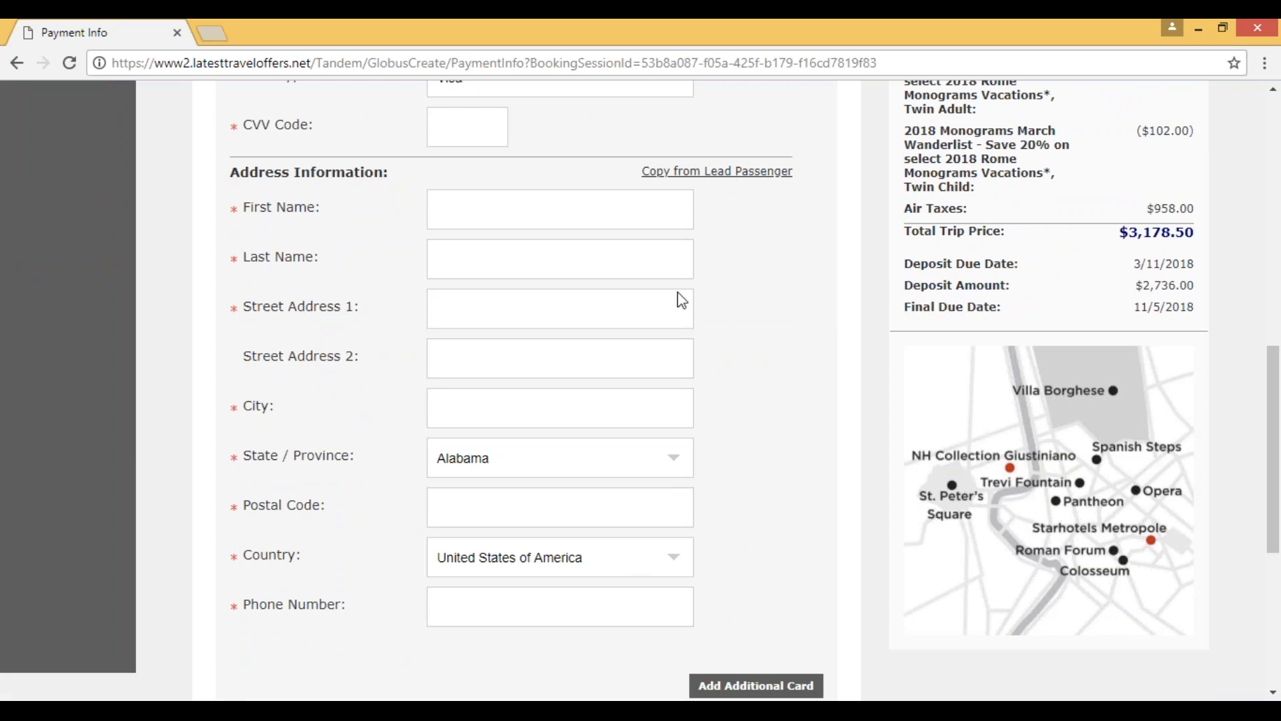
click(748, 172)
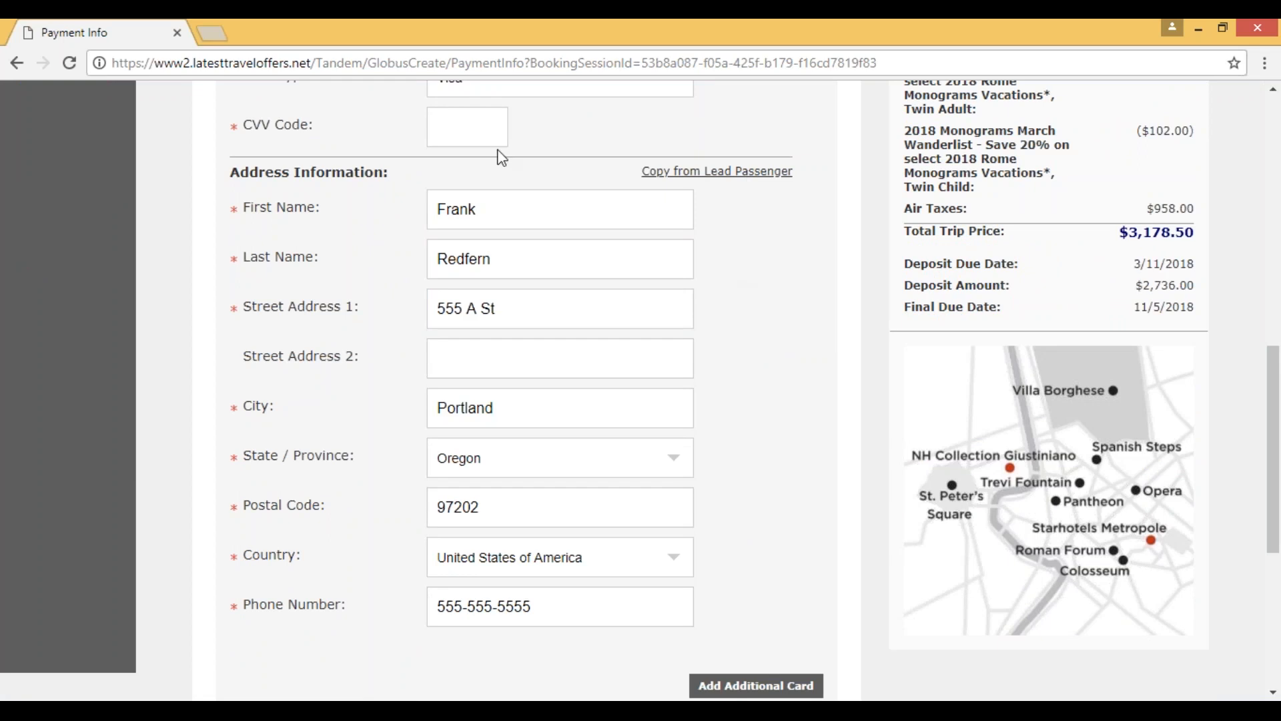
Step: Review the payment form, from the option for an additional card back to the card fields and pricing summary
scroll(790, 415, down, 3)
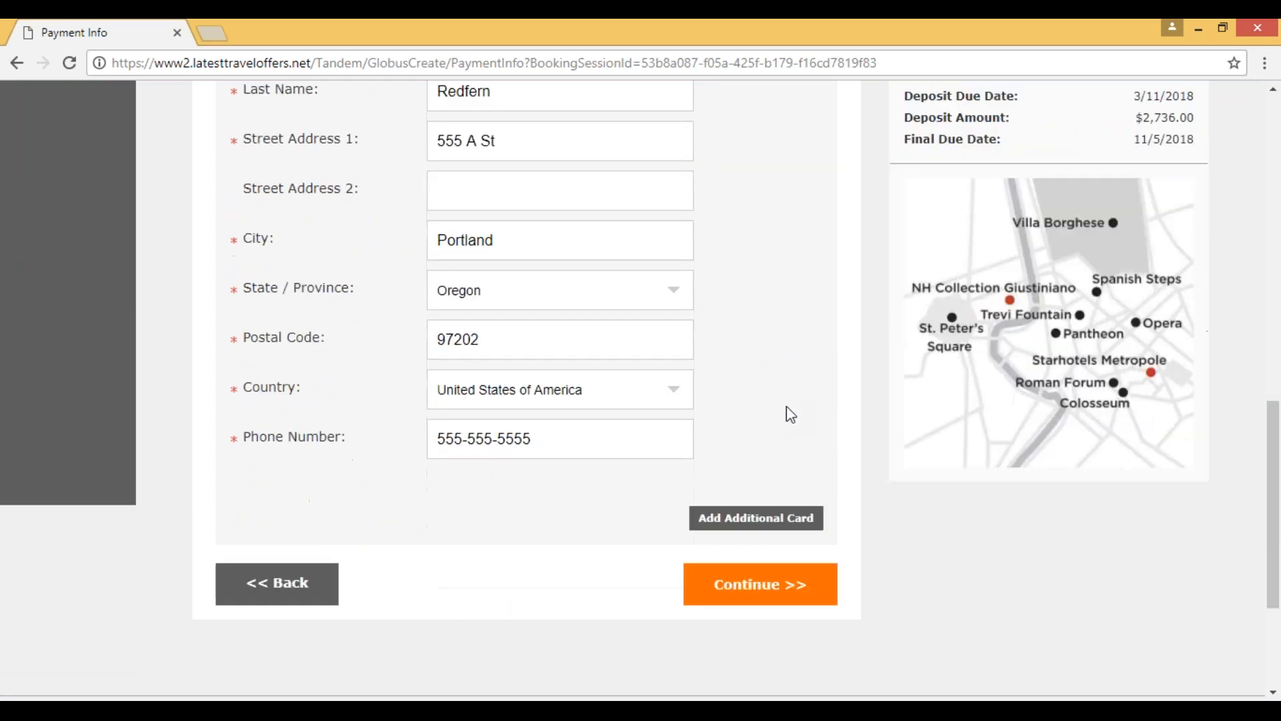
scroll(791, 415, down, 2)
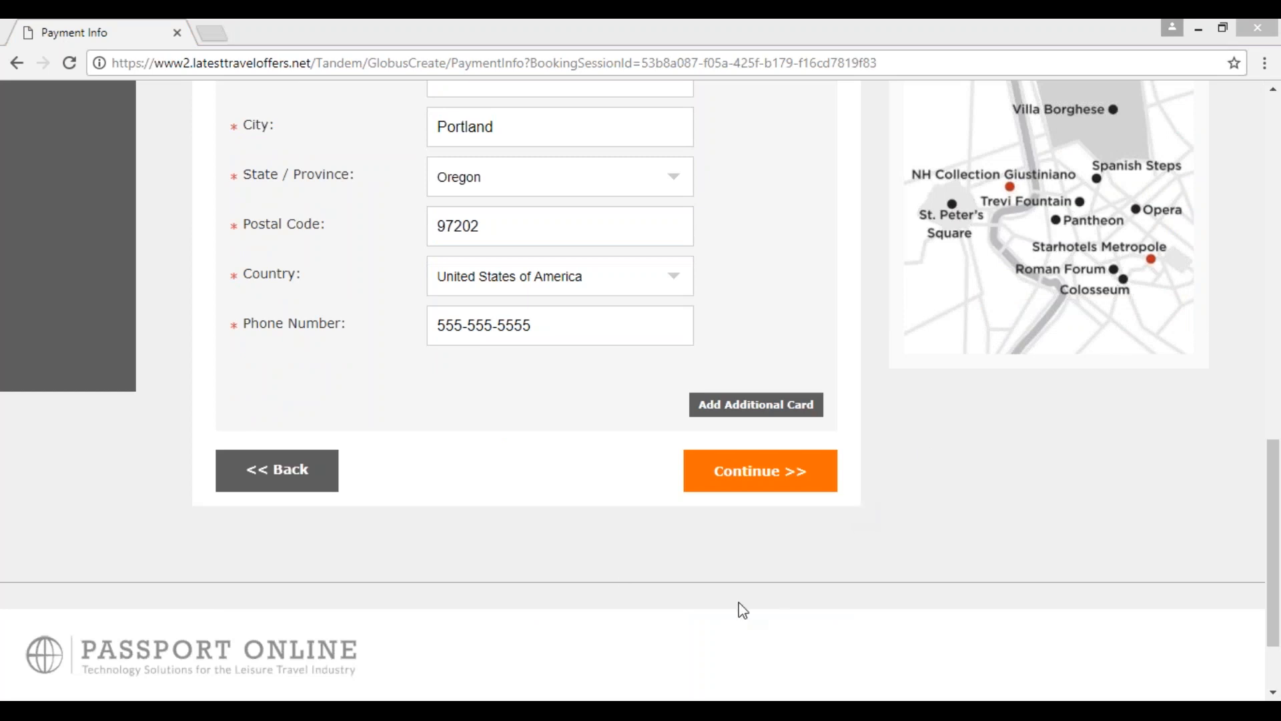
scroll(743, 610, up, 1)
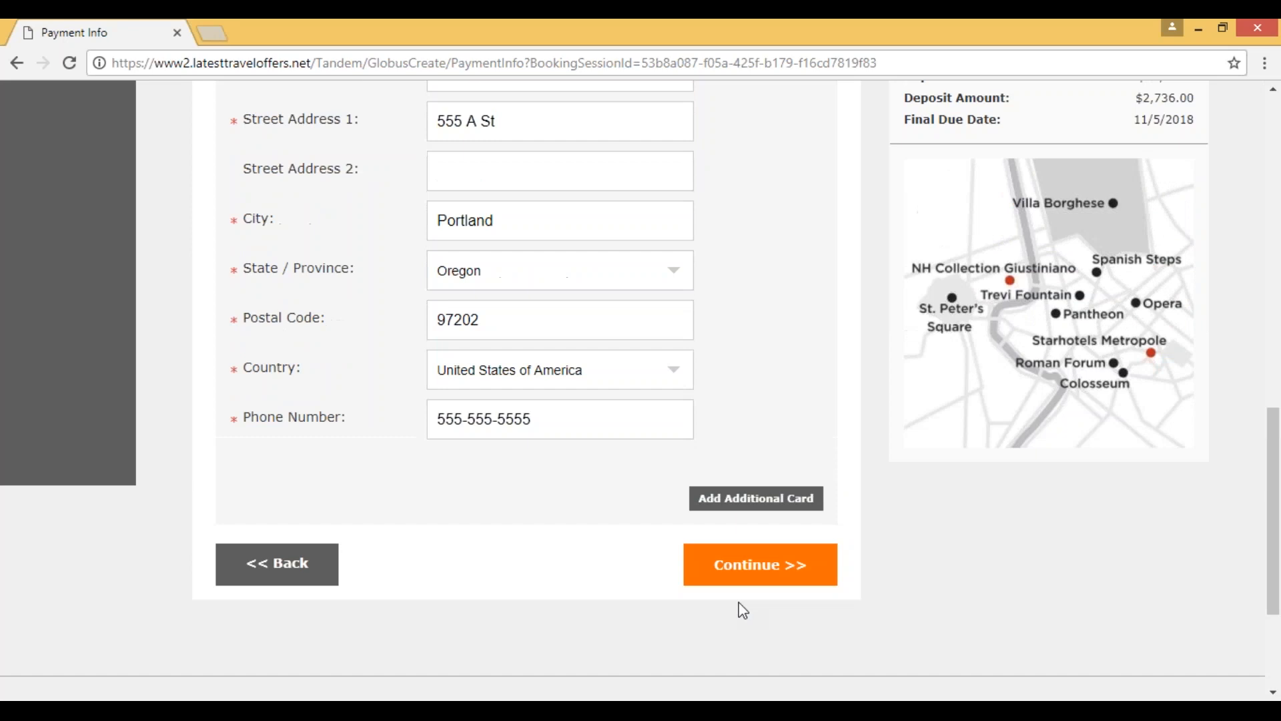
scroll(530, 575, up, 2)
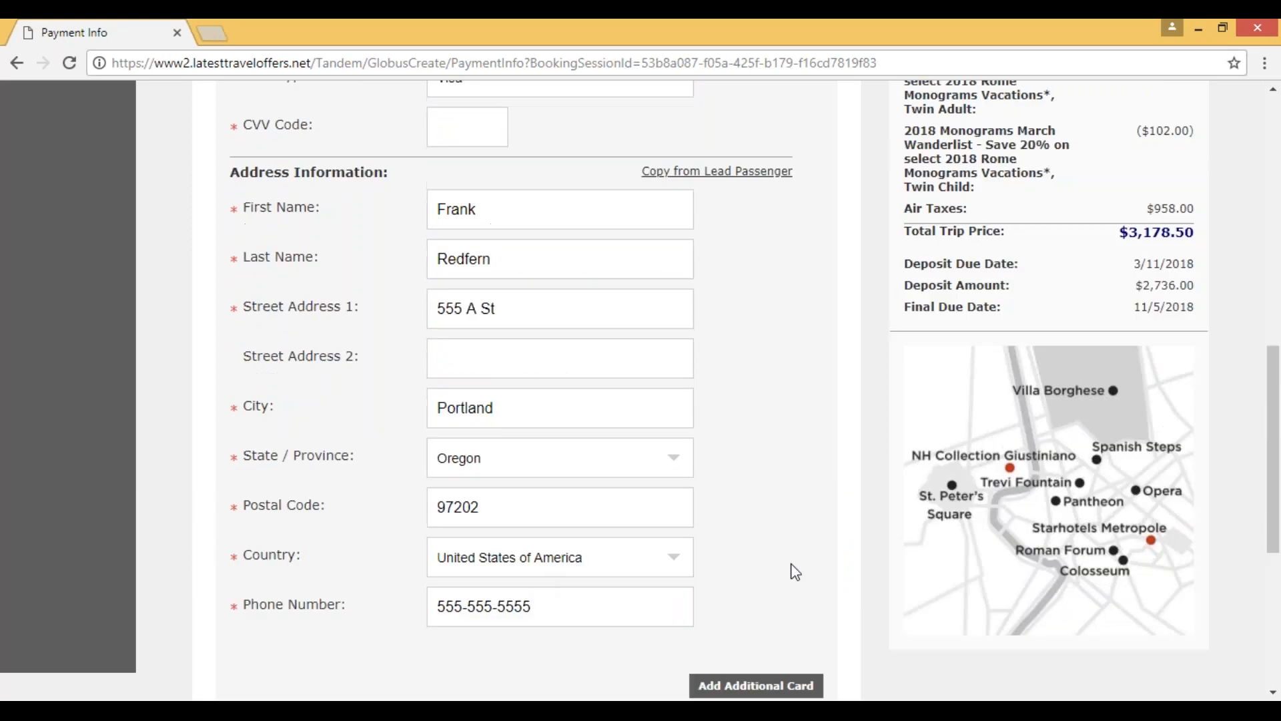
scroll(786, 564, up, 5)
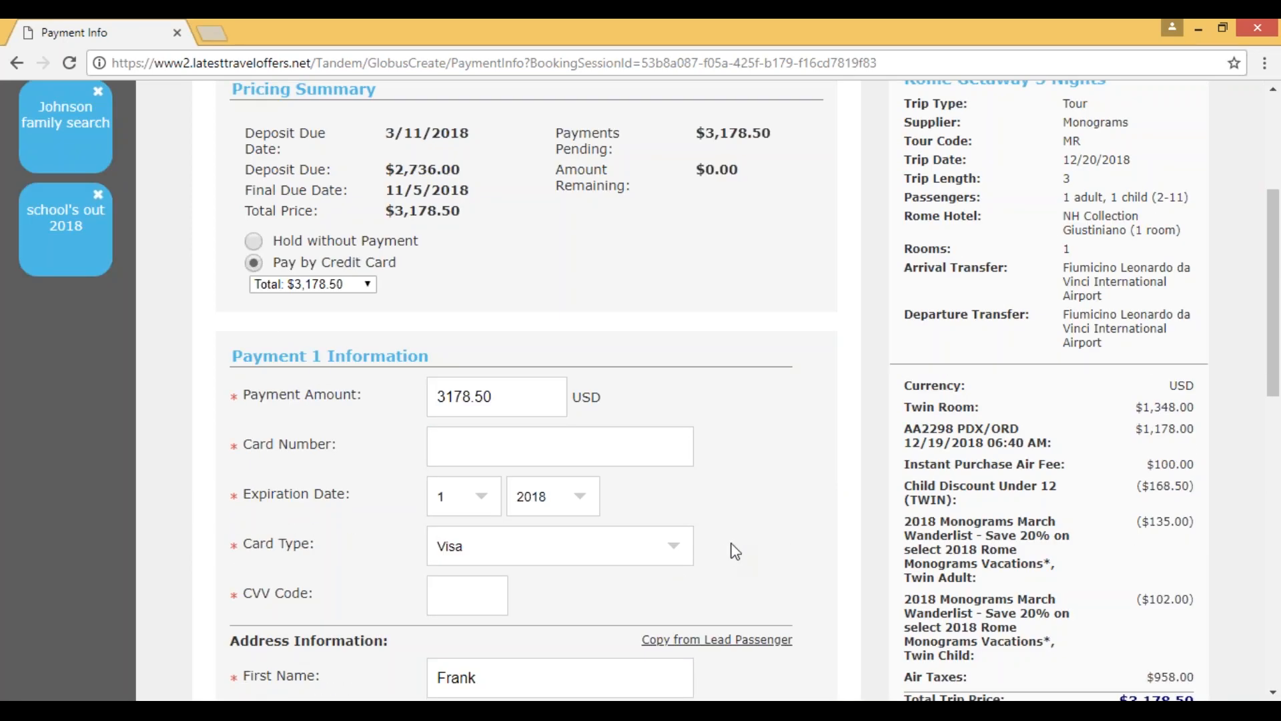
scroll(737, 542, up, 2)
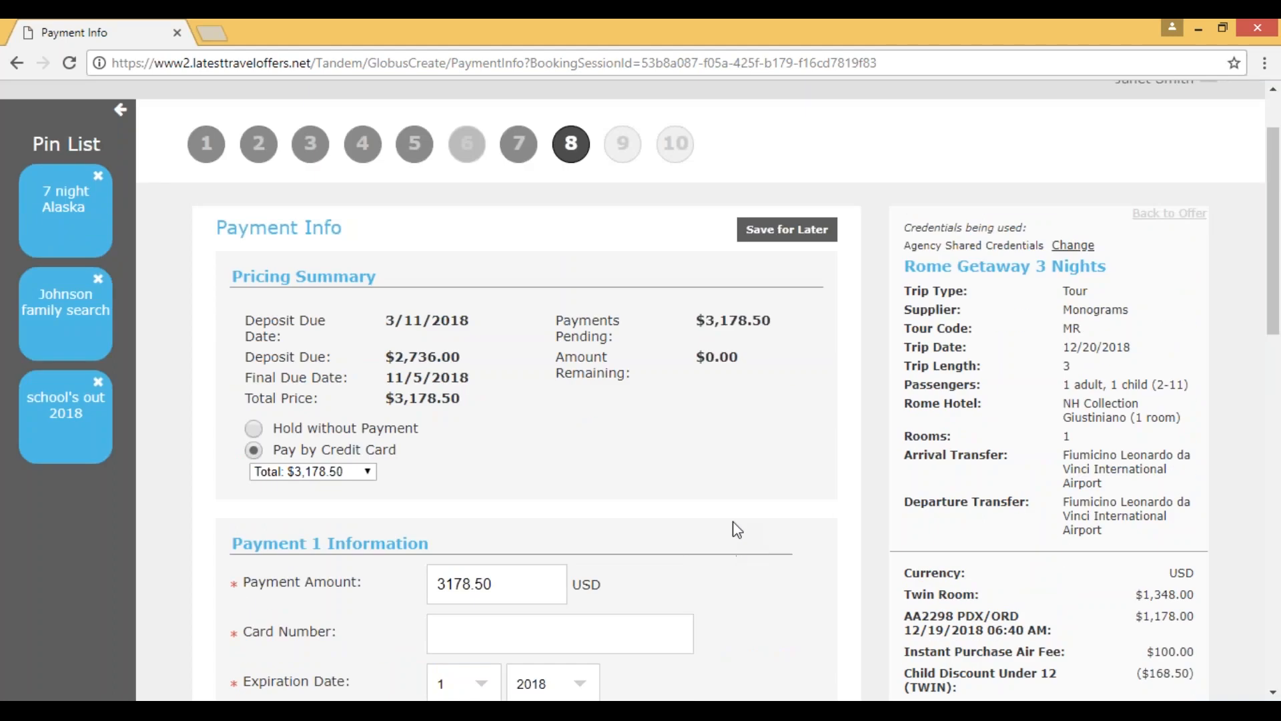